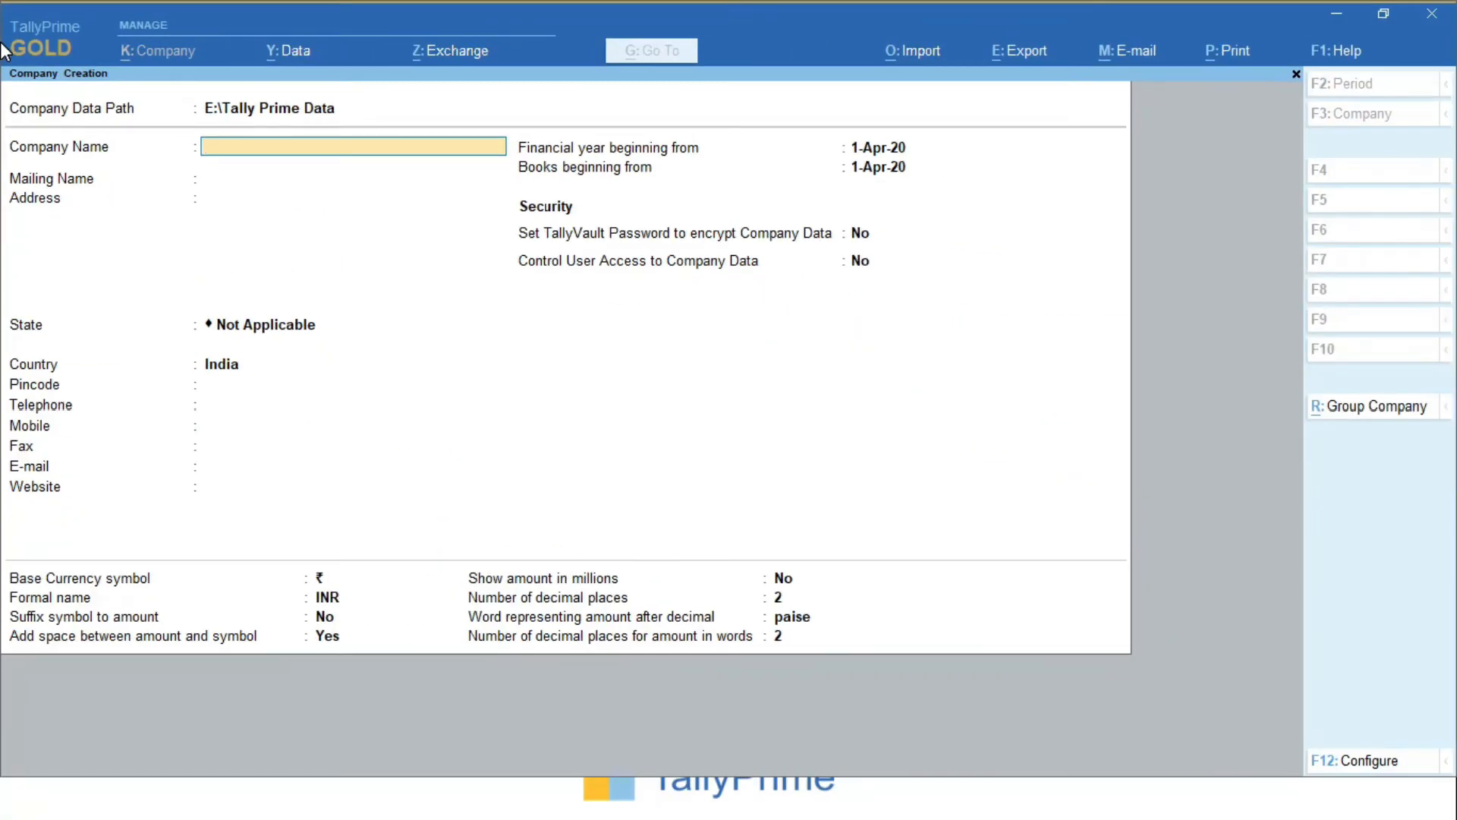
- Enter Learning Group as the new company's name and mailing name, and choose Maharashtra as its state, leaving the address blank
{"action": "type", "text": "Learning Group"}
{"action": "key", "text": "Return"}
{"action": "key", "text": "Return"}
{"action": "key", "text": "Return"}
{"action": "key", "text": "Return"}
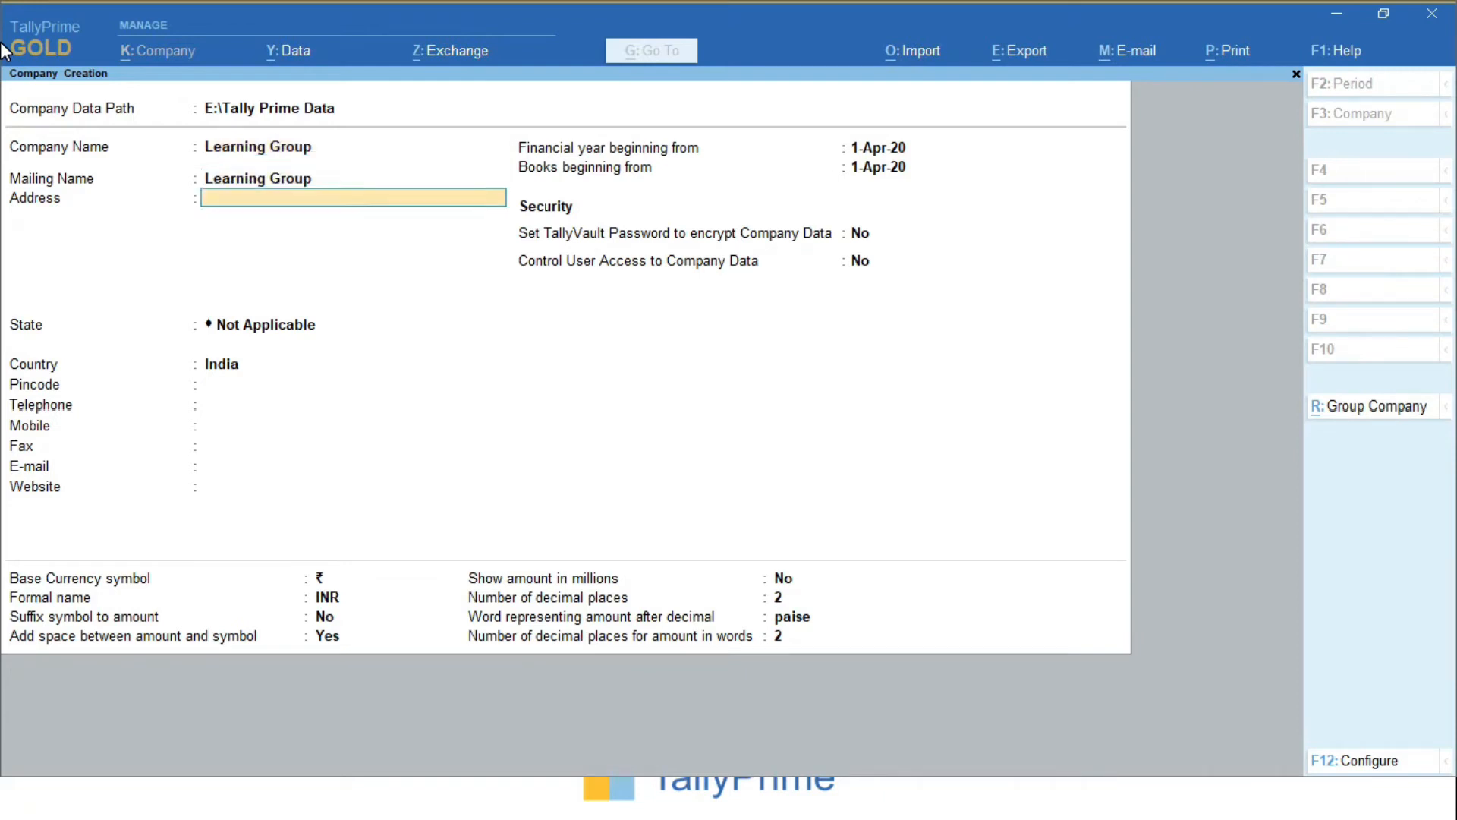
{"action": "key", "text": "Return"}
{"action": "type", "text": "Maha"}
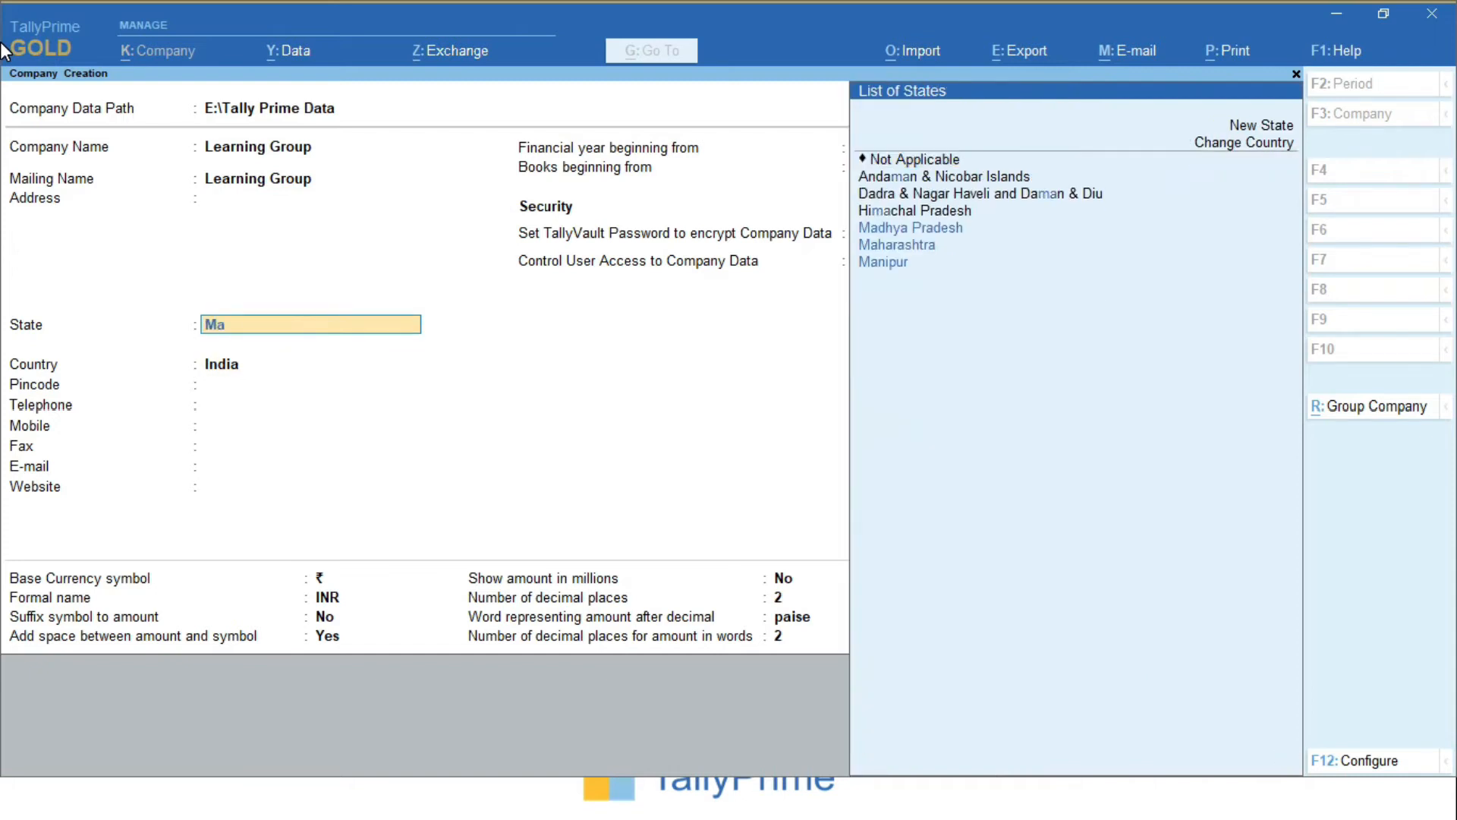
{"action": "key", "text": "Return"}
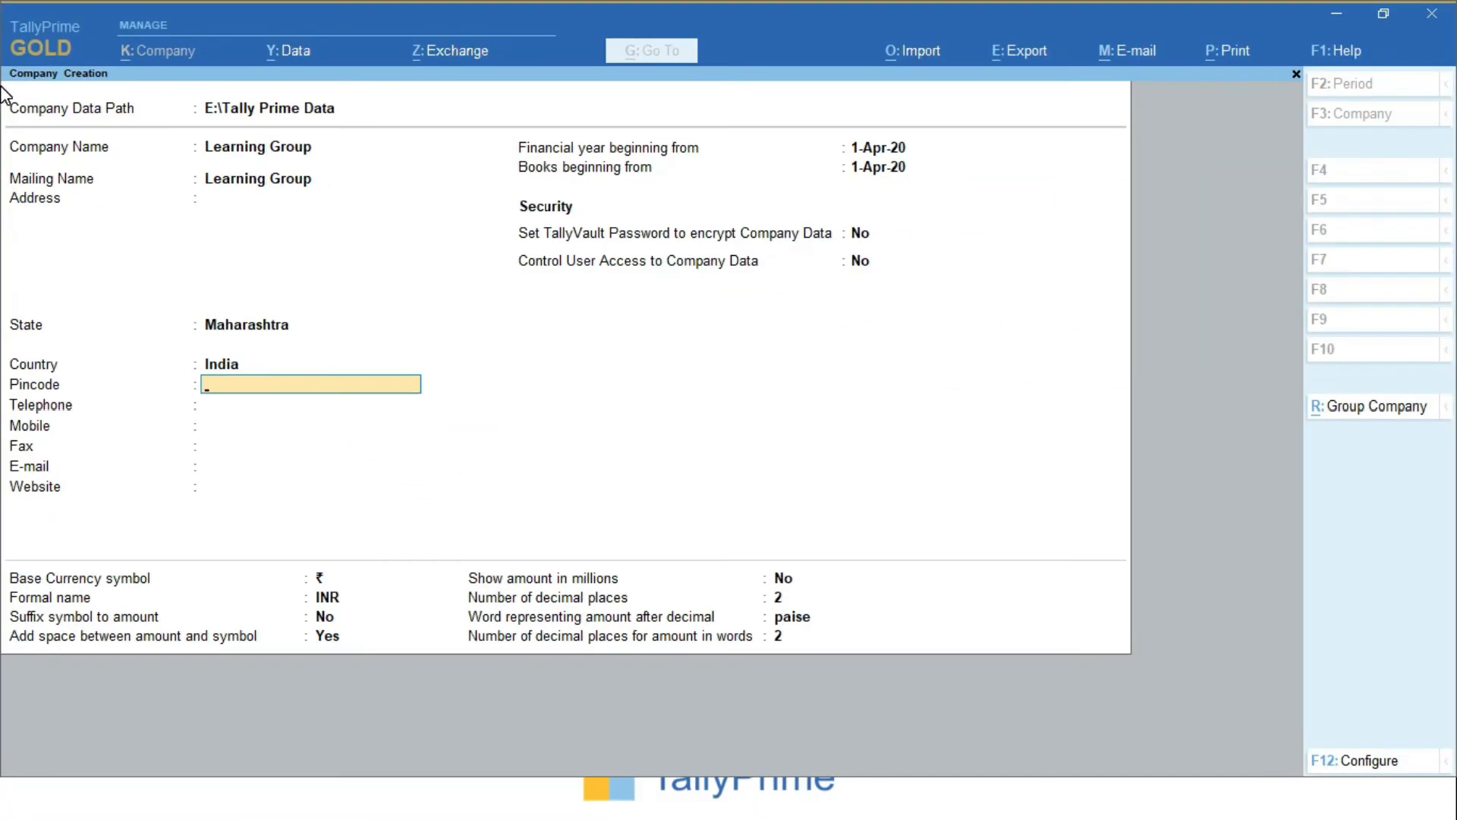
- Save the new company and accept its default accounting, inventory and taxation features
{"action": "key", "text": "ctrl"}
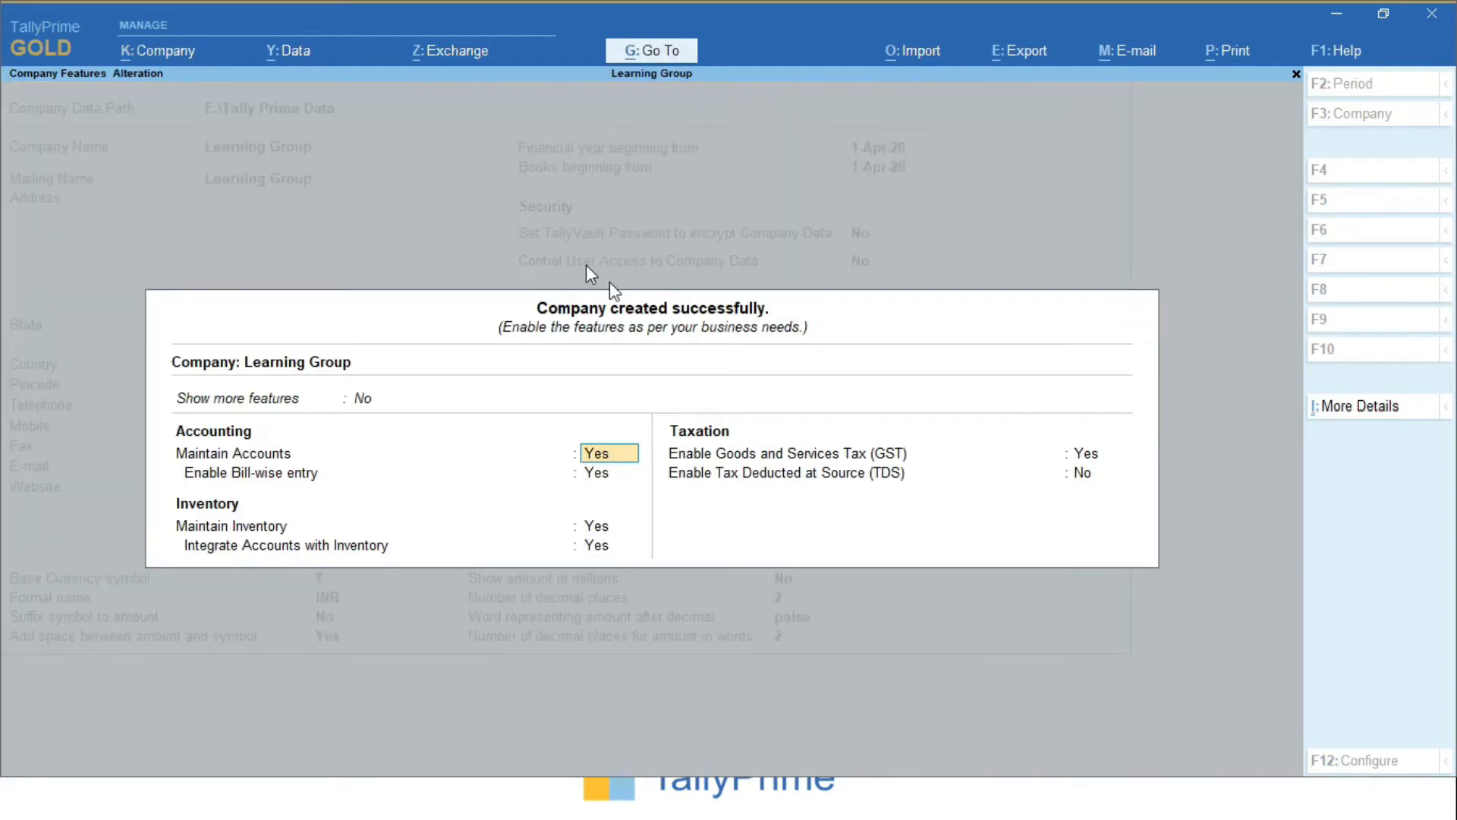
{"action": "key", "text": "ctrl"}
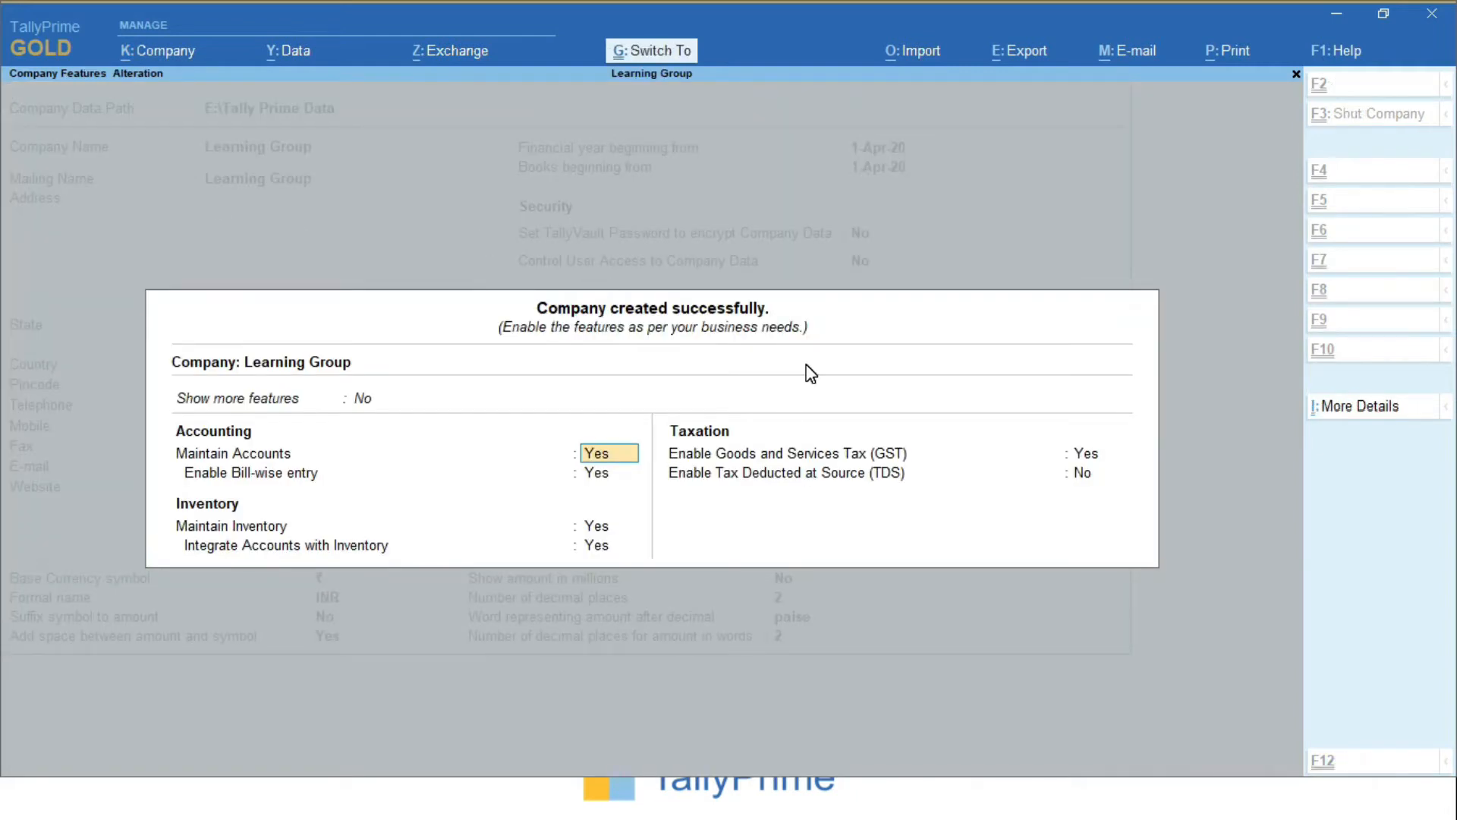
{"action": "key", "text": "ctrl+a"}
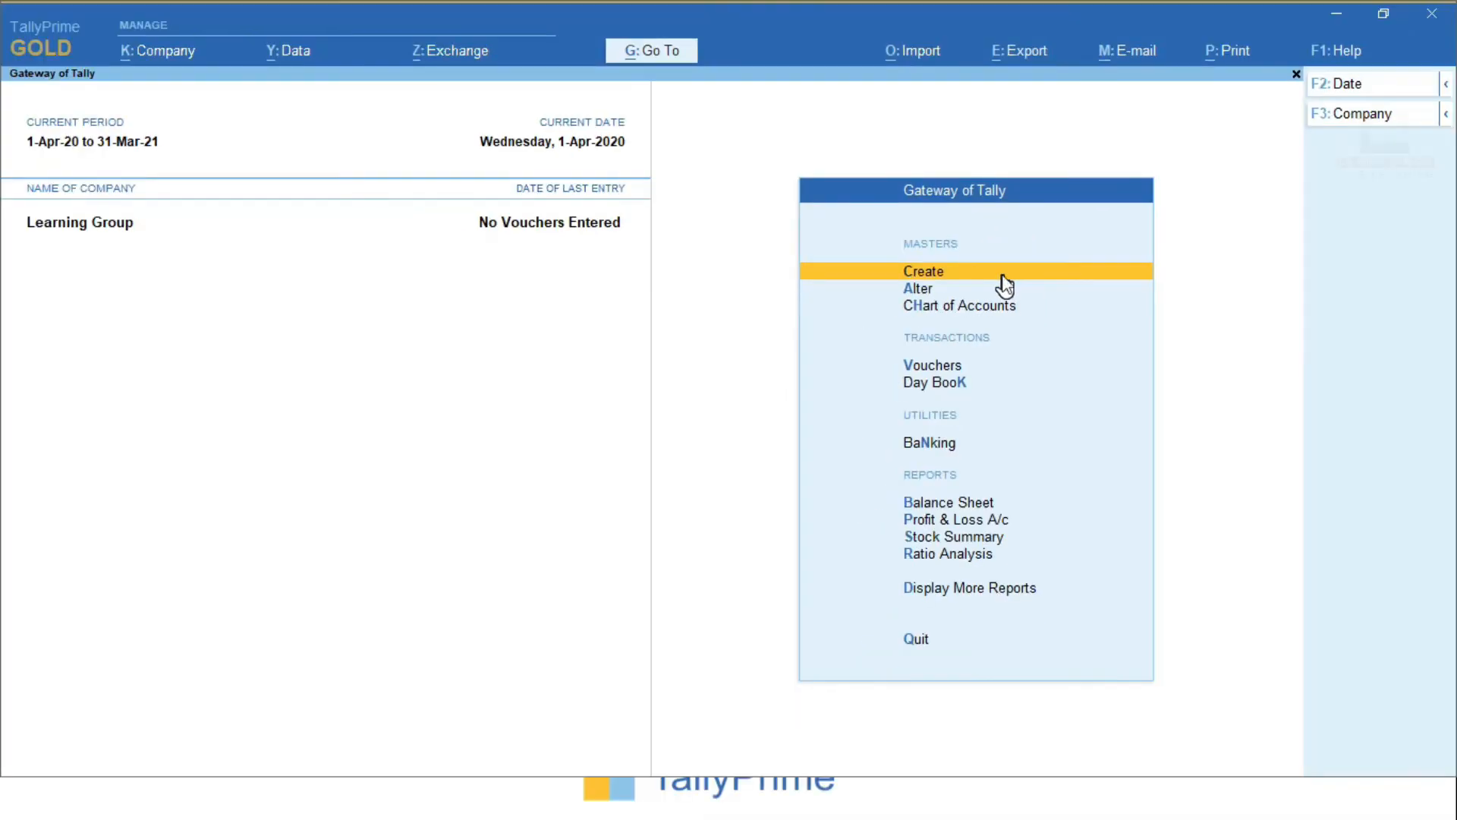
- Look through the accounting, inventory and statutory masters available for creation, and return to the Gateway of Tally
{"action": "left_click", "coordinate": [1005, 285]}
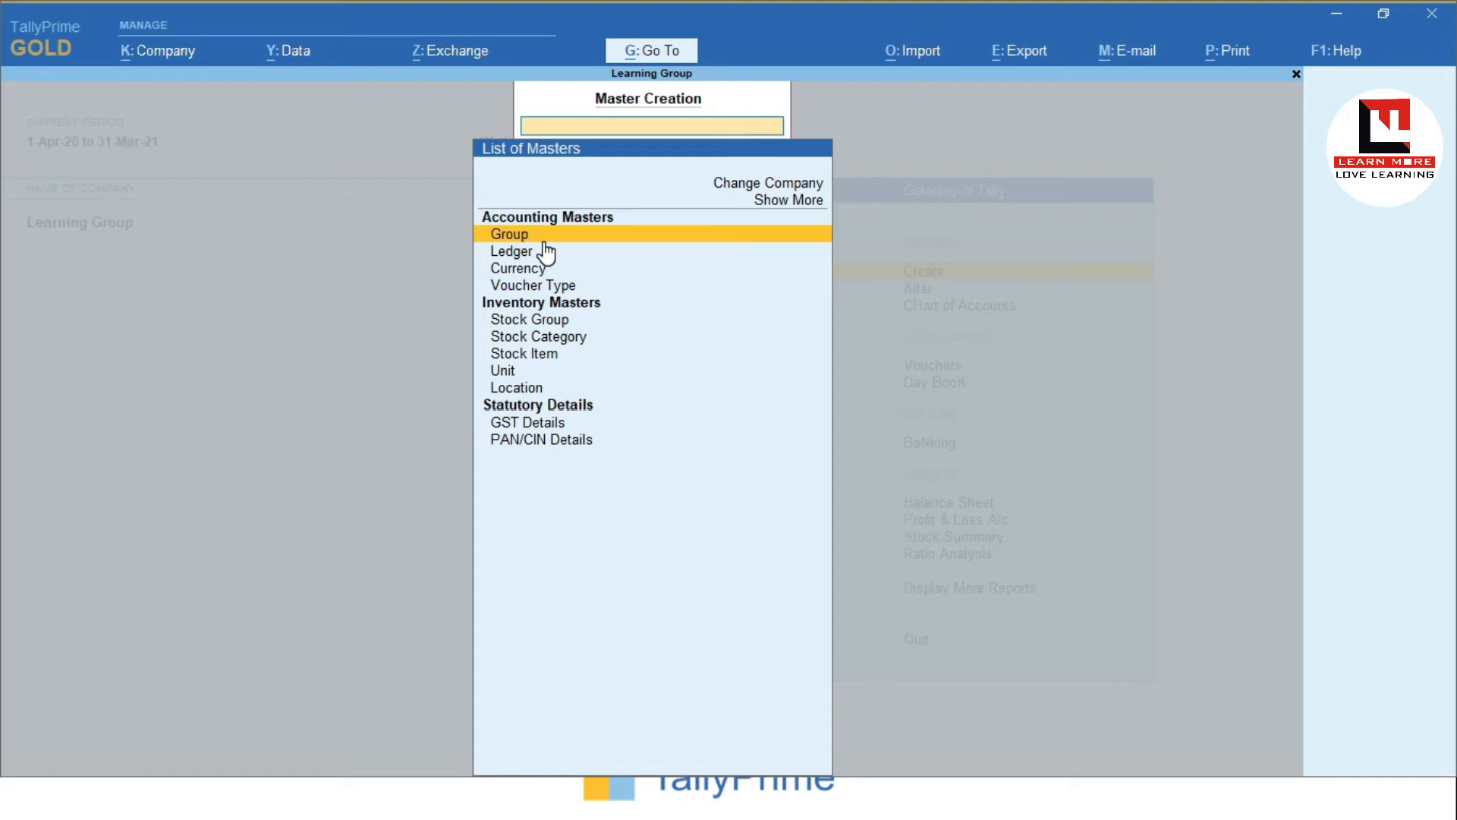
{"action": "key", "text": "Escape"}
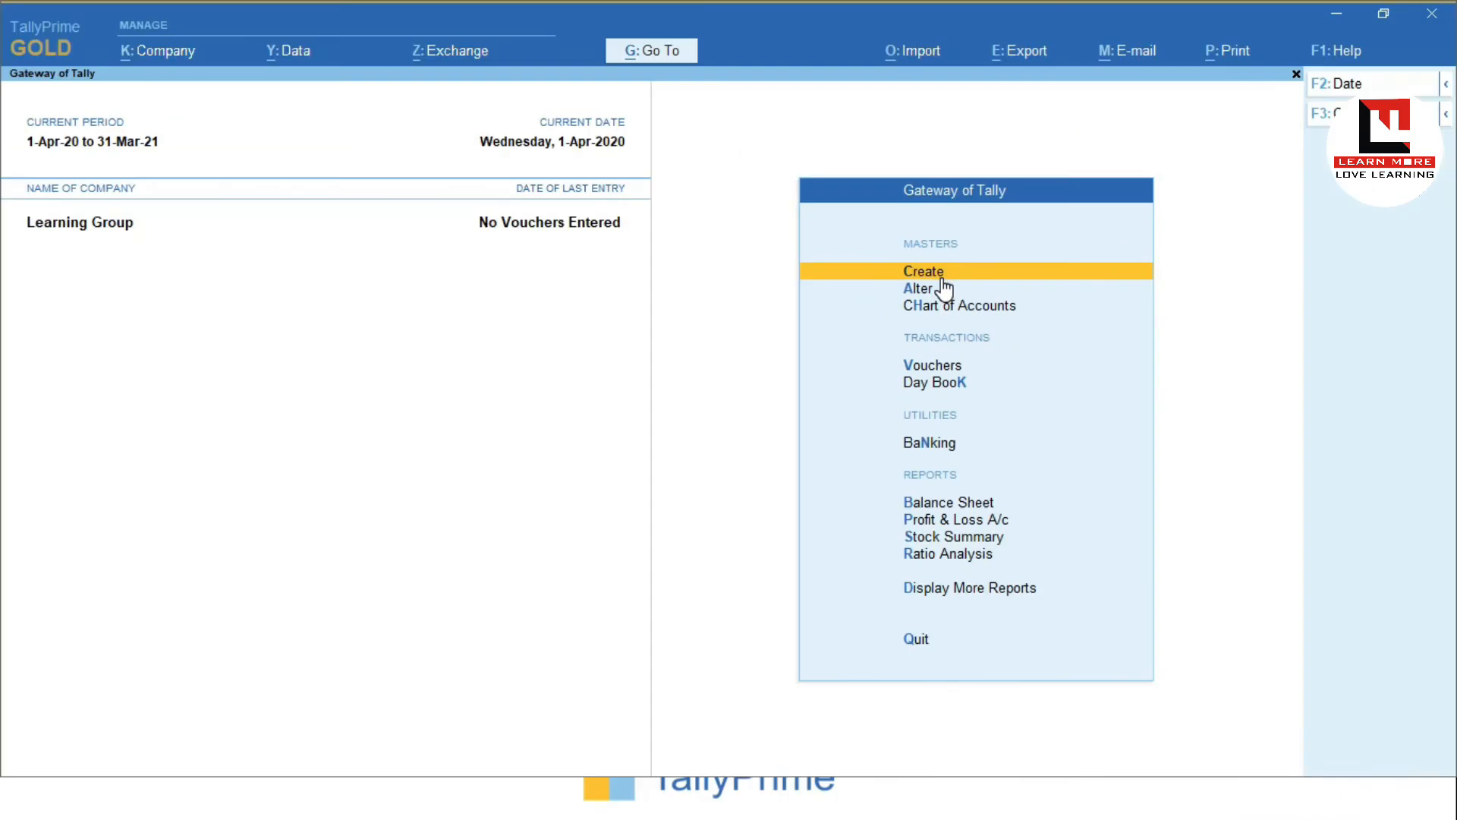
{"action": "left_click", "coordinate": [942, 279]}
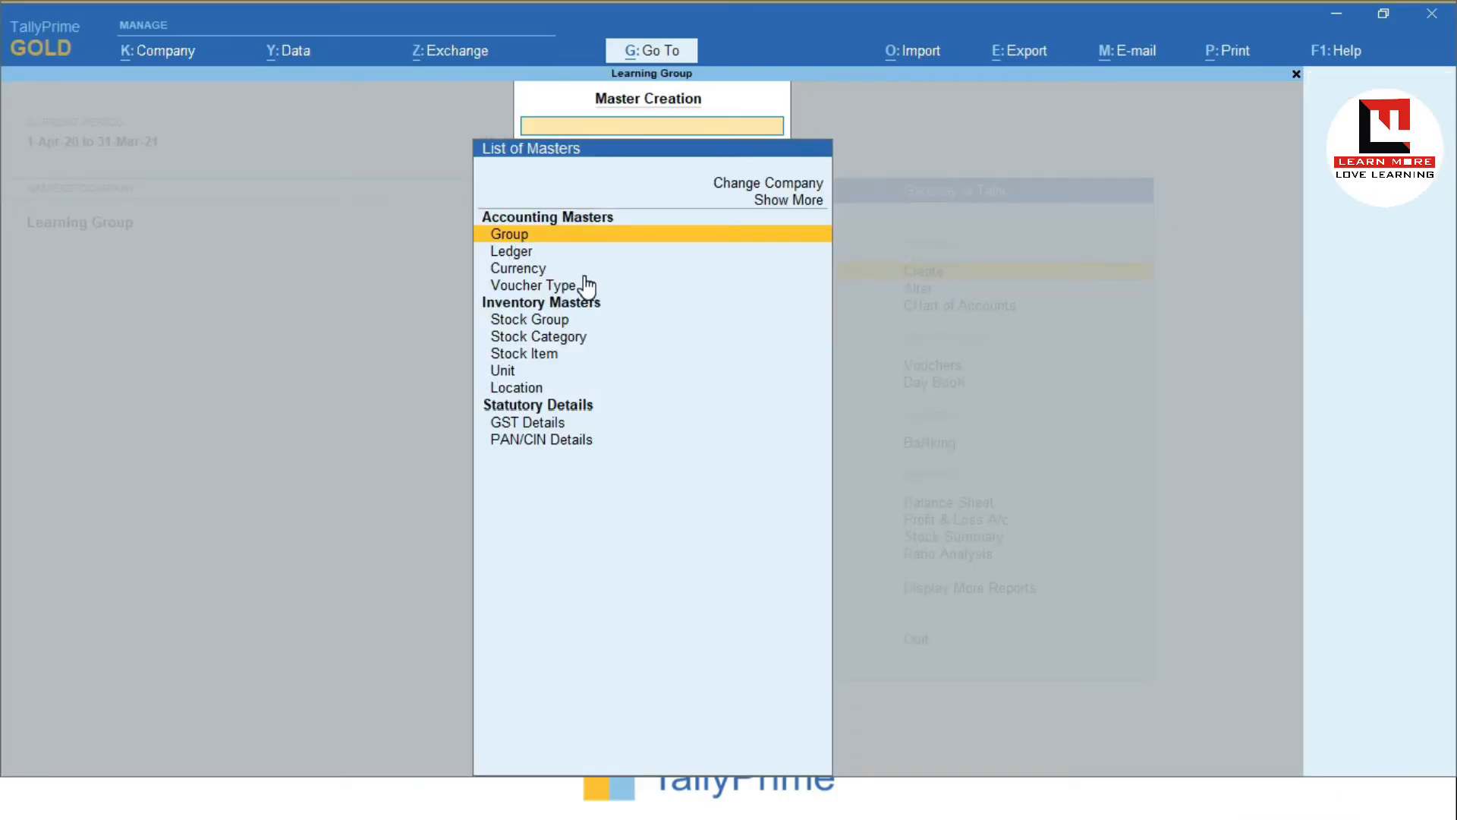
{"action": "key", "text": "Escape"}
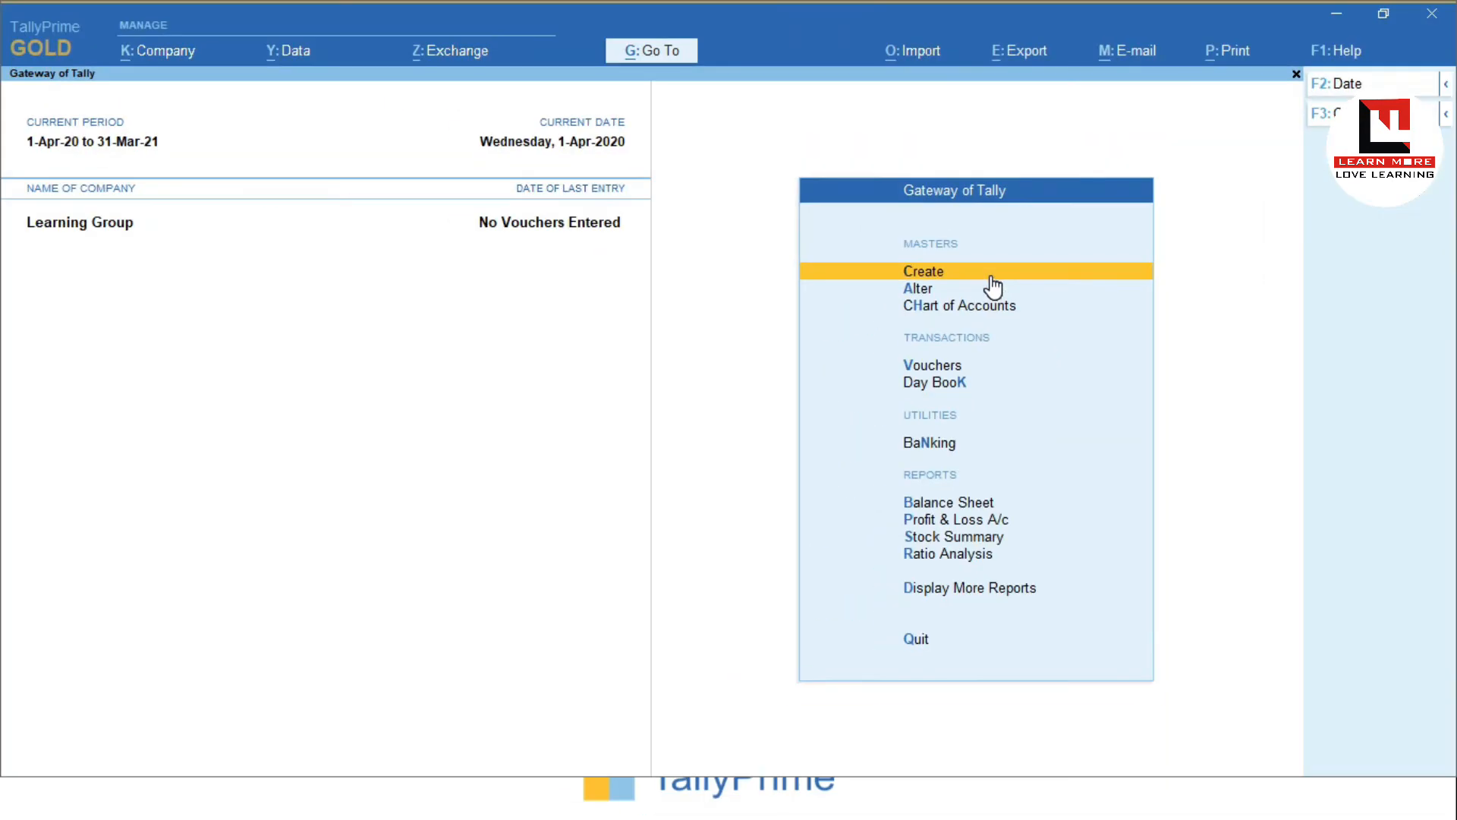
- View the fields of the group creation form, and leave it without creating a group
{"action": "left_click", "coordinate": [992, 289]}
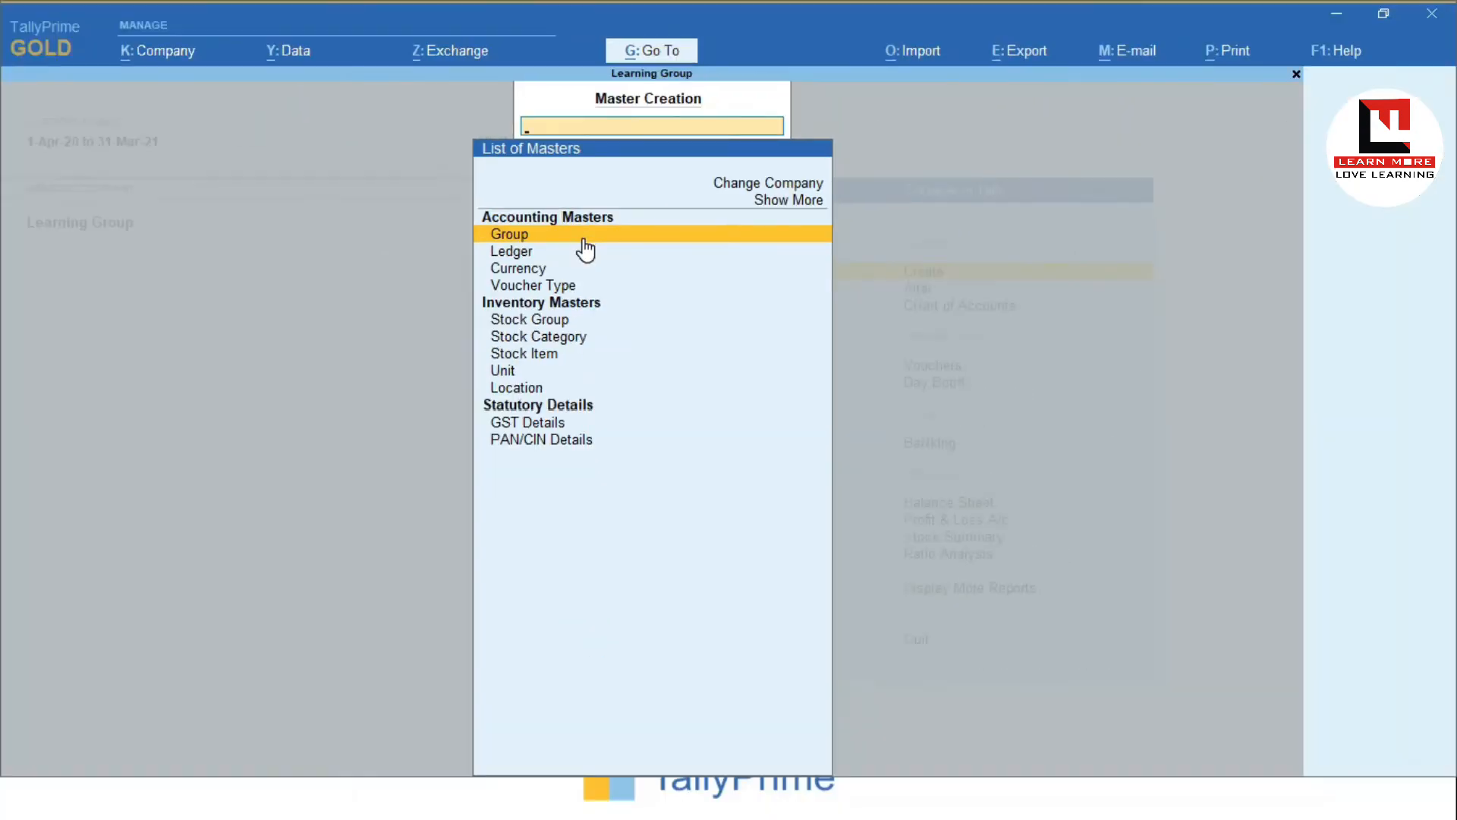
{"action": "left_click", "coordinate": [585, 249]}
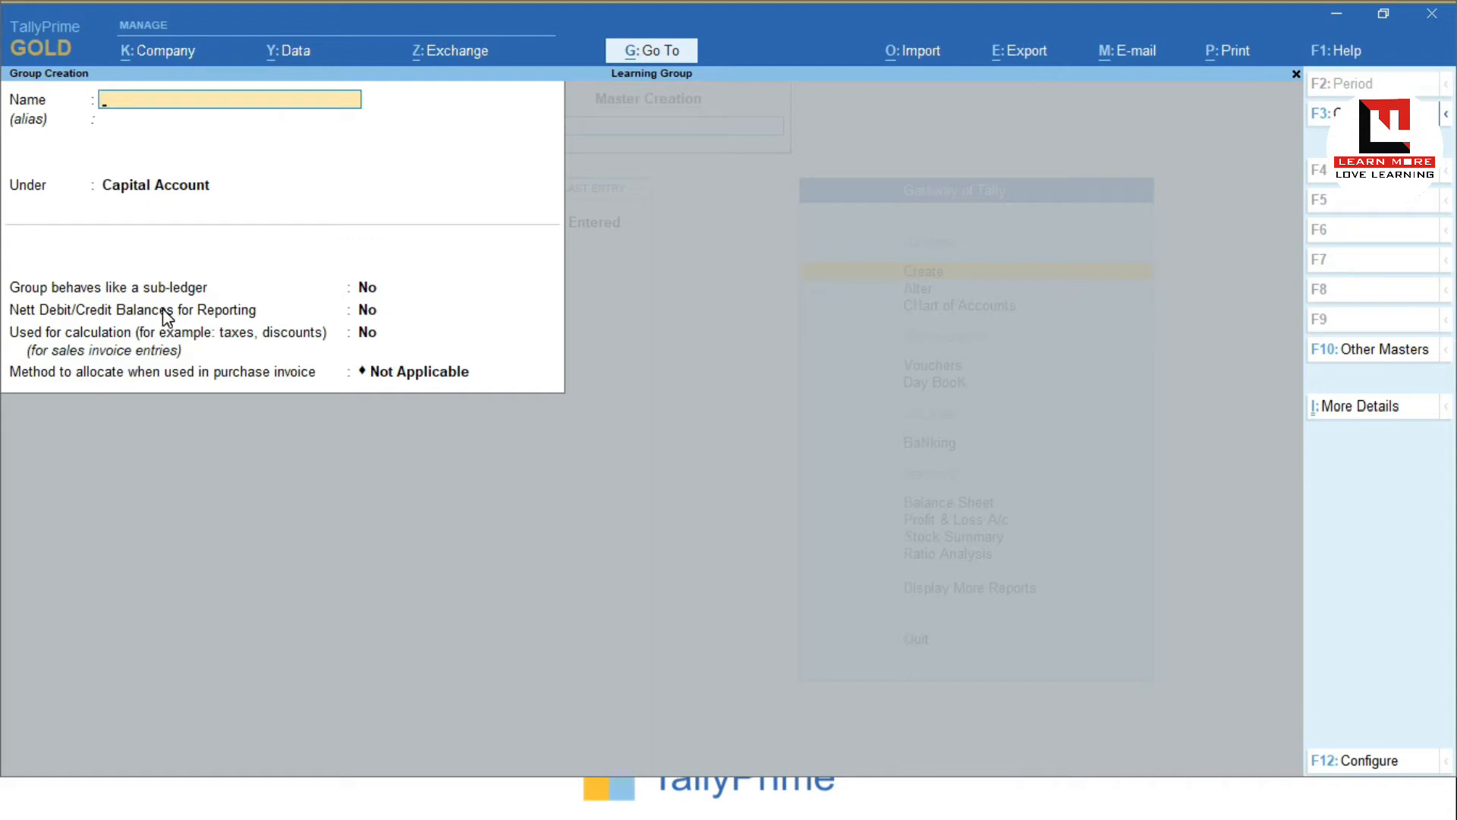
{"action": "key", "text": "Escape"}
{"action": "key", "text": "y"}
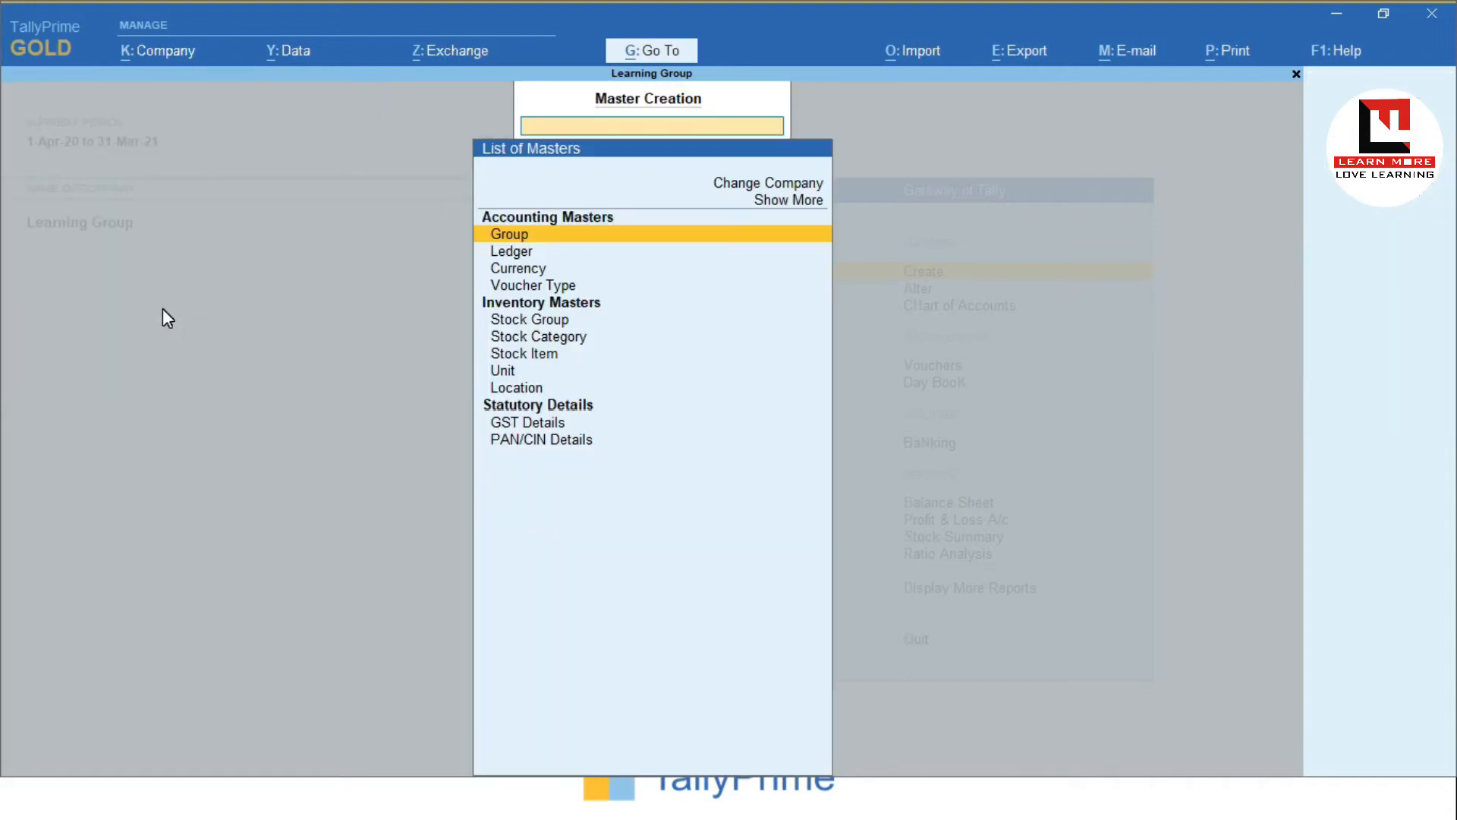
{"action": "key", "text": "Escape"}
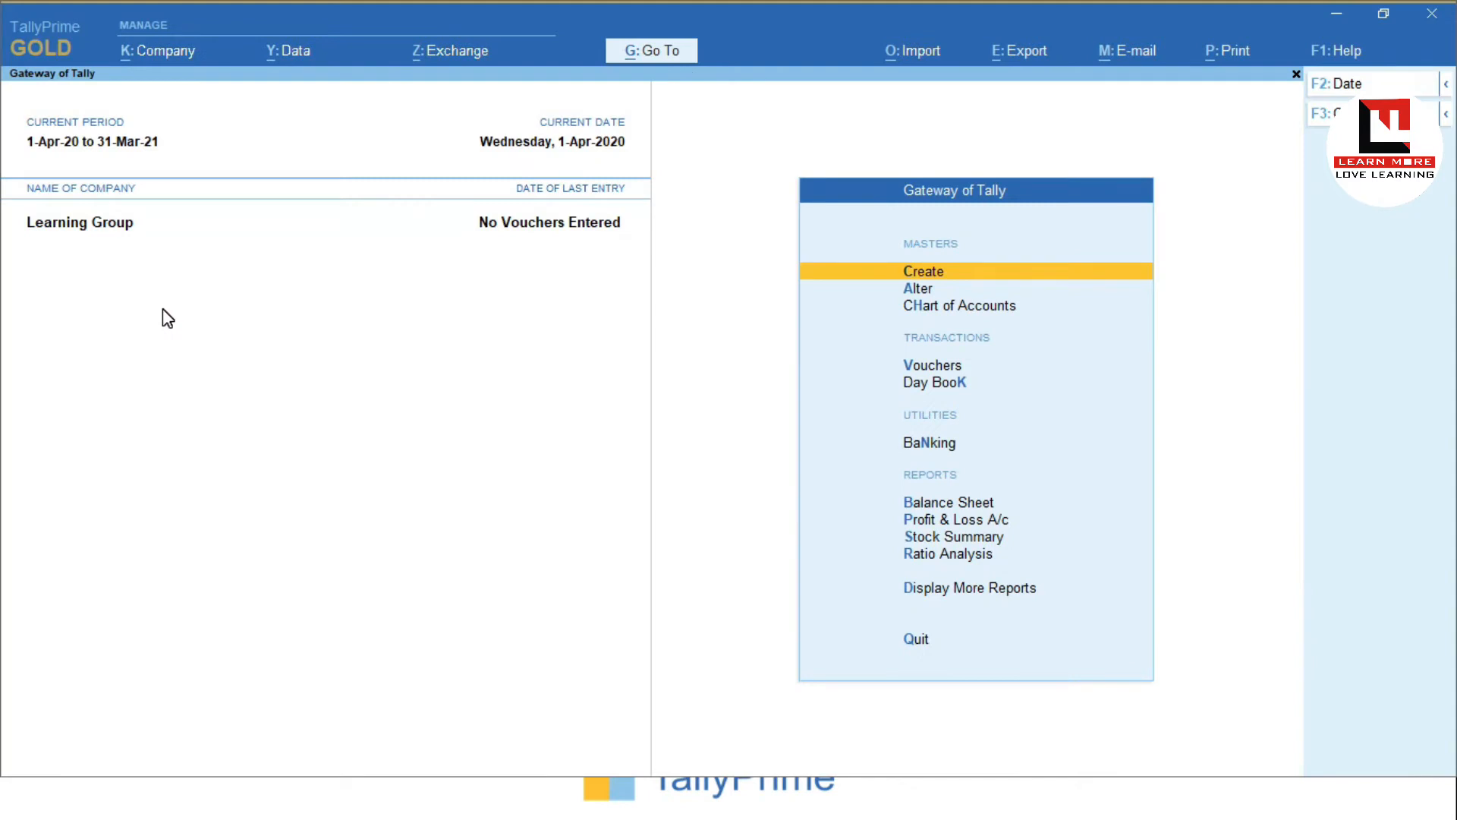
- Open the list of groups for alteration and examine the available groups from Bank Accounts through Suspense A/c
{"action": "key", "text": "Down"}
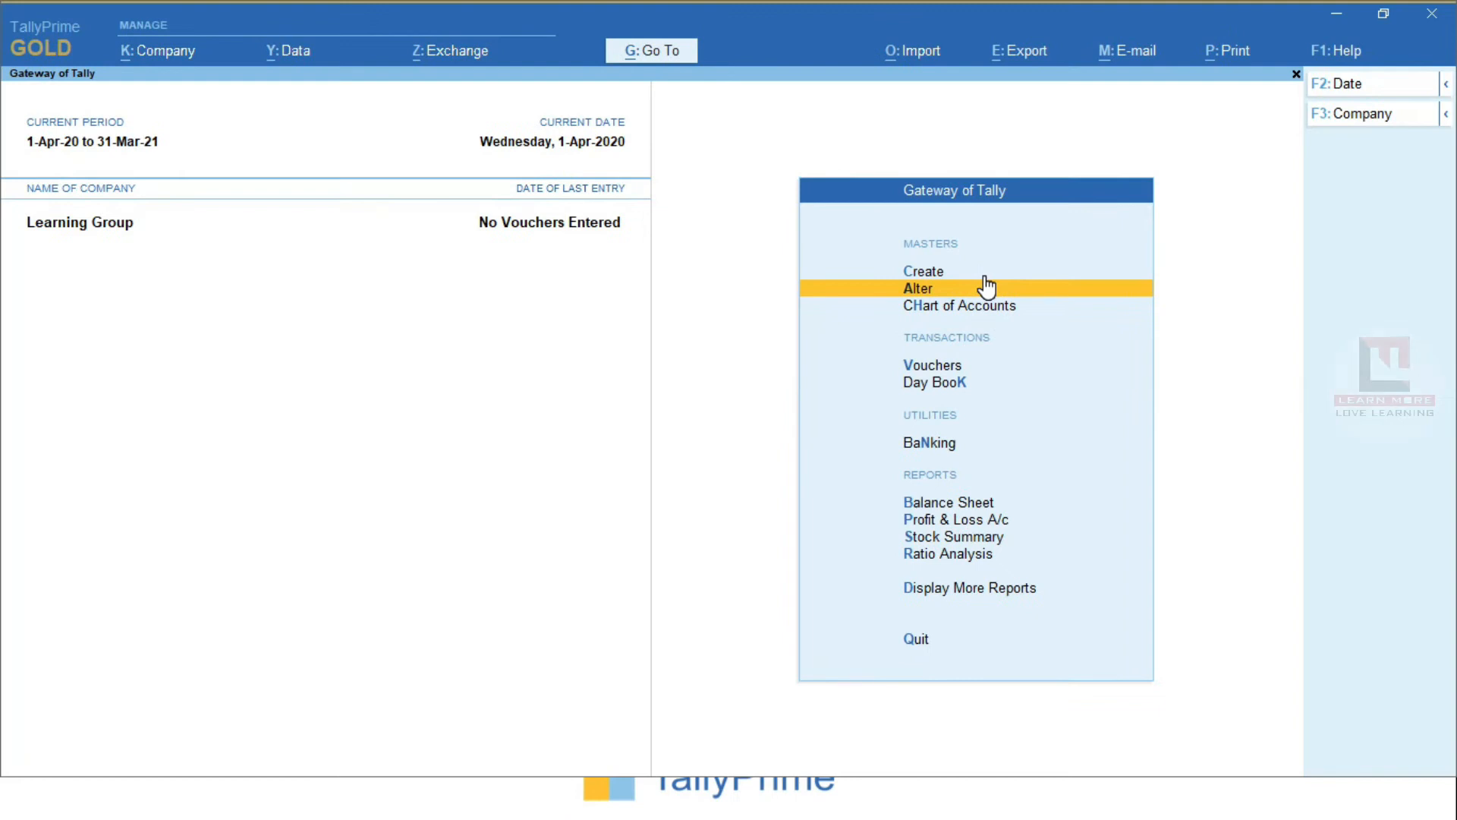
{"action": "left_click", "coordinate": [989, 304]}
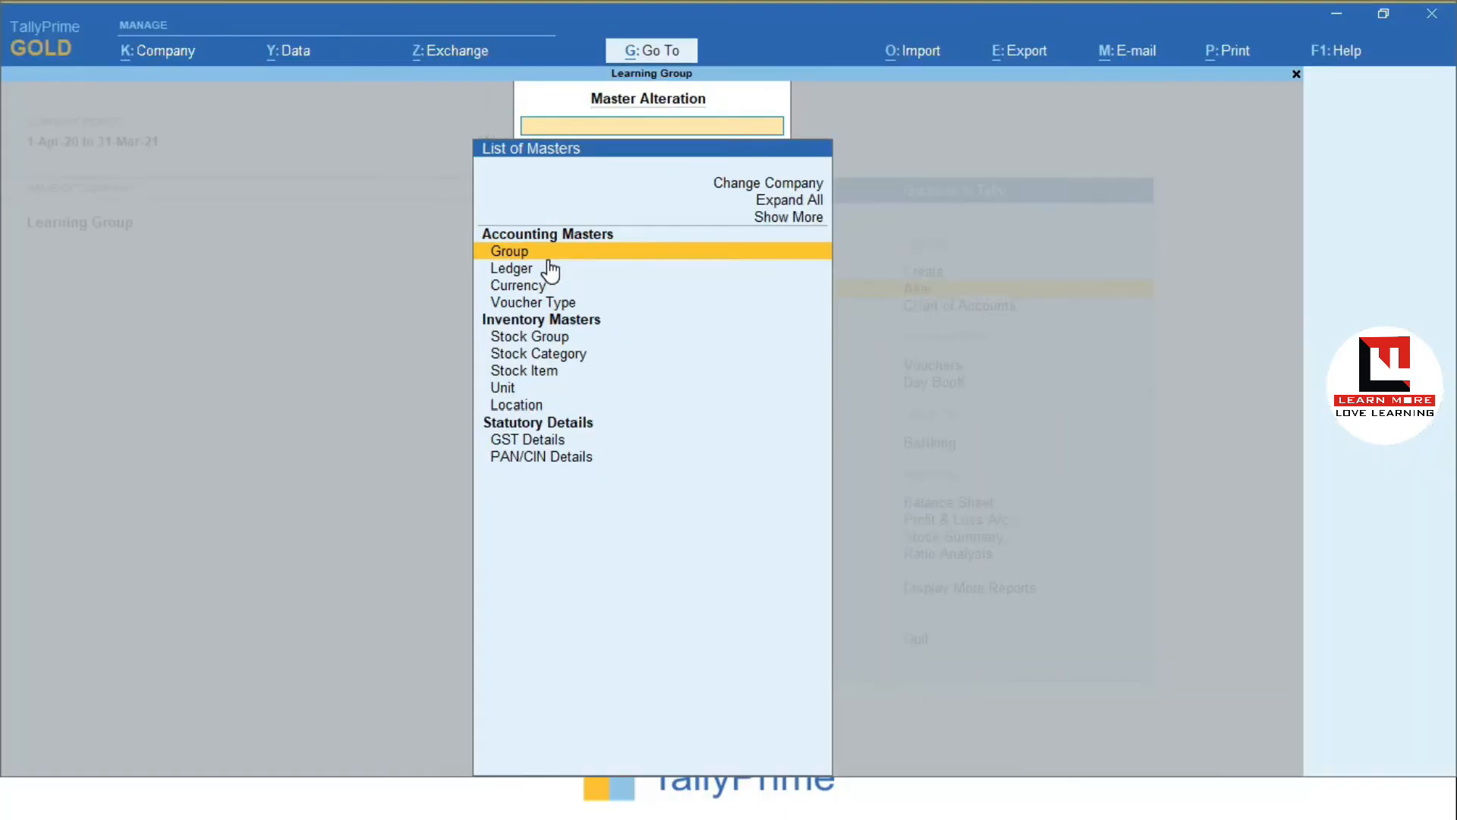
{"action": "key", "text": "Return"}
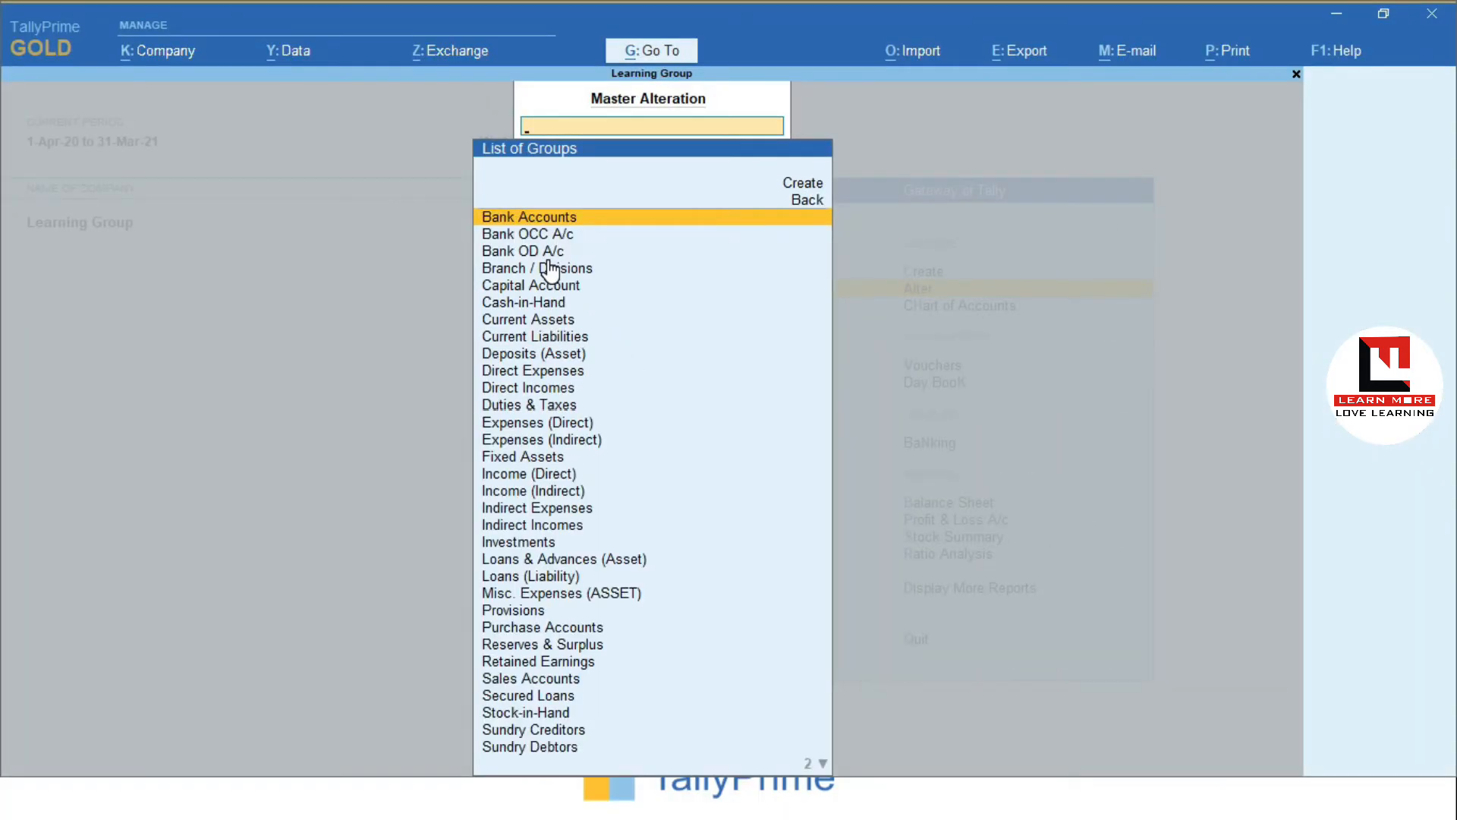
{"action": "key", "text": "Down"}
{"action": "key", "text": "Down"}
{"action": "key", "text": "Down"}
{"action": "key", "text": "Down"}
{"action": "key", "text": "Down"}
{"action": "key", "text": "Down"}
{"action": "key", "text": "Down"}
{"action": "key", "text": "Down"}
{"action": "key", "text": "Down"}
{"action": "key", "text": "Down"}
{"action": "key", "text": "Down"}
{"action": "key", "text": "Down"}
{"action": "key", "text": "Down"}
{"action": "key", "text": "Down"}
{"action": "key", "text": "Down"}
{"action": "key", "text": "Down"}
{"action": "key", "text": "Down"}
{"action": "key", "text": "Down"}
{"action": "key", "text": "Down"}
{"action": "key", "text": "Down"}
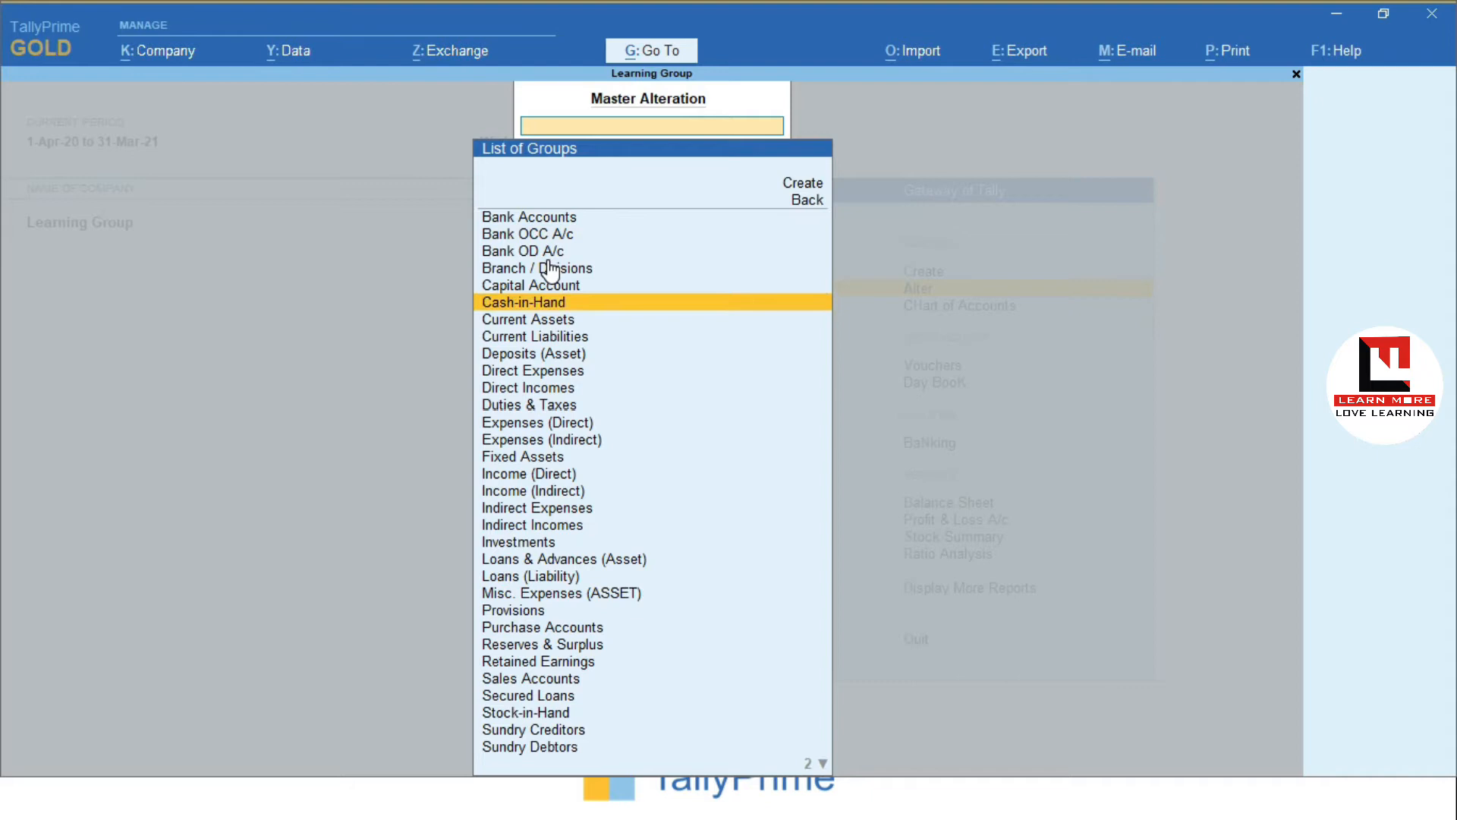
{"action": "key", "text": "Up"}
{"action": "key", "text": "Up"}
{"action": "key", "text": "Up"}
{"action": "key", "text": "Up"}
{"action": "key", "text": "Up"}
{"action": "key", "text": "Up"}
{"action": "key", "text": "Up"}
{"action": "key", "text": "Up"}
{"action": "key", "text": "Up"}
{"action": "key", "text": "Up"}
{"action": "key", "text": "Up"}
{"action": "key", "text": "Up"}
{"action": "key", "text": "Up"}
{"action": "key", "text": "Up"}
{"action": "key", "text": "Up"}
{"action": "key", "text": "Up"}
{"action": "key", "text": "Up"}
{"action": "key", "text": "Up"}
{"action": "key", "text": "Up"}
{"action": "key", "text": "Up"}
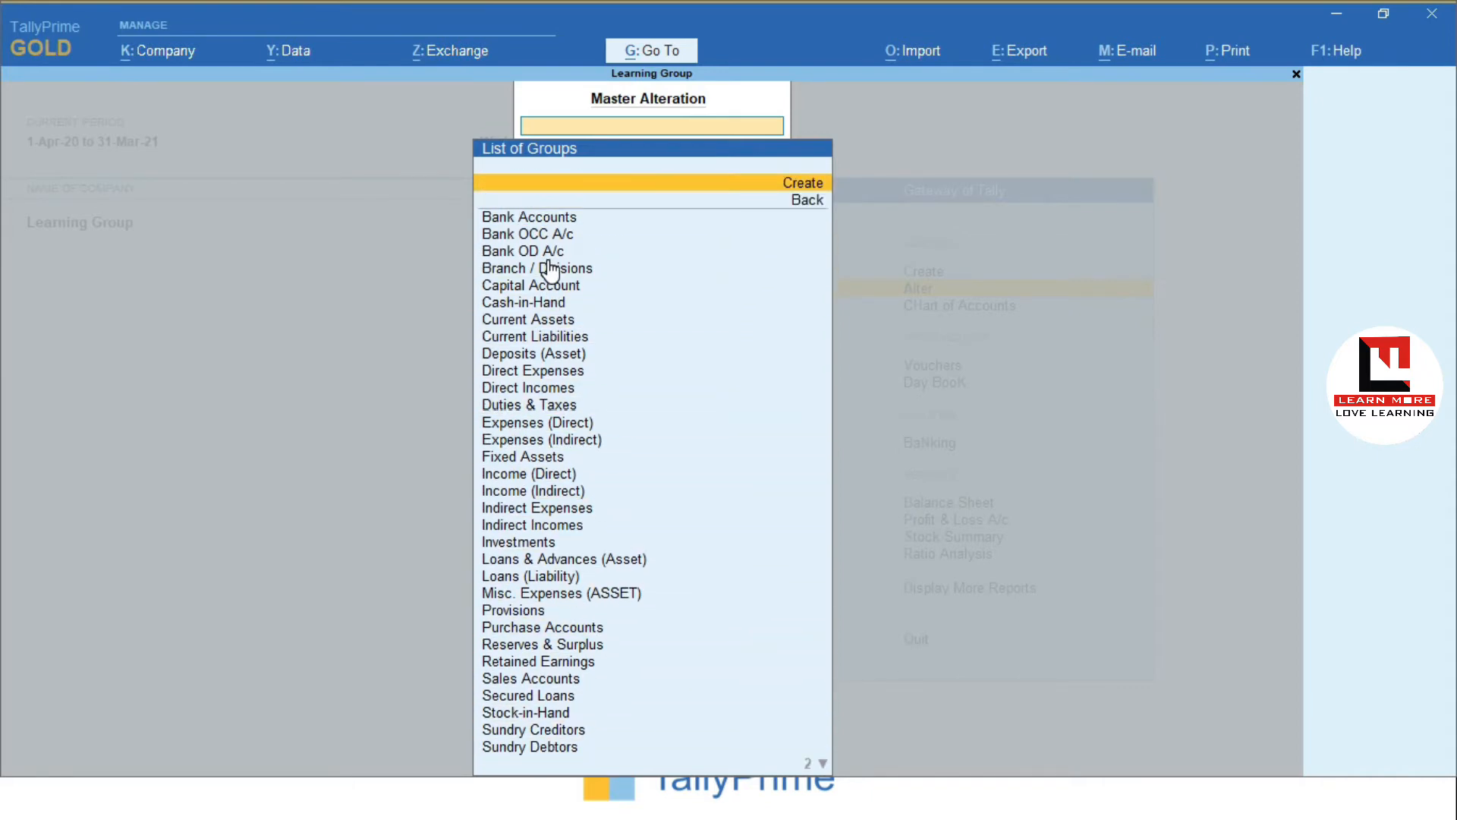
{"action": "key", "text": "Down"}
{"action": "key", "text": "Down"}
{"action": "key", "text": "Down"}
{"action": "key", "text": "Down"}
{"action": "key", "text": "Down"}
{"action": "key", "text": "Down"}
{"action": "key", "text": "Down"}
{"action": "key", "text": "Down"}
{"action": "key", "text": "Down"}
{"action": "key", "text": "Down"}
{"action": "key", "text": "Down"}
{"action": "key", "text": "Down"}
{"action": "key", "text": "Down"}
{"action": "key", "text": "Down"}
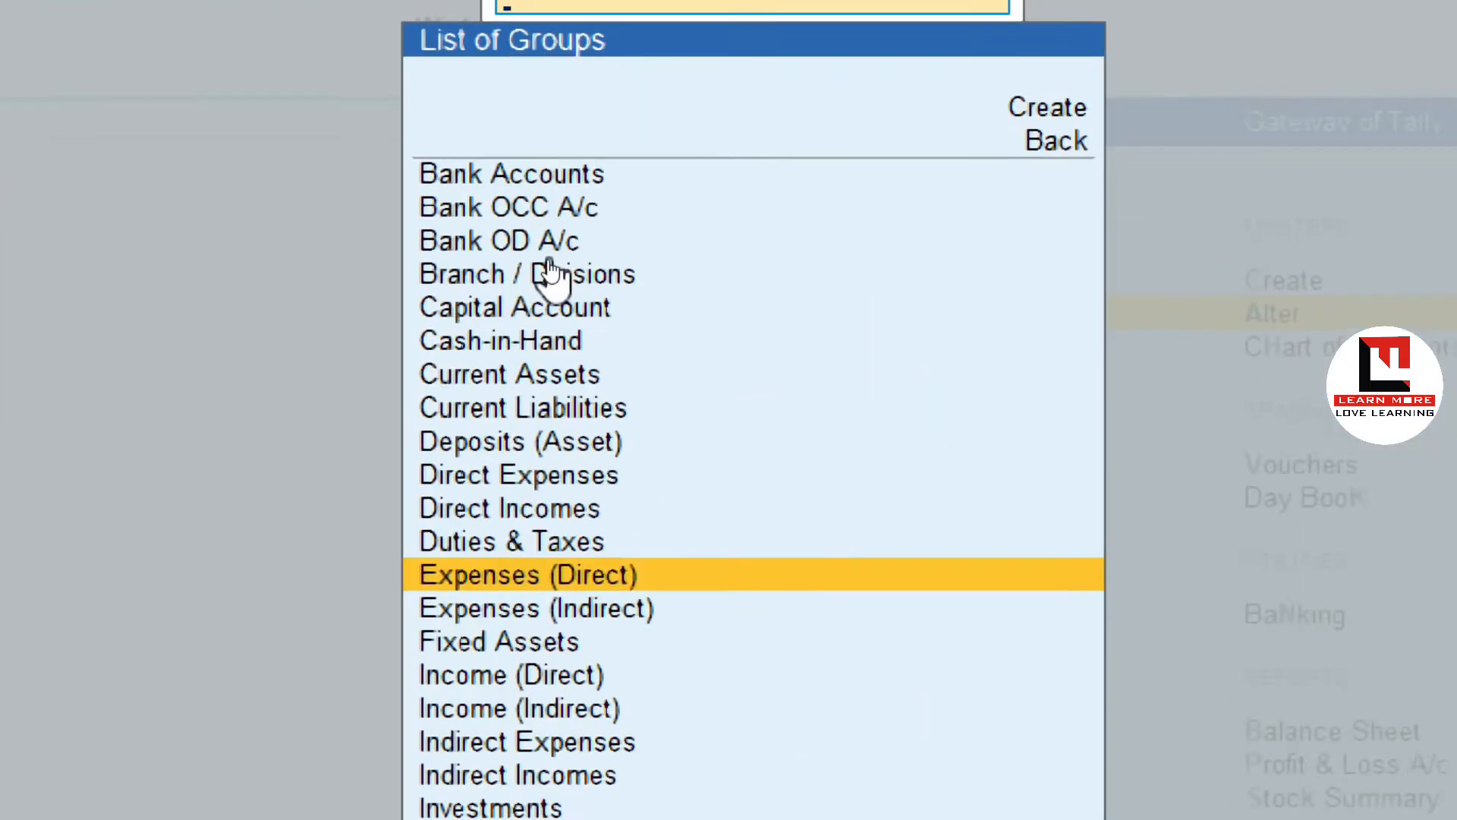
{"action": "key", "text": "Down"}
{"action": "key", "text": "Down"}
{"action": "key", "text": "Down"}
{"action": "key", "text": "Down"}
{"action": "key", "text": "Down"}
{"action": "key", "text": "Down"}
{"action": "key", "text": "Down"}
{"action": "key", "text": "Down"}
{"action": "key", "text": "Down"}
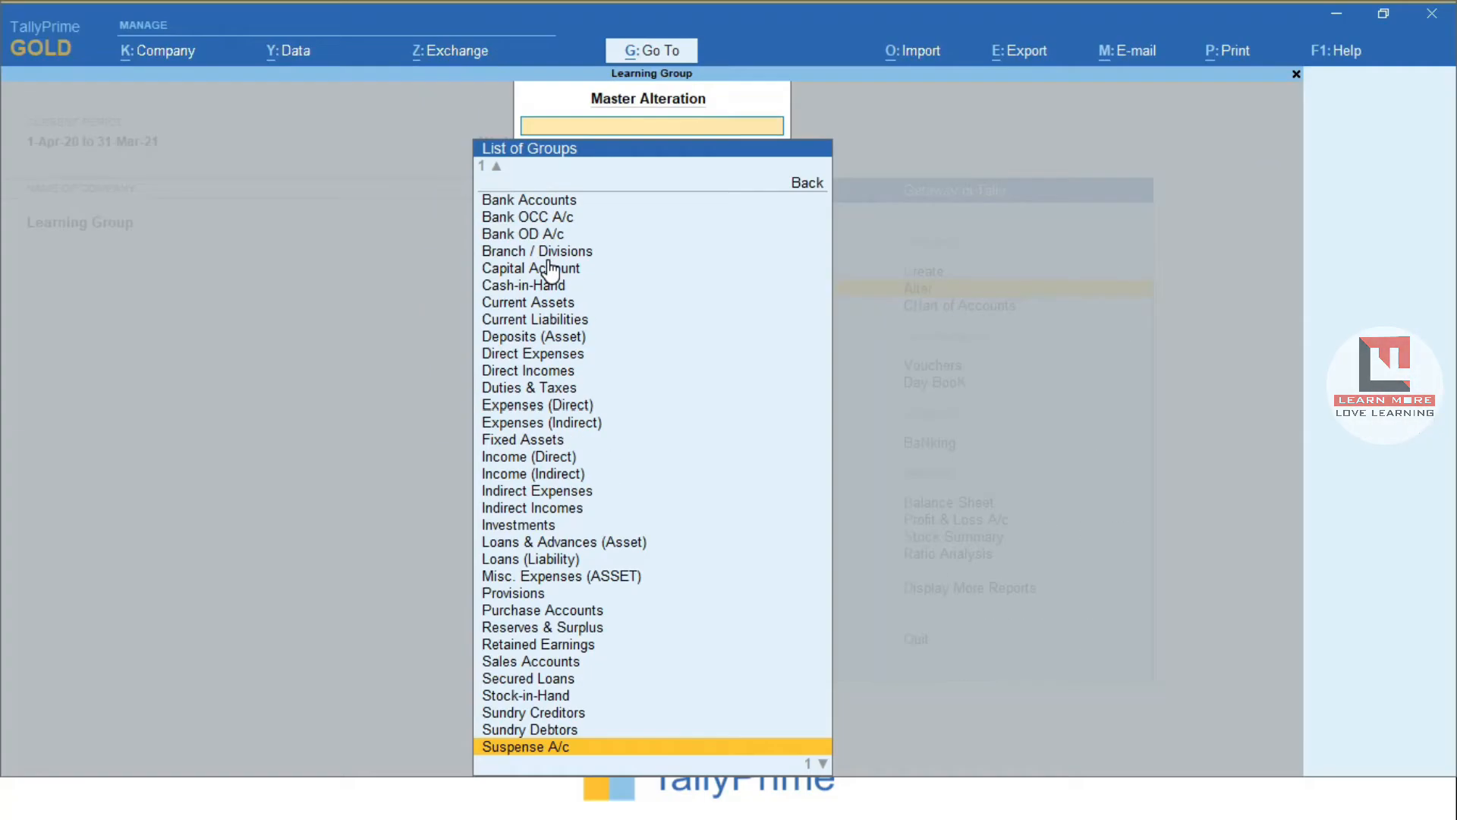
{"action": "key", "text": "Up"}
{"action": "key", "text": "Up"}
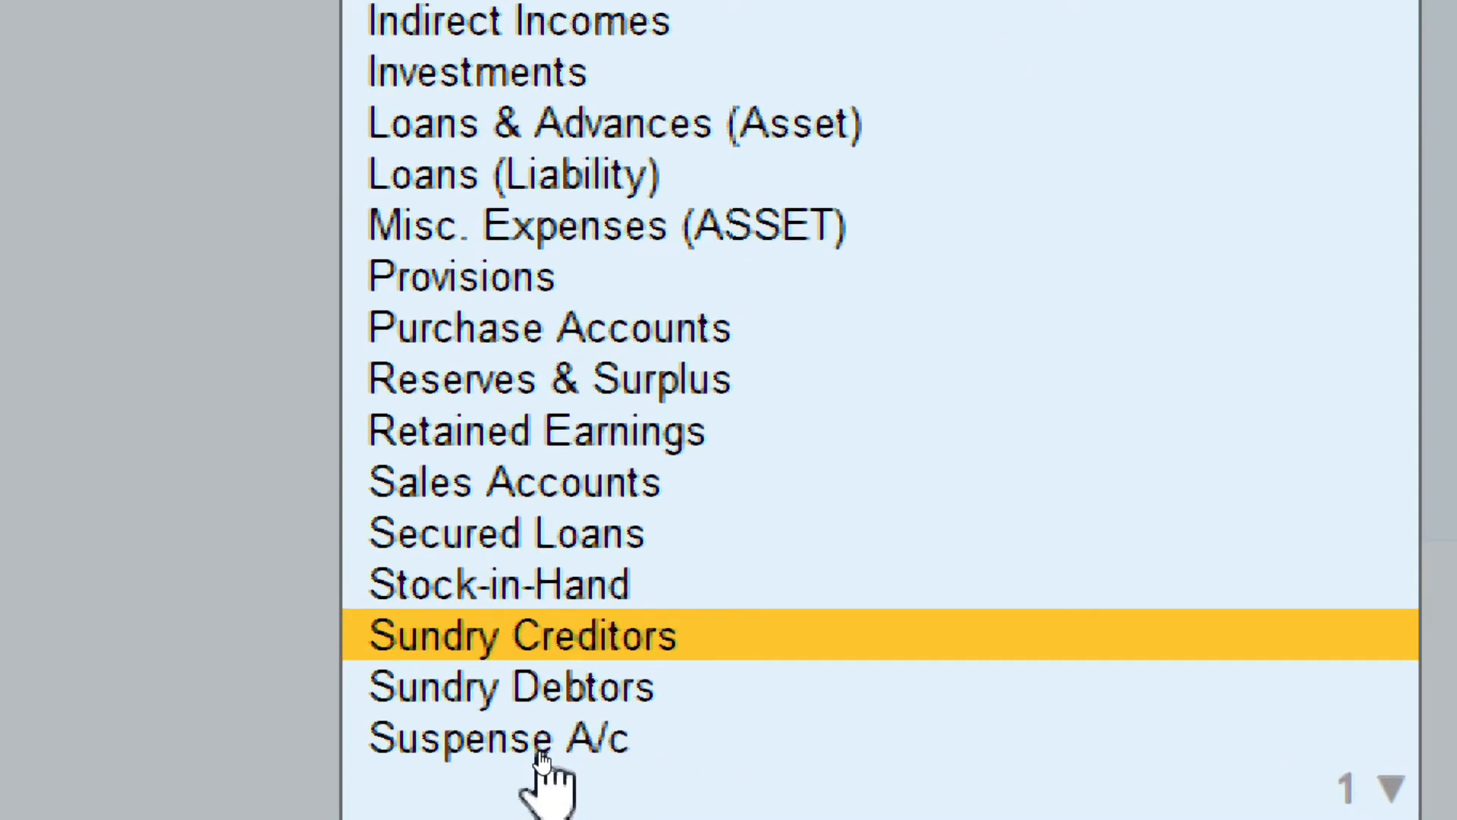
{"action": "key", "text": "Down"}
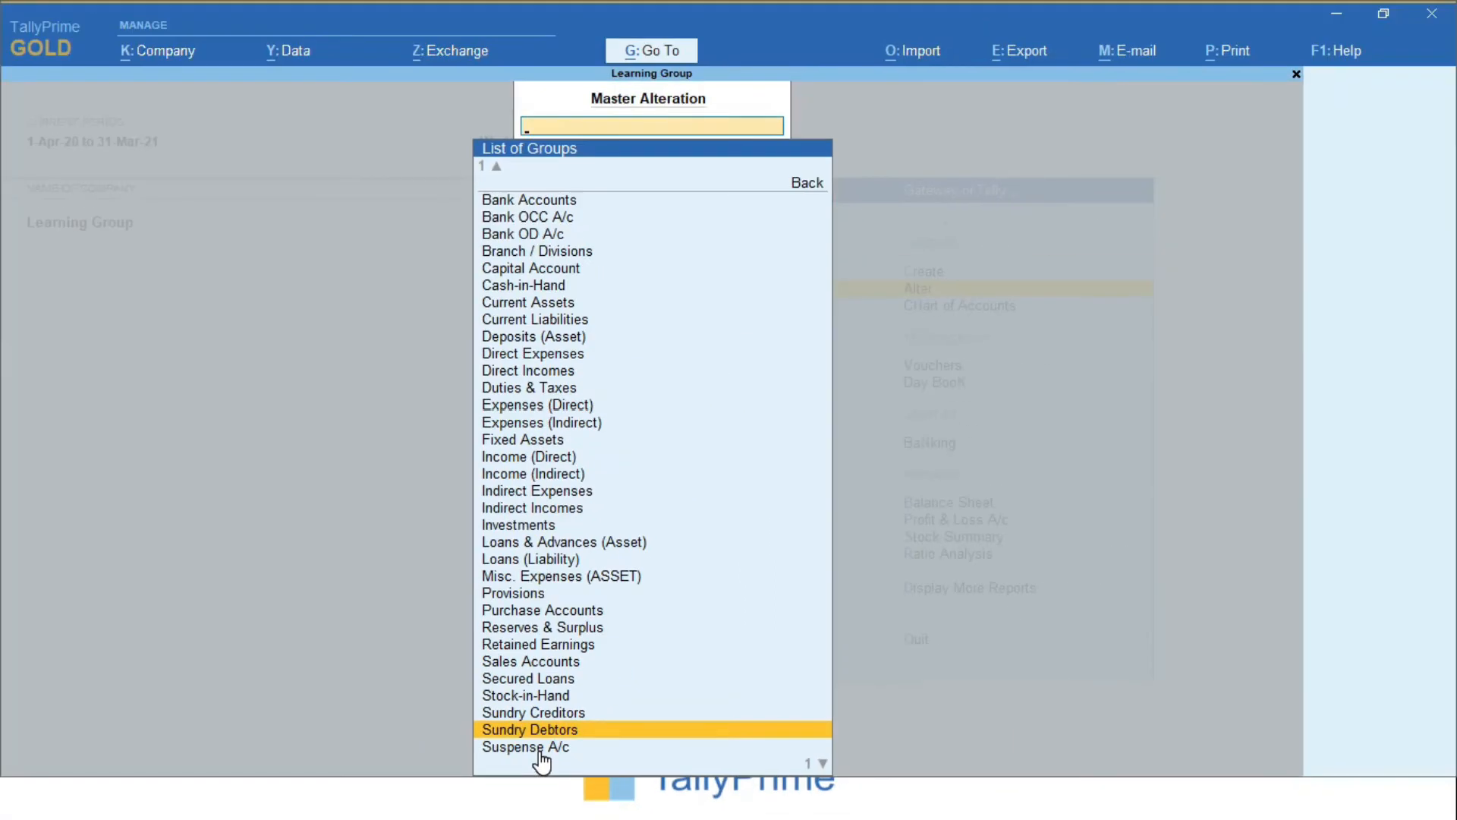
- Examine the whole list of available groups, through to Unsecured Loans at its end
{"action": "key", "text": "Up"}
{"action": "key", "text": "Up"}
{"action": "key", "text": "Up"}
{"action": "key", "text": "Up"}
{"action": "key", "text": "Up"}
{"action": "key", "text": "Up"}
{"action": "key", "text": "Up"}
{"action": "key", "text": "Up"}
{"action": "key", "text": "Up"}
{"action": "key", "text": "Up"}
{"action": "key", "text": "Up"}
{"action": "key", "text": "Up"}
{"action": "key", "text": "Up"}
{"action": "key", "text": "Up"}
{"action": "key", "text": "Up"}
{"action": "key", "text": "Up"}
{"action": "key", "text": "Up"}
{"action": "key", "text": "Up"}
{"action": "key", "text": "Up"}
{"action": "key", "text": "Up"}
{"action": "key", "text": "Up"}
{"action": "key", "text": "Down"}
{"action": "key", "text": "Down"}
{"action": "key", "text": "Down"}
{"action": "key", "text": "Down"}
{"action": "key", "text": "Down"}
{"action": "key", "text": "Down"}
{"action": "key", "text": "Down"}
{"action": "key", "text": "Down"}
{"action": "key", "text": "Down"}
{"action": "key", "text": "Down"}
{"action": "key", "text": "Down"}
{"action": "key", "text": "Down"}
{"action": "key", "text": "Down"}
{"action": "key", "text": "Down"}
{"action": "key", "text": "Down"}
{"action": "key", "text": "Down"}
{"action": "key", "text": "Down"}
{"action": "key", "text": "Down"}
{"action": "key", "text": "Down"}
{"action": "key", "text": "Down"}
{"action": "key", "text": "Down"}
{"action": "key", "text": "Down"}
{"action": "key", "text": "Down"}
{"action": "key", "text": "Down"}
{"action": "key", "text": "Down"}
{"action": "key", "text": "Up"}
{"action": "key", "text": "Up"}
{"action": "key", "text": "Up"}
{"action": "key", "text": "Up"}
{"action": "key", "text": "Up"}
{"action": "key", "text": "Up"}
{"action": "key", "text": "Up"}
{"action": "key", "text": "Up"}
{"action": "key", "text": "Down"}
{"action": "key", "text": "Down"}
{"action": "key", "text": "Down"}
{"action": "key", "text": "Down"}
{"action": "key", "text": "Down"}
{"action": "key", "text": "Down"}
{"action": "key", "text": "Down"}
{"action": "key", "text": "Down"}
{"action": "key", "text": "Down"}
{"action": "key", "text": "Down"}
{"action": "key", "text": "Down"}
{"action": "key", "text": "Down"}
{"action": "key", "text": "Down"}
{"action": "key", "text": "Down"}
{"action": "key", "text": "Down"}
{"action": "key", "text": "Down"}
{"action": "key", "text": "Down"}
{"action": "key", "text": "Down"}
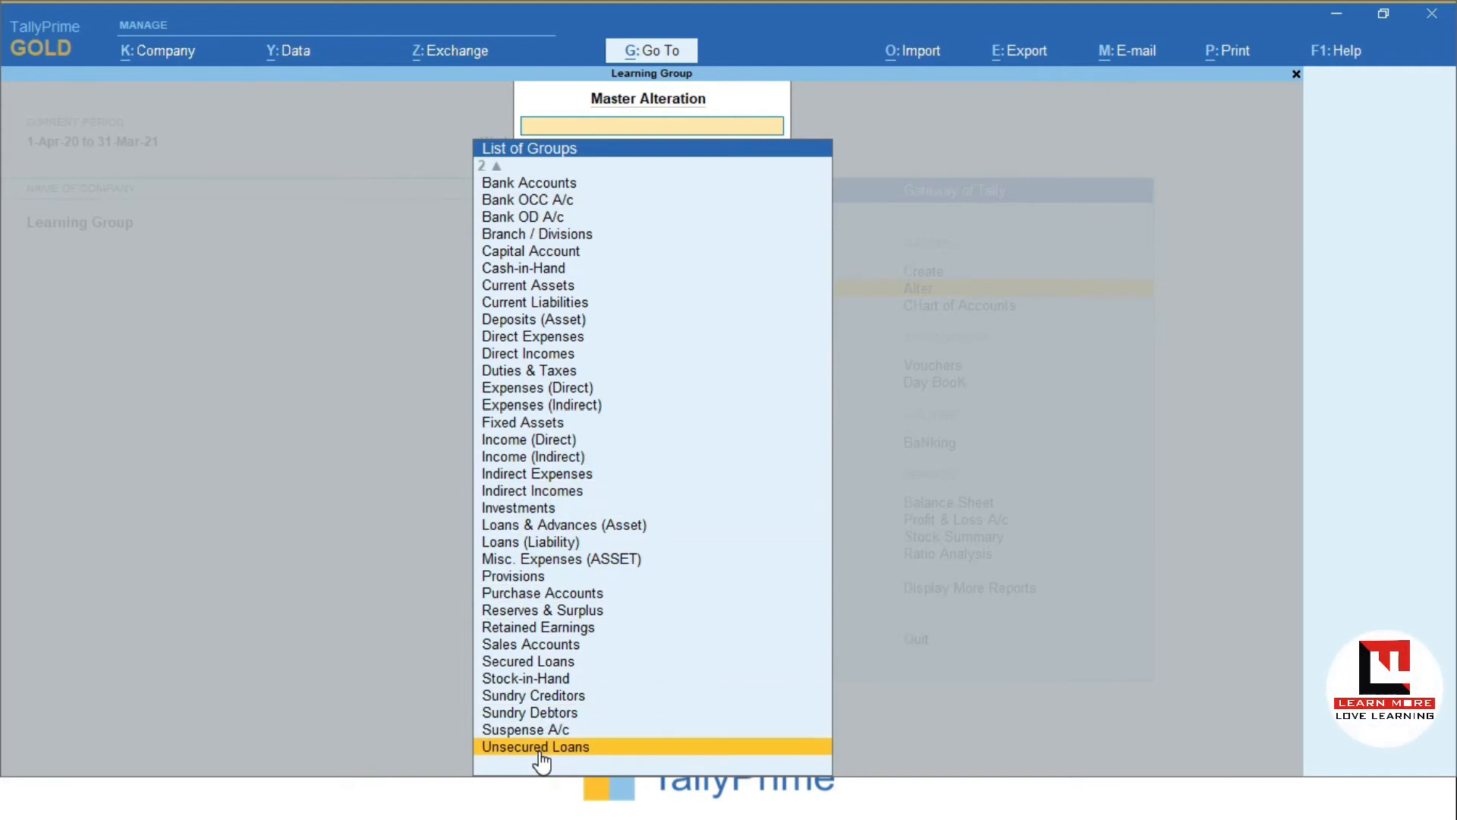
- Review the expense, income, asset and liability groups in the list, from Direct Expenses through Retained Earnings
{"action": "key", "text": "Up"}
{"action": "key", "text": "Up"}
{"action": "key", "text": "Up"}
{"action": "key", "text": "Up"}
{"action": "key", "text": "Up"}
{"action": "key", "text": "Up"}
{"action": "key", "text": "Up"}
{"action": "key", "text": "Up"}
{"action": "key", "text": "Up"}
{"action": "key", "text": "Up"}
{"action": "key", "text": "Up"}
{"action": "key", "text": "Up"}
{"action": "key", "text": "Up"}
{"action": "key", "text": "Up"}
{"action": "key", "text": "Up"}
{"action": "key", "text": "Up"}
{"action": "key", "text": "Up"}
{"action": "key", "text": "Up"}
{"action": "key", "text": "Up"}
{"action": "key", "text": "Up"}
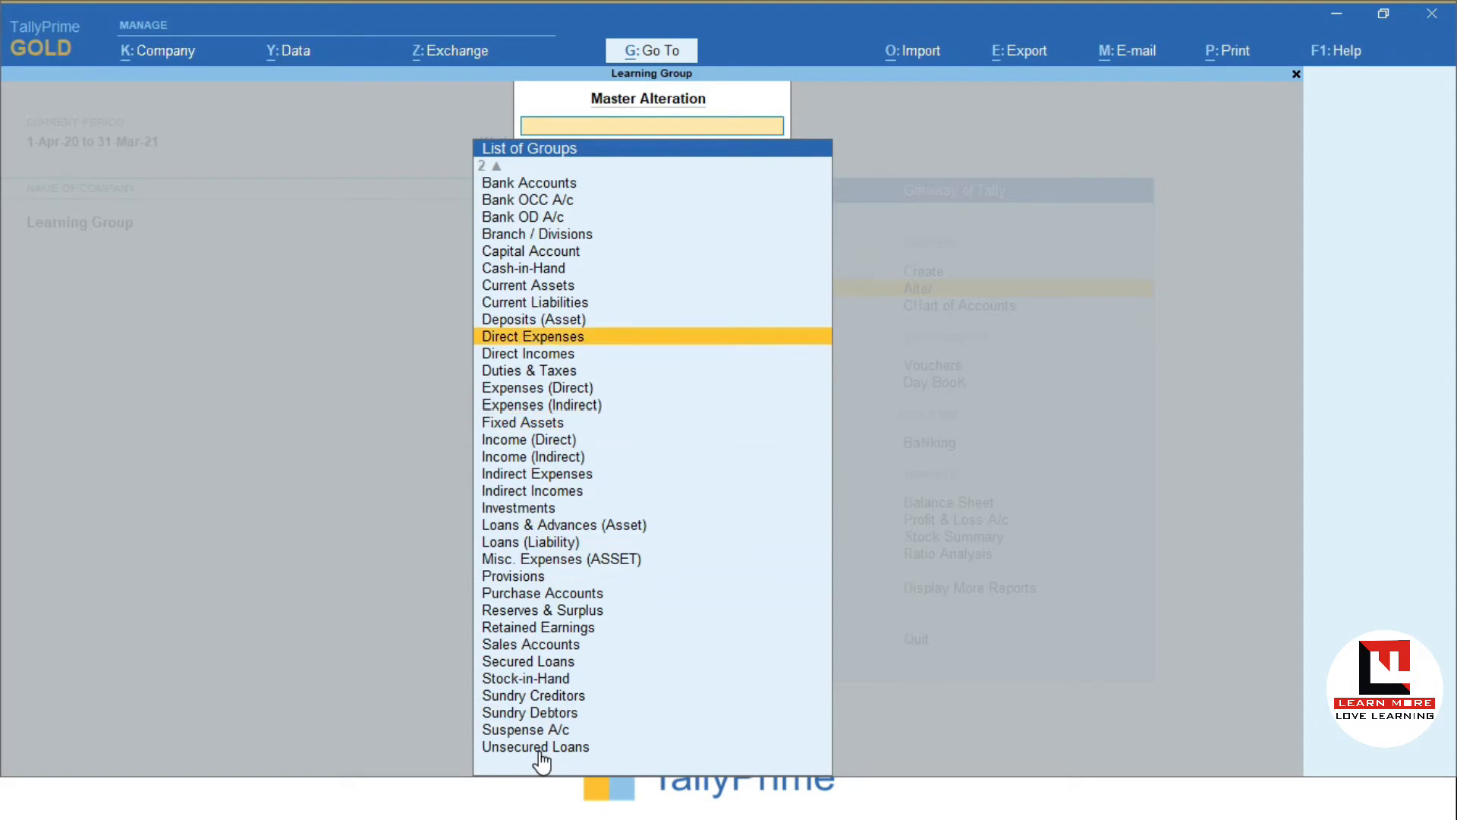
{"action": "key", "text": "Down"}
{"action": "key", "text": "Down"}
{"action": "key", "text": "Down"}
{"action": "key", "text": "Down"}
{"action": "key", "text": "Down"}
{"action": "key", "text": "Down"}
{"action": "key", "text": "Down"}
{"action": "key", "text": "Down"}
{"action": "key", "text": "Down"}
{"action": "key", "text": "Down"}
{"action": "key", "text": "Down"}
{"action": "key", "text": "Down"}
{"action": "key", "text": "Down"}
{"action": "key", "text": "Down"}
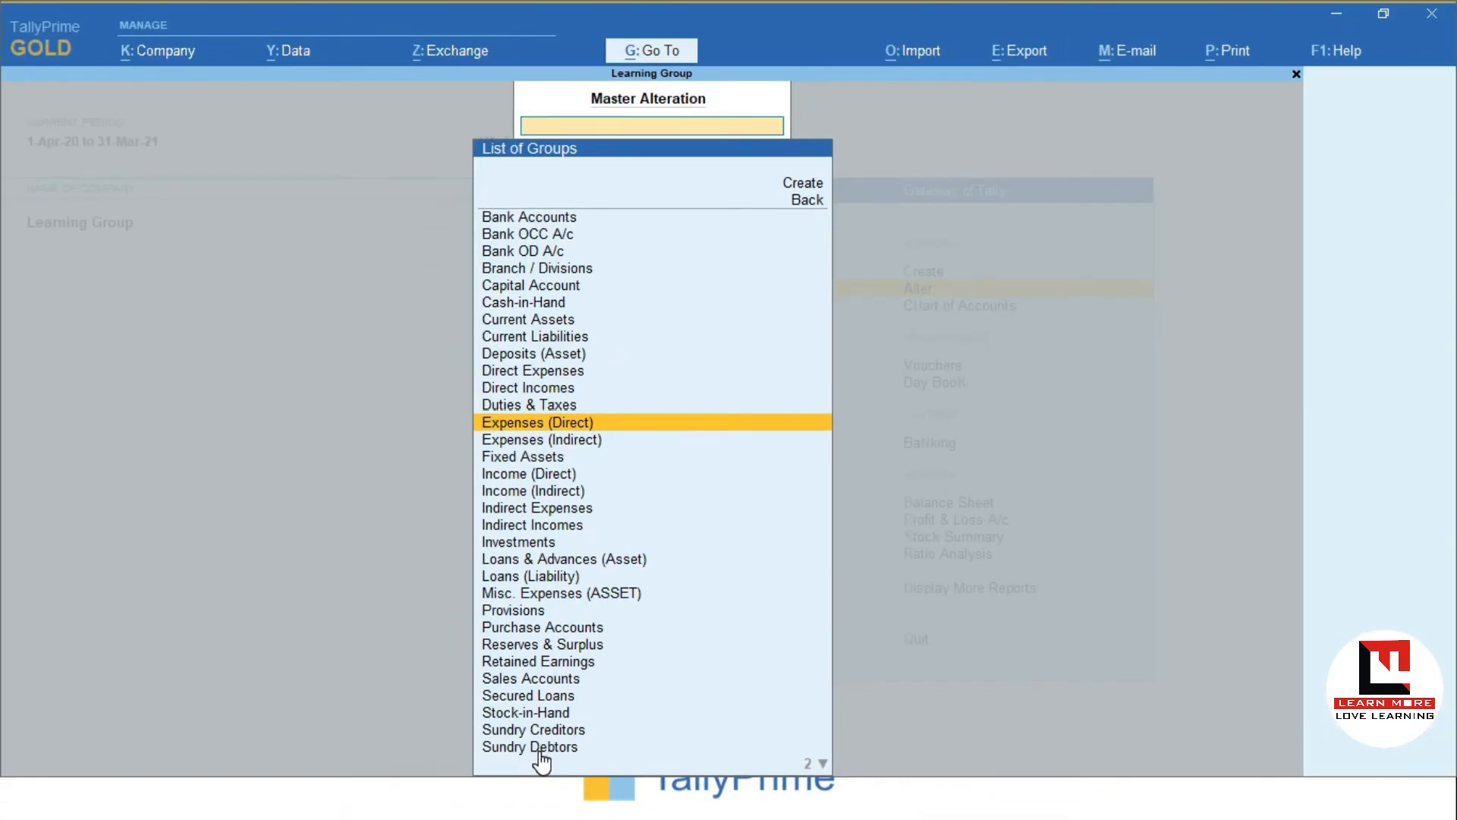
{"action": "key", "text": "Up"}
{"action": "key", "text": "Down"}
{"action": "key", "text": "Down"}
{"action": "key", "text": "Down"}
{"action": "key", "text": "Down"}
{"action": "key", "text": "Down"}
{"action": "key", "text": "Down"}
{"action": "key", "text": "Down"}
{"action": "key", "text": "Down"}
{"action": "key", "text": "Down"}
{"action": "key", "text": "Down"}
{"action": "key", "text": "Down"}
{"action": "key", "text": "Down"}
{"action": "key", "text": "Down"}
{"action": "key", "text": "Down"}
{"action": "key", "text": "Down"}
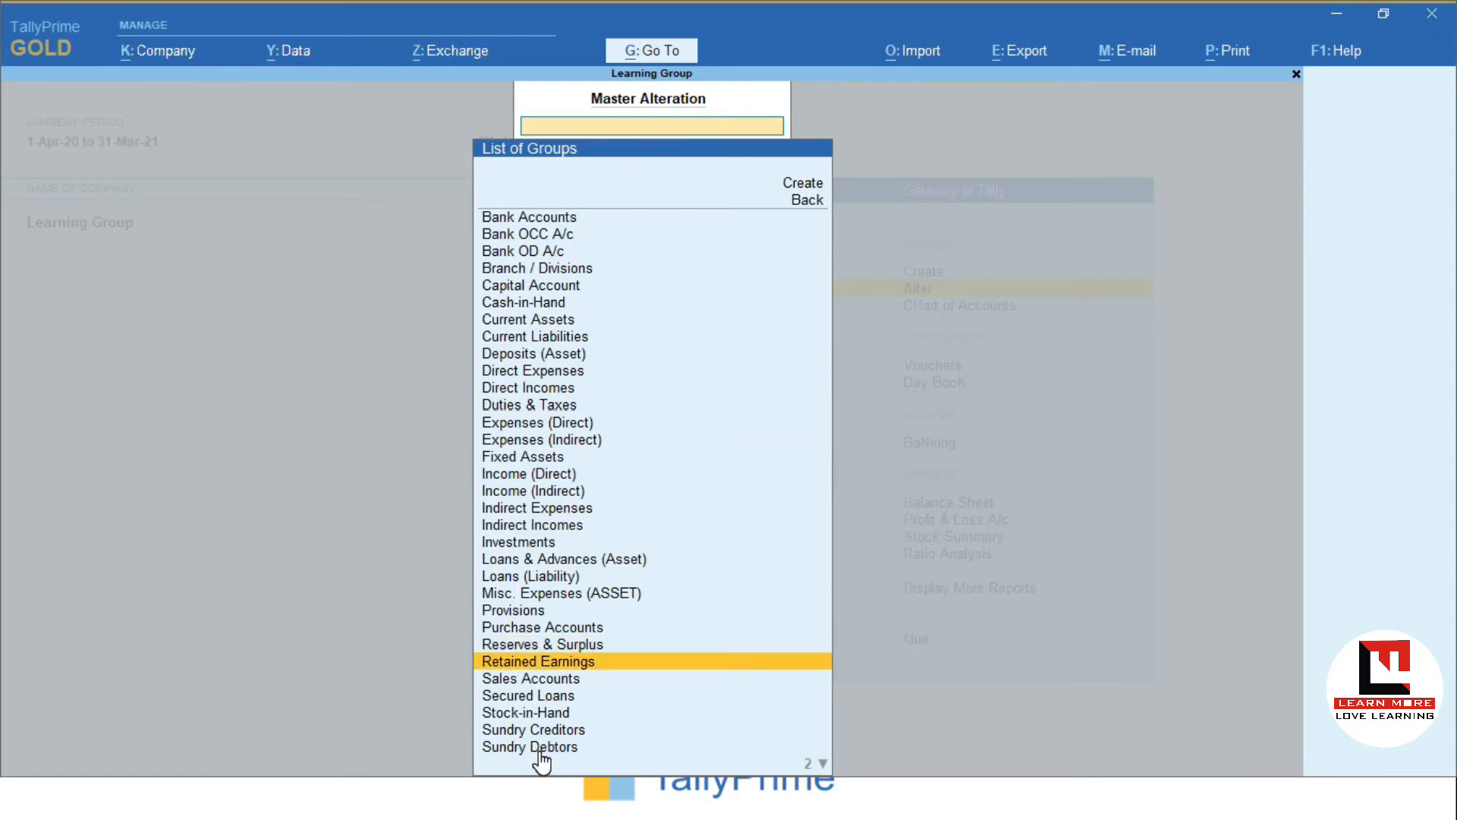
- Look back through the groups up to the Create option, and return to the list of masters without altering a group
{"action": "key", "text": "Up"}
{"action": "key", "text": "Up"}
{"action": "key", "text": "Up"}
{"action": "key", "text": "Up"}
{"action": "key", "text": "Up"}
{"action": "key", "text": "Up"}
{"action": "key", "text": "Up"}
{"action": "key", "text": "Up"}
{"action": "key", "text": "Up"}
{"action": "key", "text": "Up"}
{"action": "key", "text": "Up"}
{"action": "key", "text": "Up"}
{"action": "key", "text": "Up"}
{"action": "key", "text": "Up"}
{"action": "key", "text": "Up"}
{"action": "key", "text": "Up"}
{"action": "key", "text": "Up"}
{"action": "key", "text": "Up"}
{"action": "key", "text": "Up"}
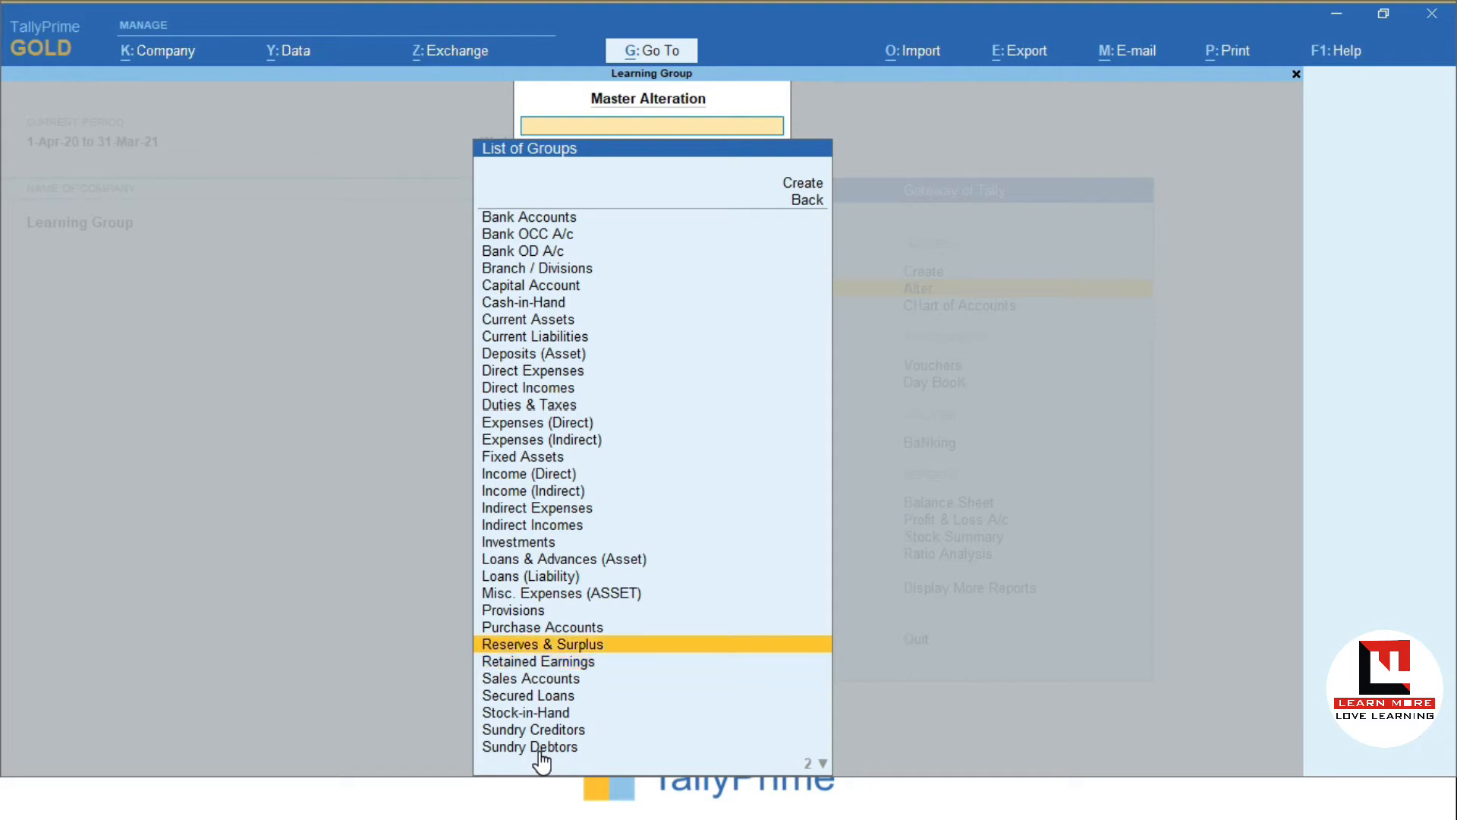
{"action": "key", "text": "Up"}
{"action": "key", "text": "Up"}
{"action": "key", "text": "Up"}
{"action": "key", "text": "Up"}
{"action": "key", "text": "Up"}
{"action": "key", "text": "Up"}
{"action": "key", "text": "Up"}
{"action": "key", "text": "Up"}
{"action": "key", "text": "Up"}
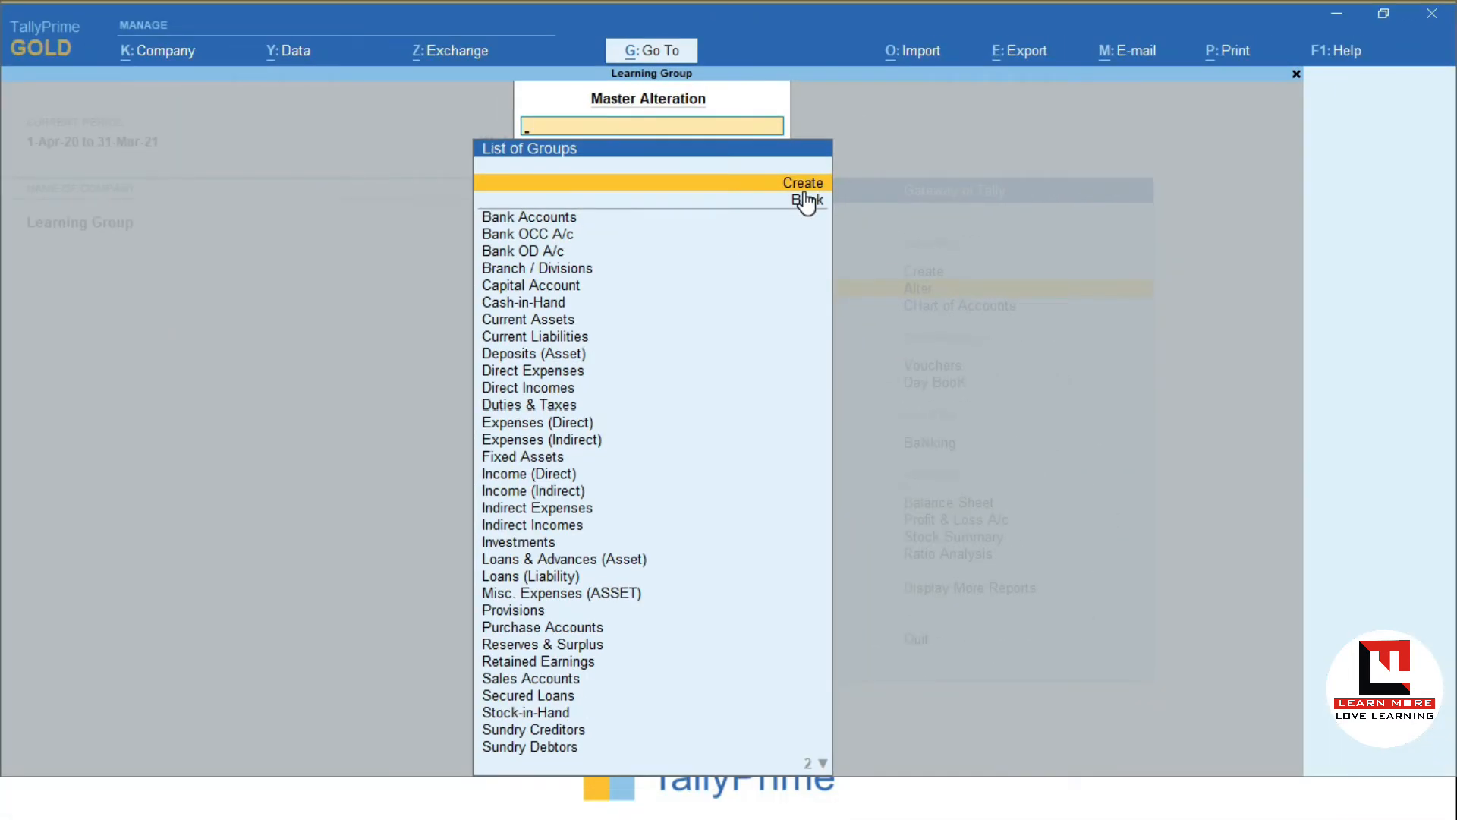
{"action": "left_click", "coordinate": [806, 202]}
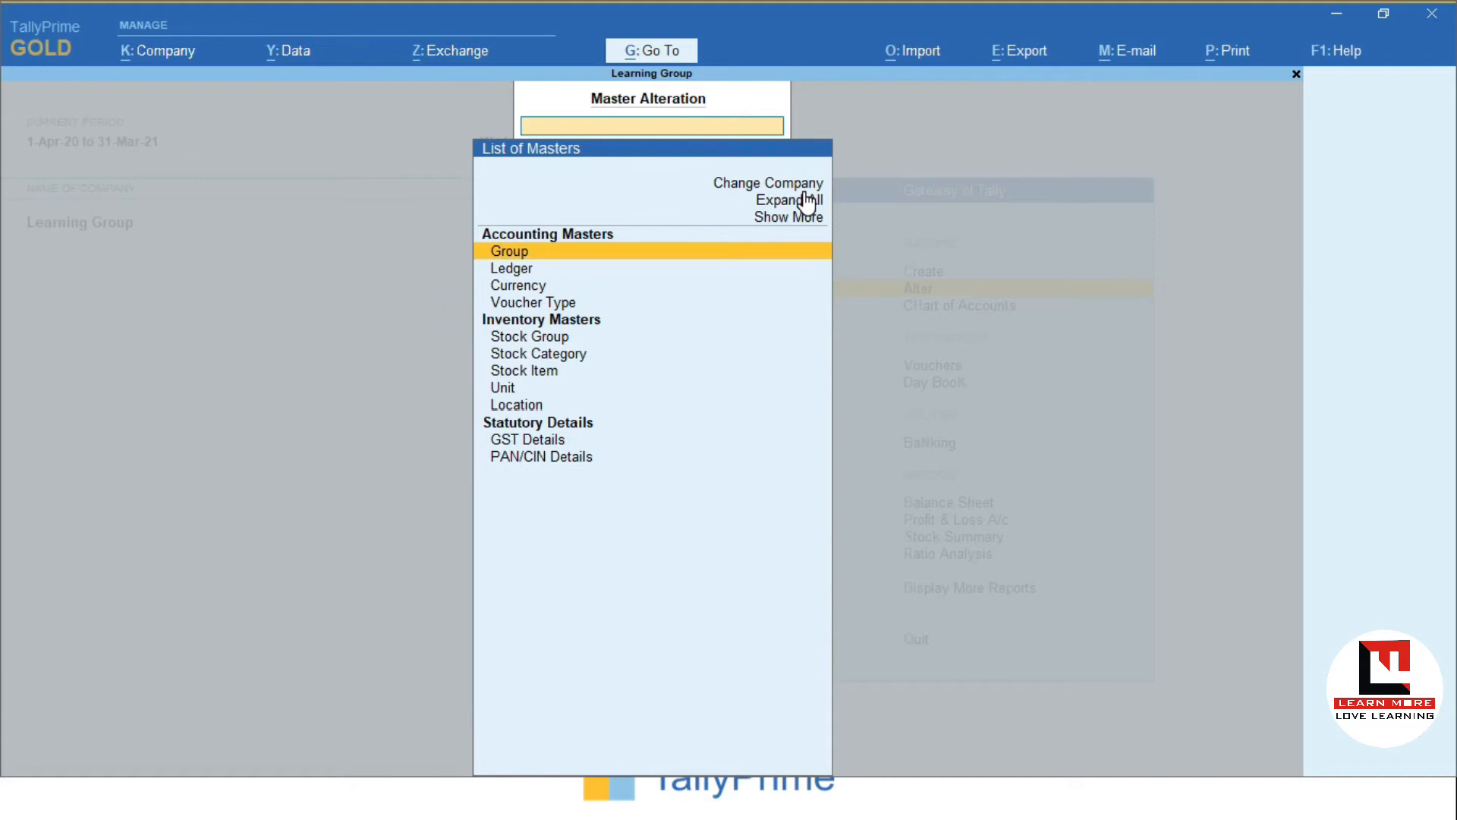
- Reopen the list of groups for alteration and look through it from Bank Accounts to Reserves & Surplus
{"action": "key", "text": "Escape"}
{"action": "key", "text": "Up"}
{"action": "key", "text": "Down"}
{"action": "key", "text": "Return"}
{"action": "key", "text": "Return"}
{"action": "key", "text": "Down"}
{"action": "key", "text": "Down"}
{"action": "key", "text": "Down"}
{"action": "key", "text": "Down"}
{"action": "key", "text": "Down"}
{"action": "key", "text": "Down"}
{"action": "key", "text": "Down"}
{"action": "key", "text": "Down"}
{"action": "key", "text": "Down"}
{"action": "key", "text": "Down"}
{"action": "key", "text": "Down"}
{"action": "key", "text": "Down"}
{"action": "key", "text": "Down"}
{"action": "key", "text": "Down"}
{"action": "key", "text": "Down"}
{"action": "key", "text": "Down"}
{"action": "key", "text": "Down"}
{"action": "key", "text": "Down"}
{"action": "key", "text": "Down"}
{"action": "key", "text": "Down"}
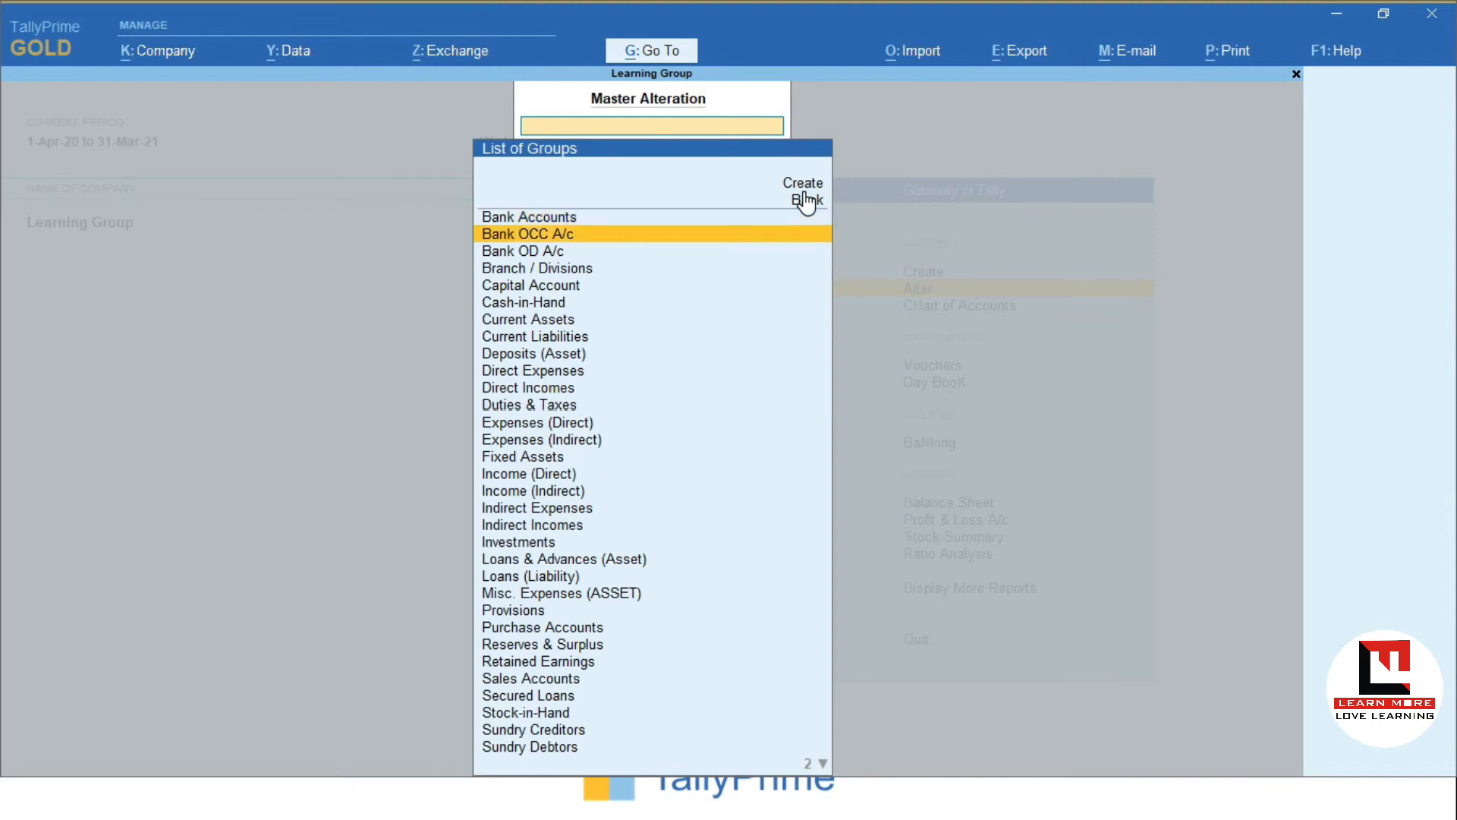
- Look back up the list of groups from Reserves & Surplus past Duties & Taxes
{"action": "key", "text": "Up"}
{"action": "key", "text": "Up"}
{"action": "key", "text": "Up"}
{"action": "key", "text": "Up"}
{"action": "key", "text": "Up"}
{"action": "key", "text": "Up"}
{"action": "key", "text": "Up"}
{"action": "key", "text": "Up"}
{"action": "key", "text": "Up"}
{"action": "key", "text": "Up"}
{"action": "key", "text": "Up"}
{"action": "key", "text": "Up"}
{"action": "key", "text": "Up"}
{"action": "key", "text": "Up"}
{"action": "key", "text": "Up"}
{"action": "key", "text": "Up"}
{"action": "key", "text": "Up"}
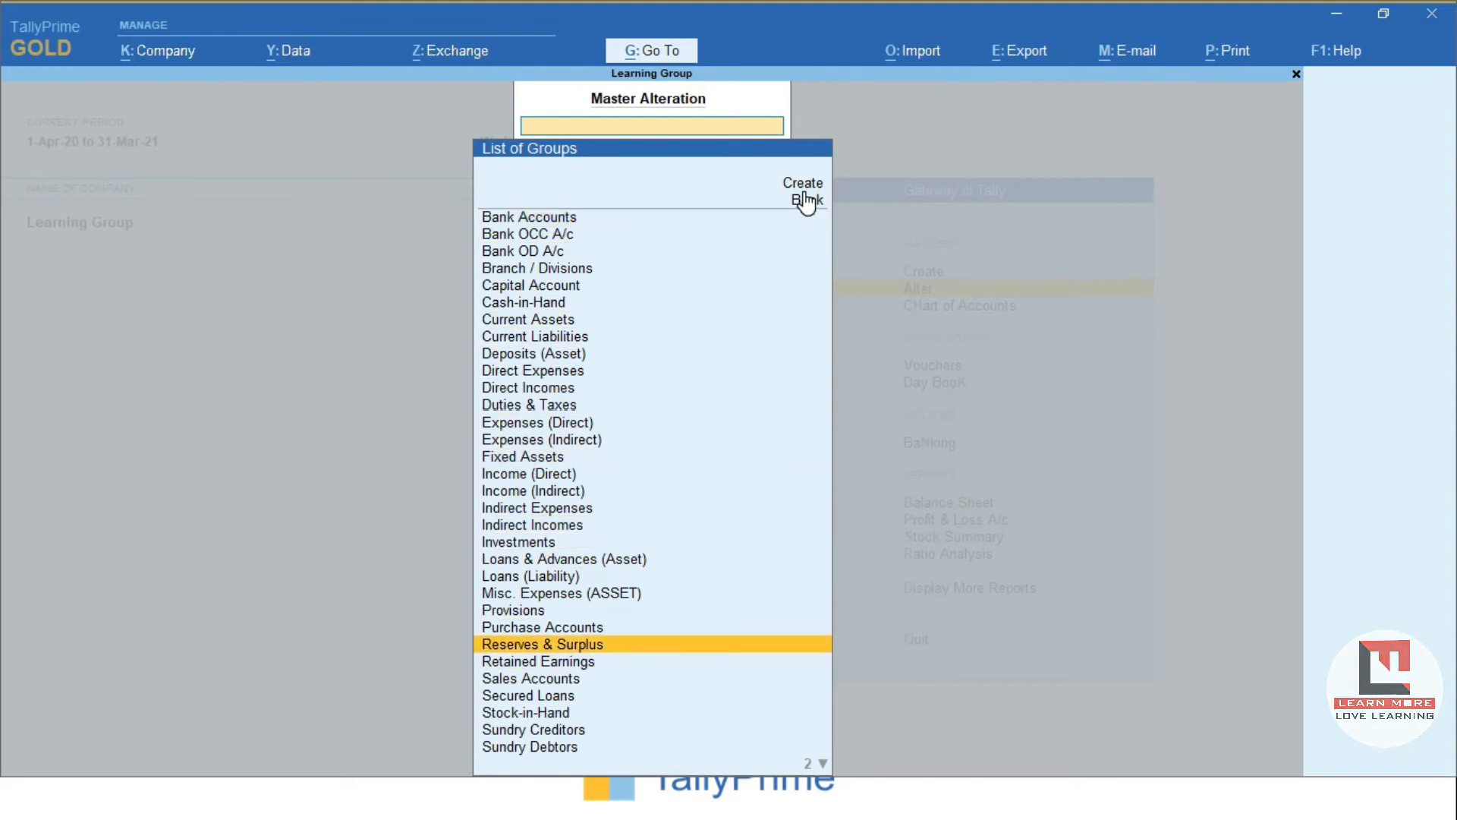
- View the alteration details of the Direct Expenses group, and return to the Gateway of Tally without changing it
{"action": "key", "text": "Down"}
{"action": "key", "text": "Down"}
{"action": "key", "text": "Down"}
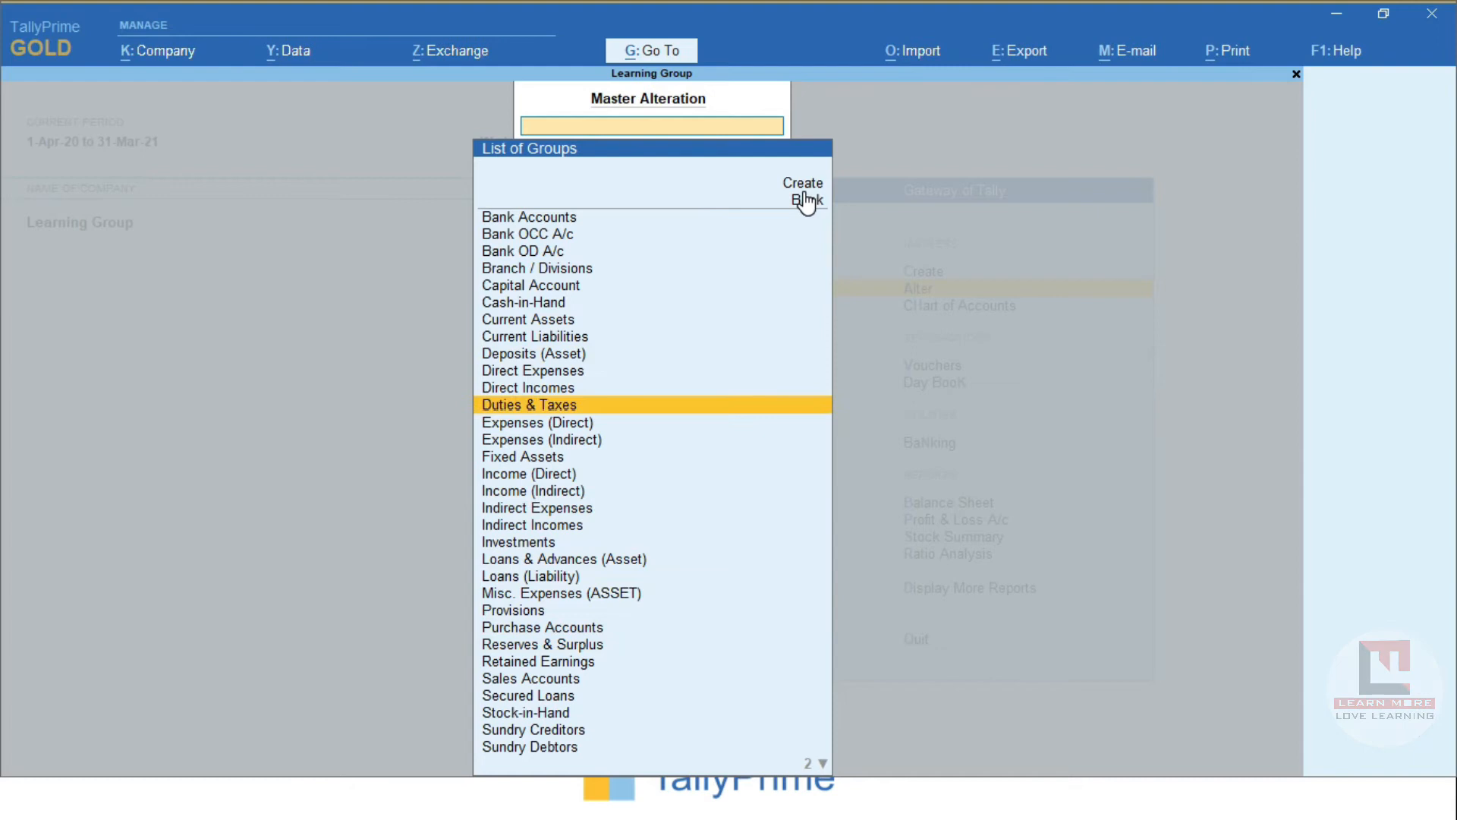
{"action": "key", "text": "Return"}
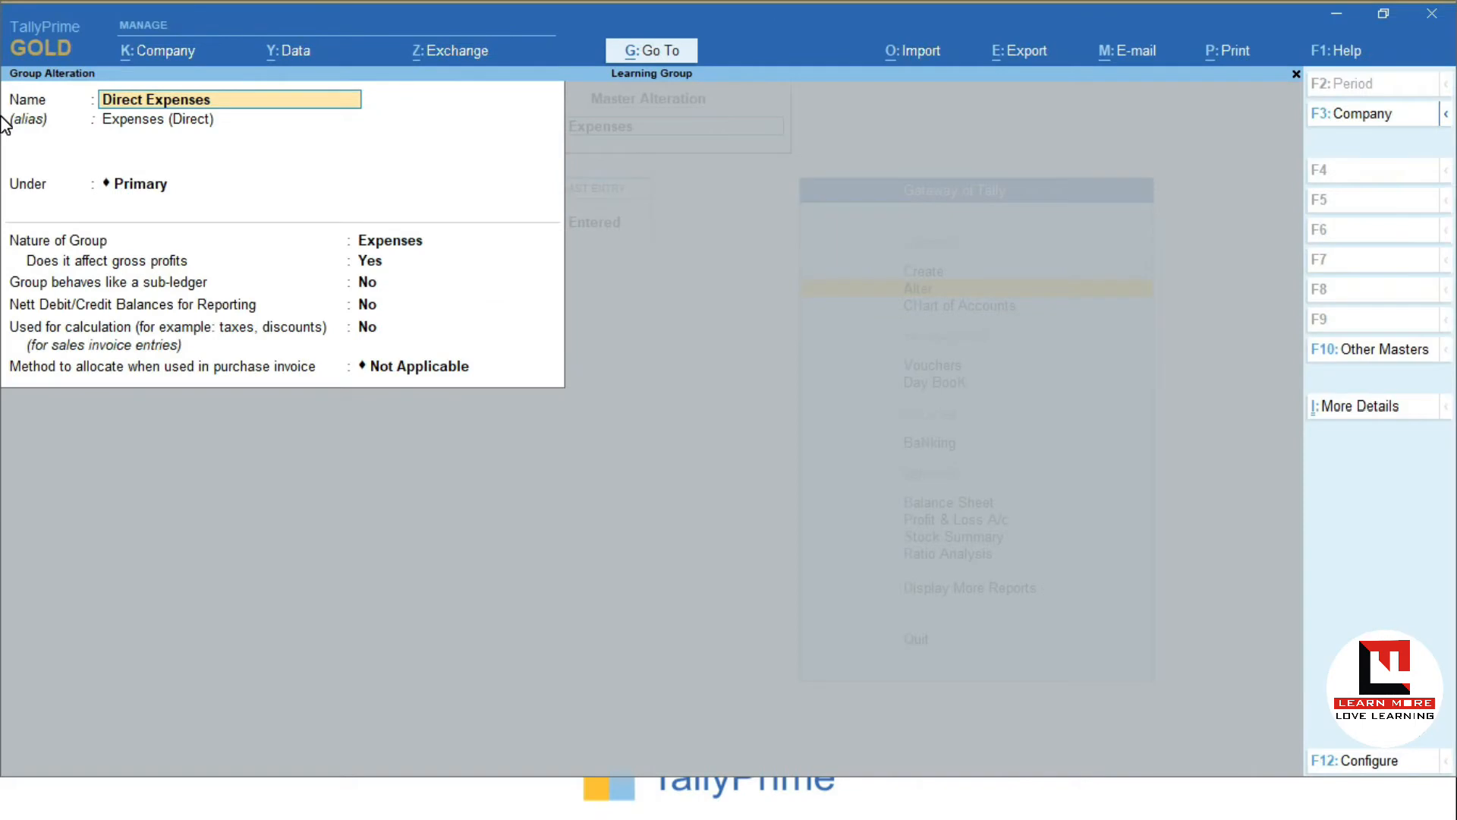
{"action": "key", "text": "BackSpace"}
{"action": "key", "text": "Escape"}
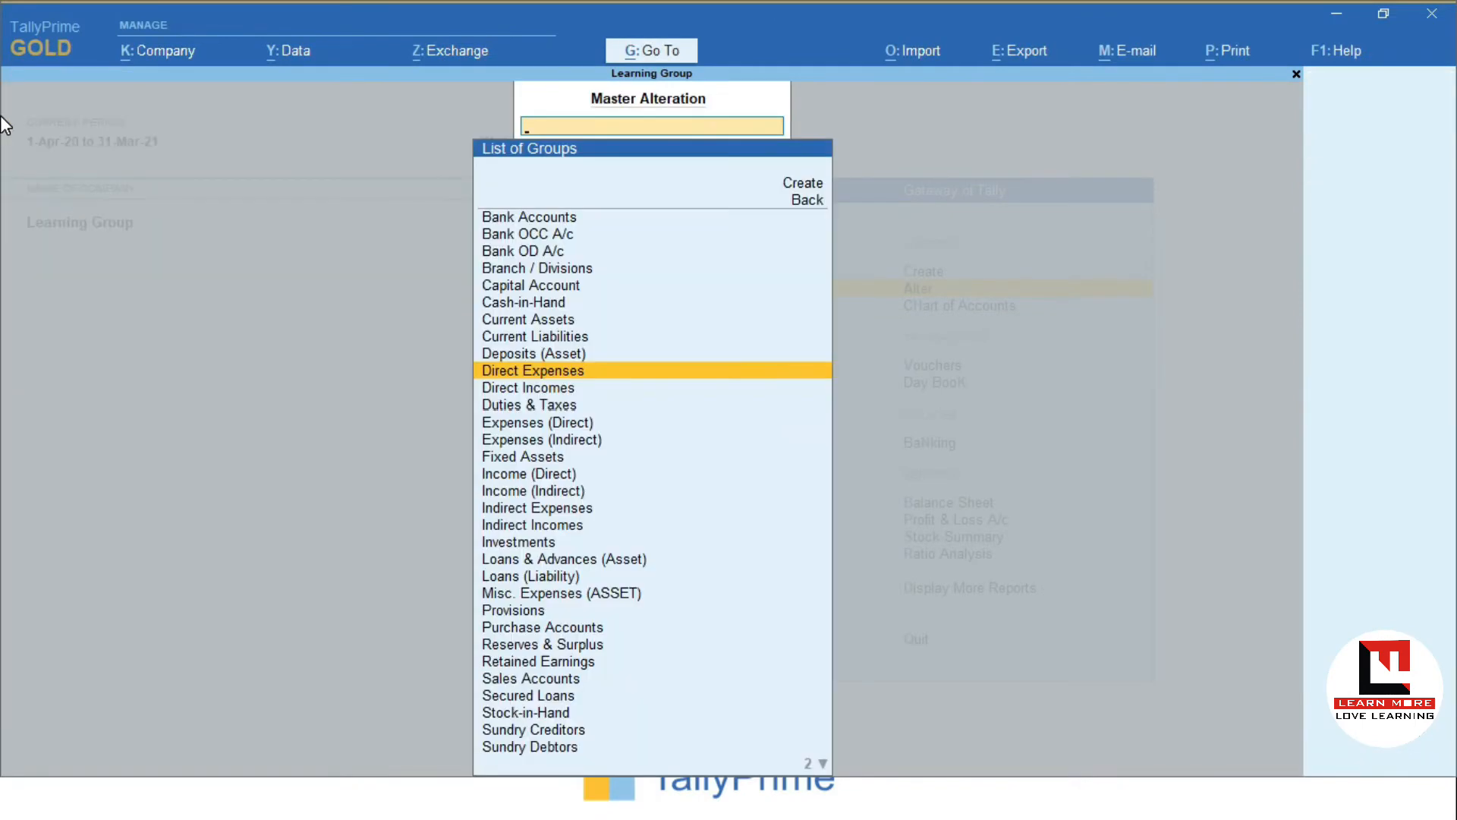
{"action": "key", "text": "Escape"}
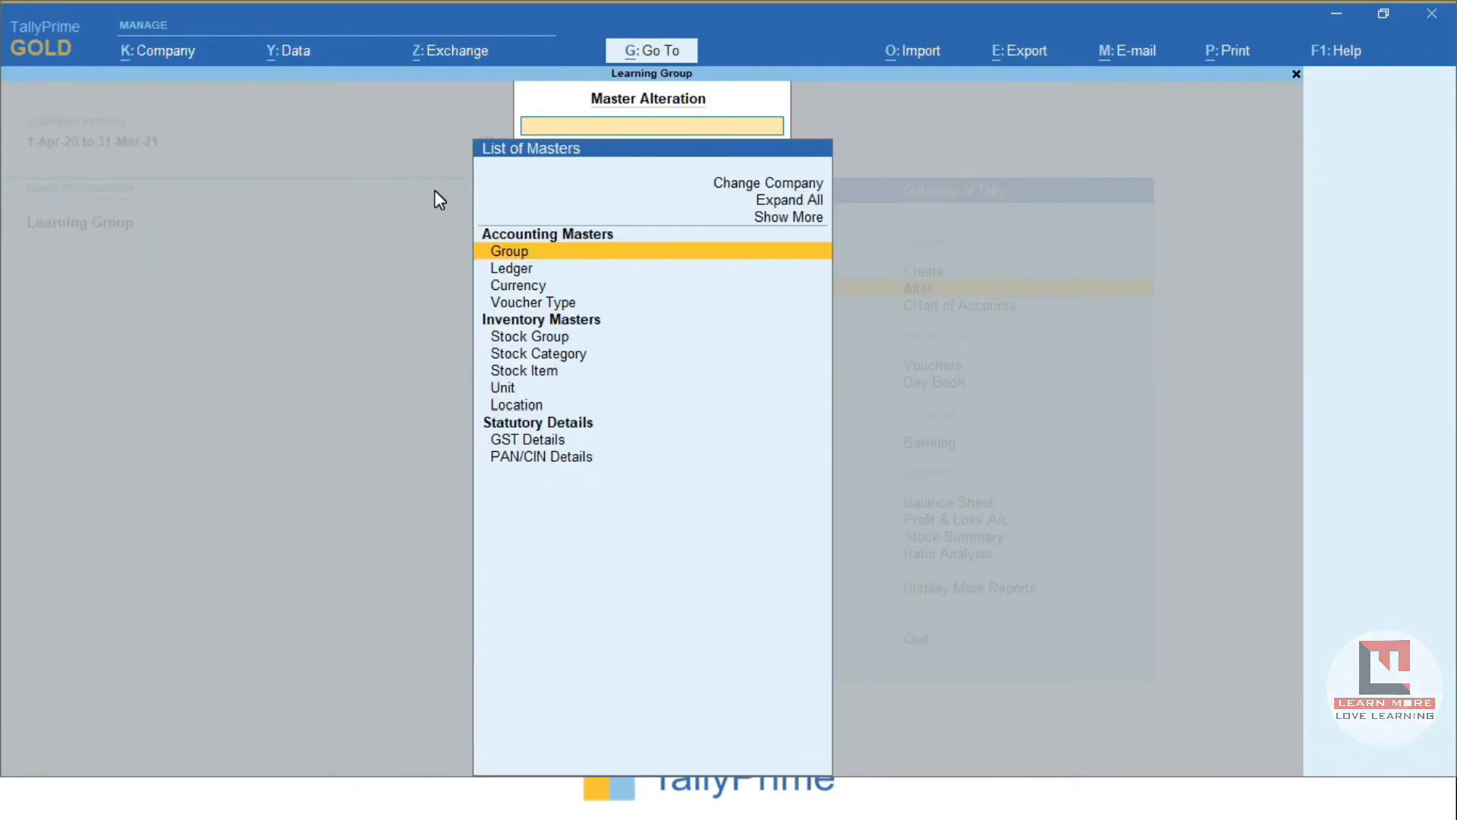
{"action": "key", "text": "Escape"}
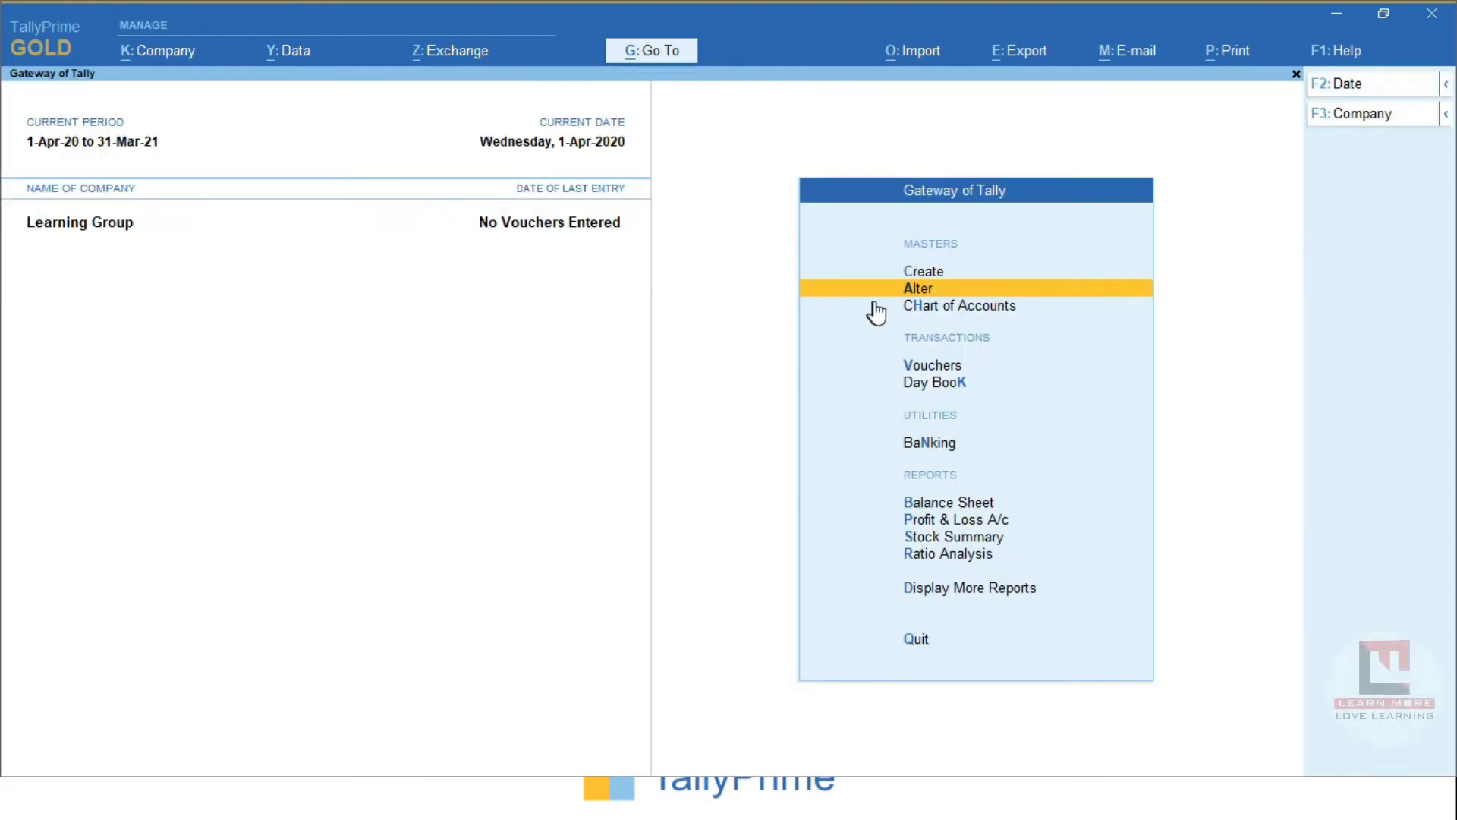
- View the hierarchy of groups in the Chart of Accounts, and return to the Gateway of Tally
{"action": "left_click", "coordinate": [1007, 312]}
{"action": "key", "text": "Up"}
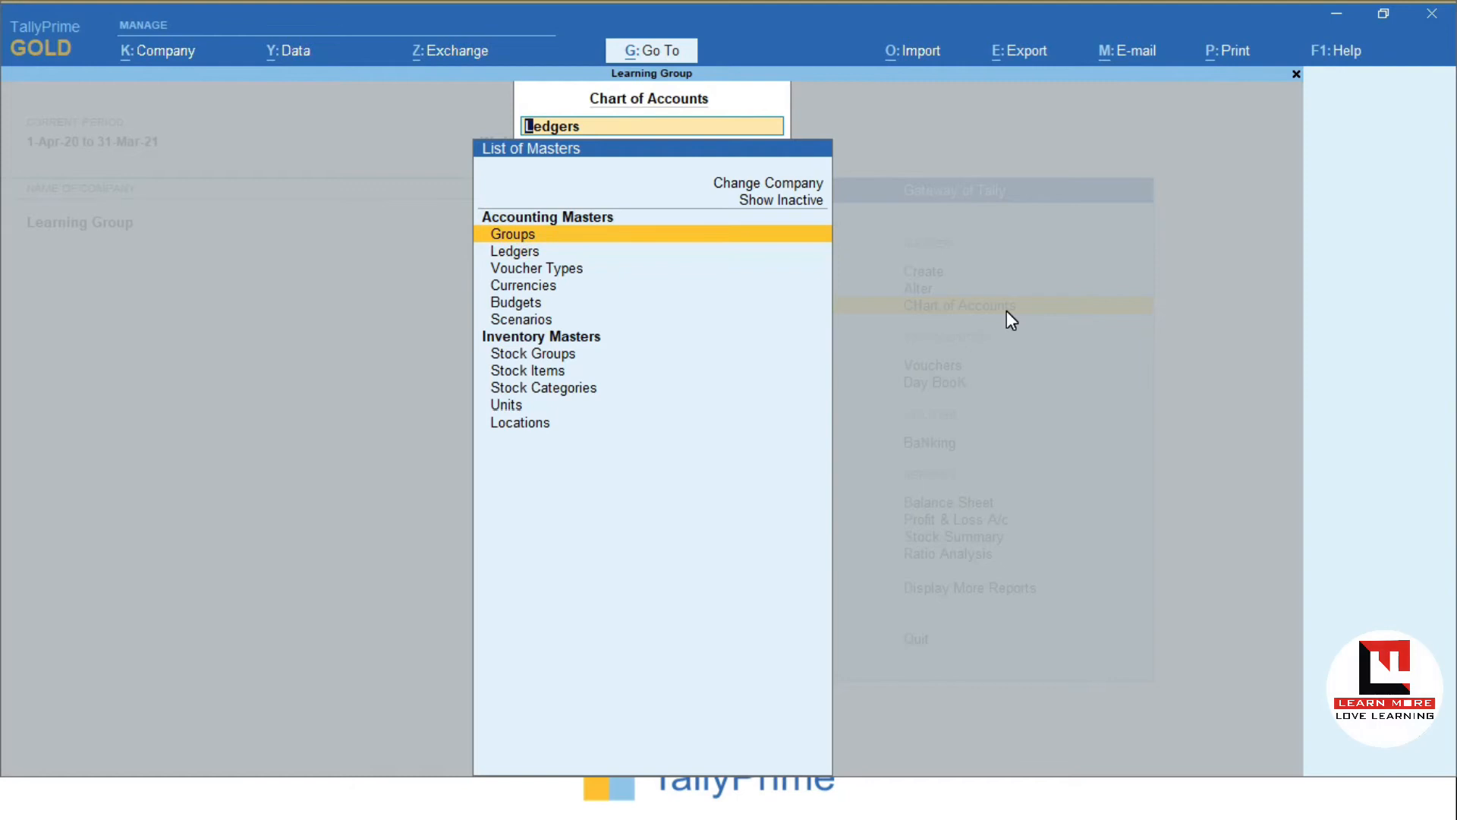
{"action": "key", "text": "Return"}
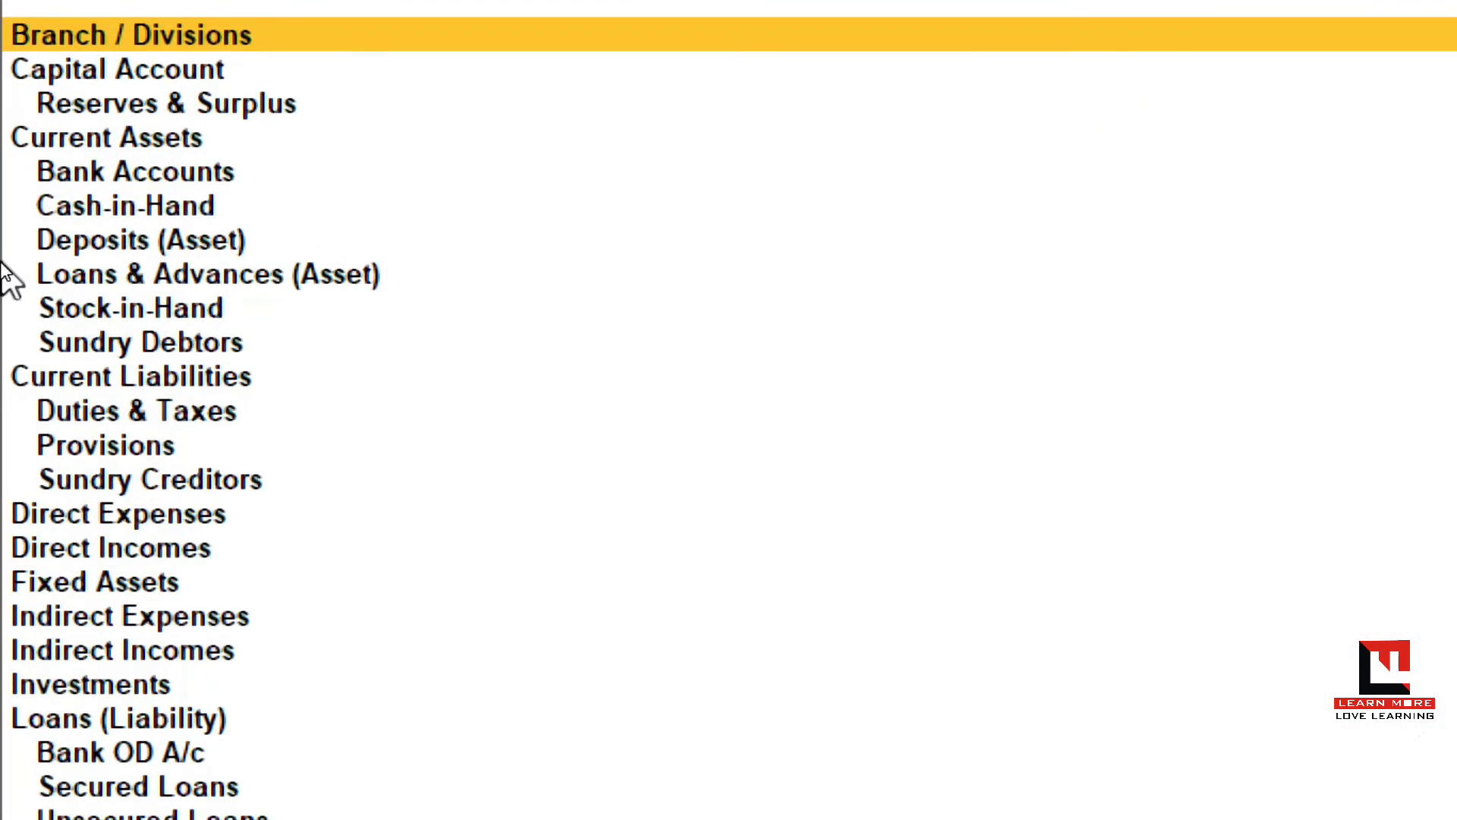
{"action": "key", "text": "Escape"}
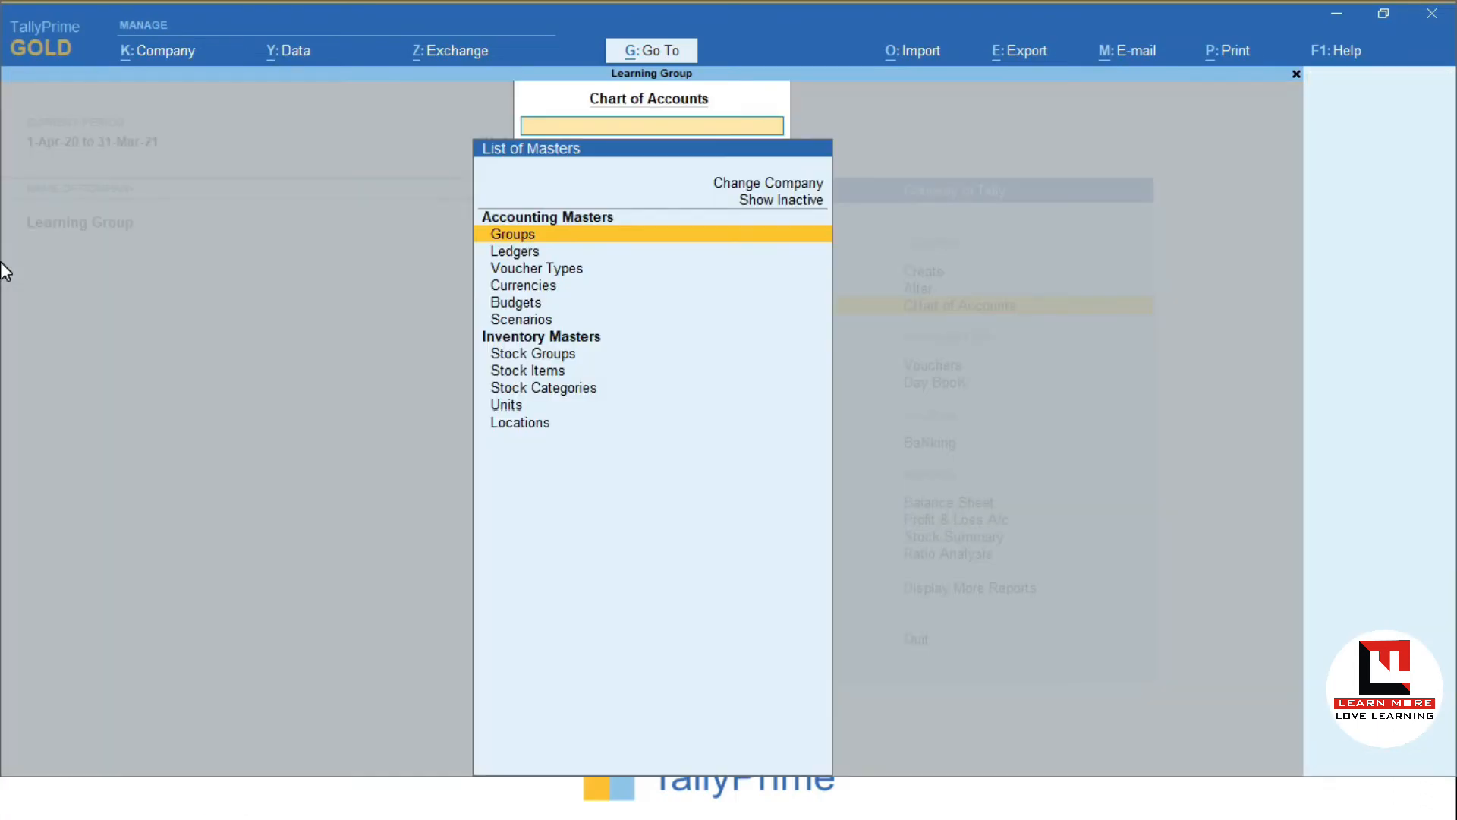
{"action": "key", "text": "Escape"}
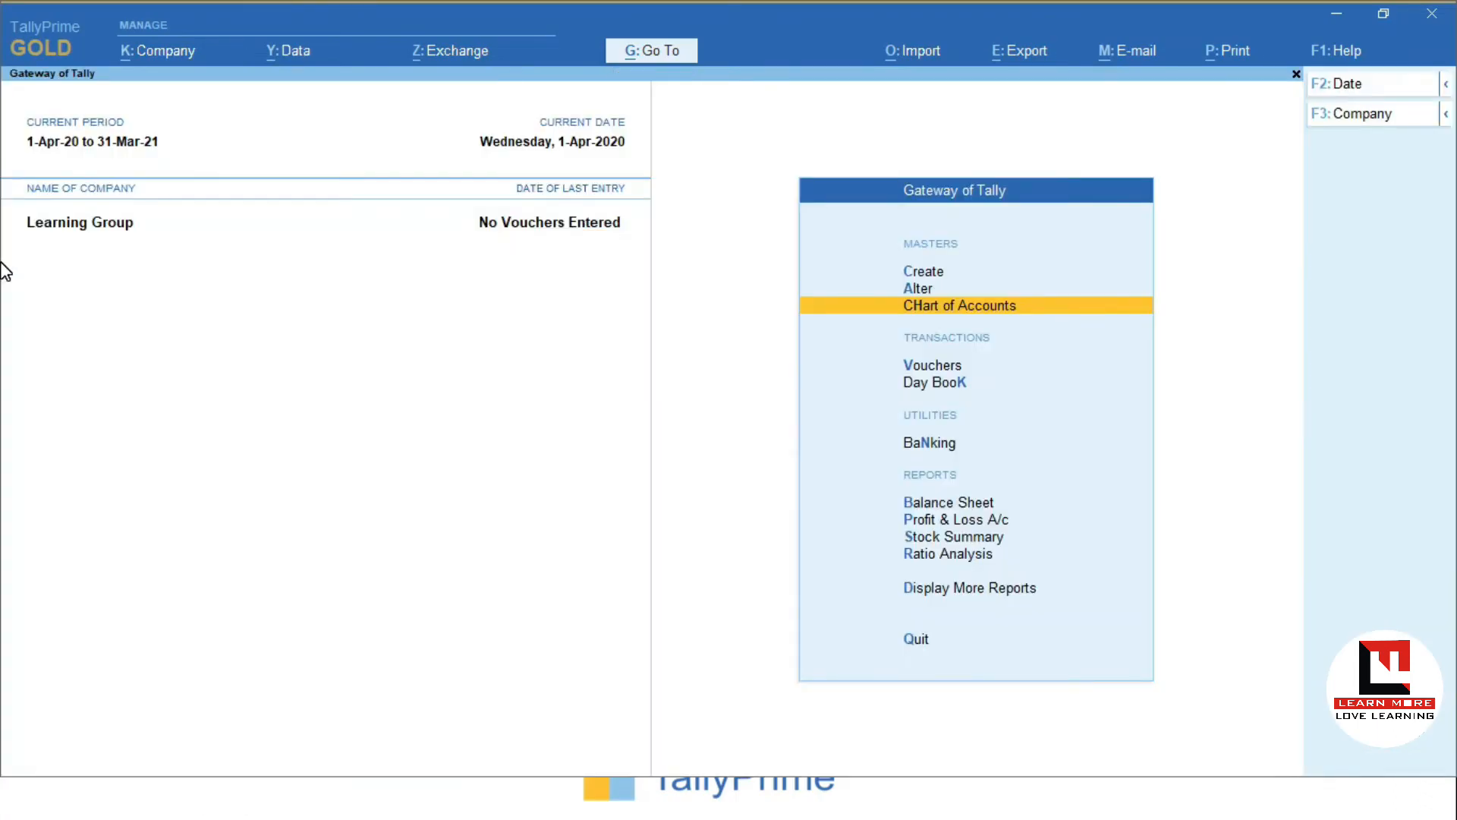
- Start creating a new accounting group, and switch to the PowerPoint slide show on groups in accounts
{"action": "key", "text": "Up"}
{"action": "key", "text": "Up"}
{"action": "key", "text": "Down"}
{"action": "key", "text": "Down"}
{"action": "key", "text": "Up"}
{"action": "key", "text": "Up"}
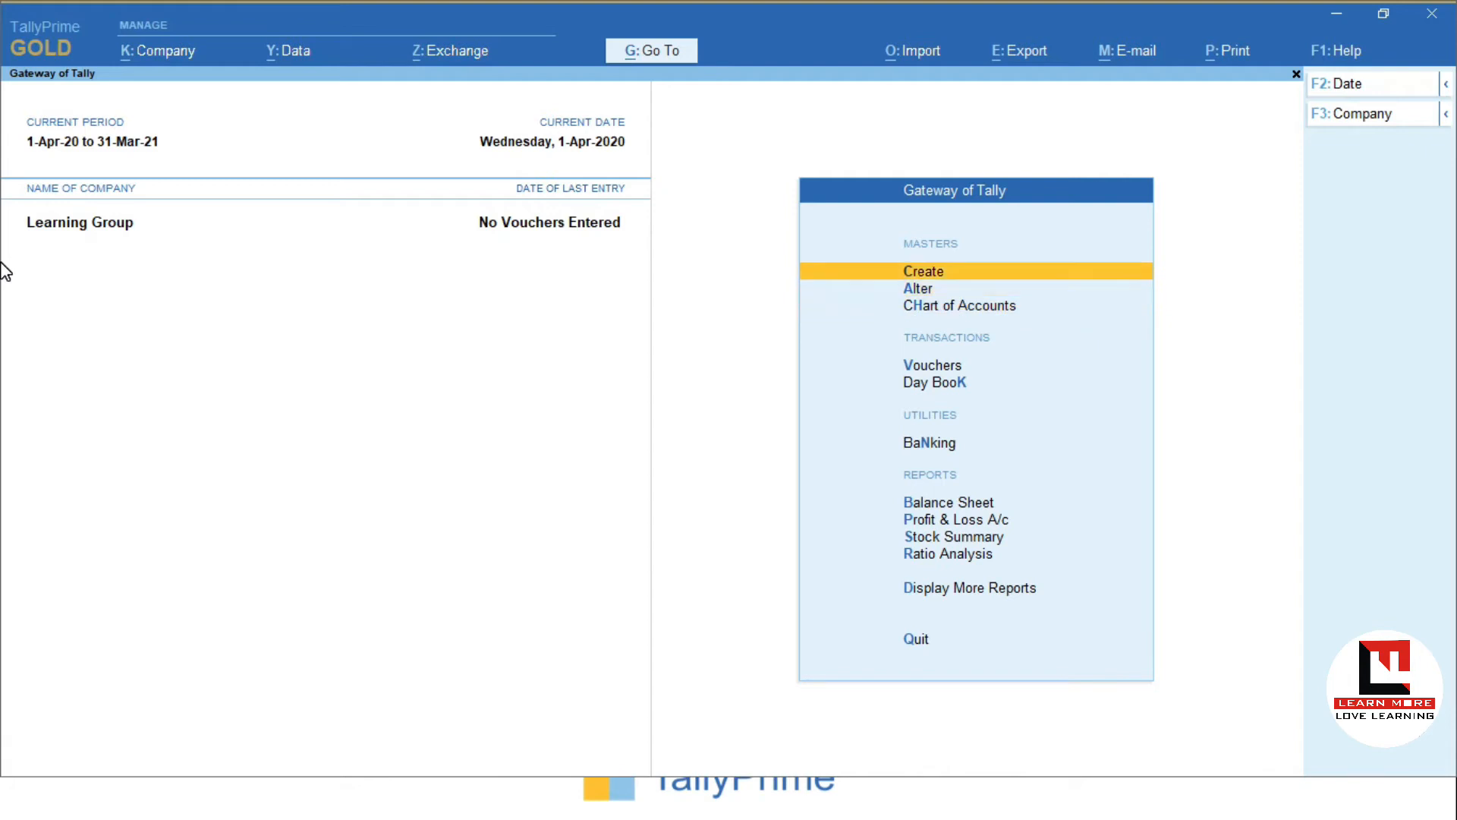
{"action": "key", "text": "Return"}
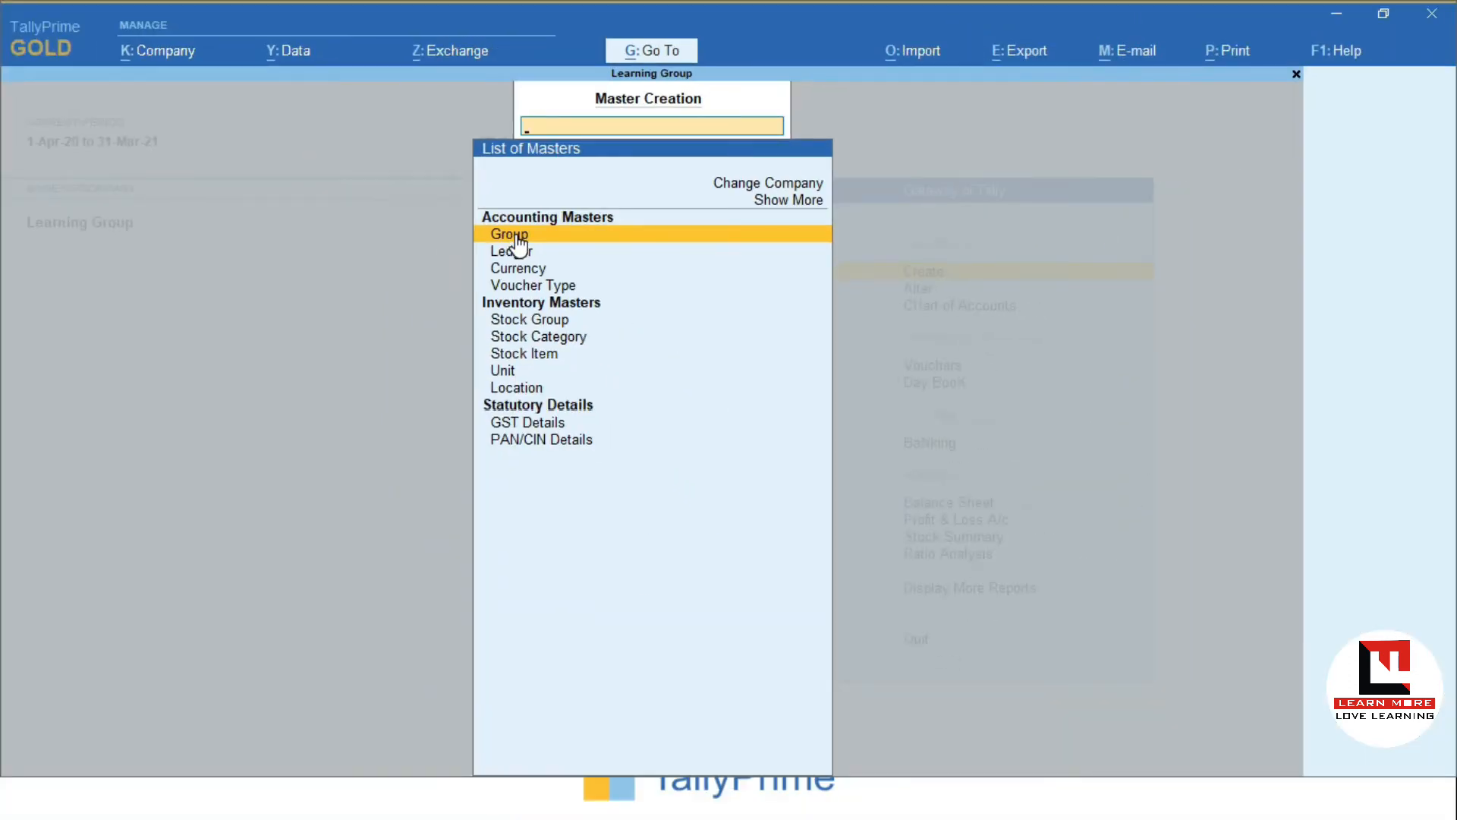
{"action": "left_click", "coordinate": [516, 234]}
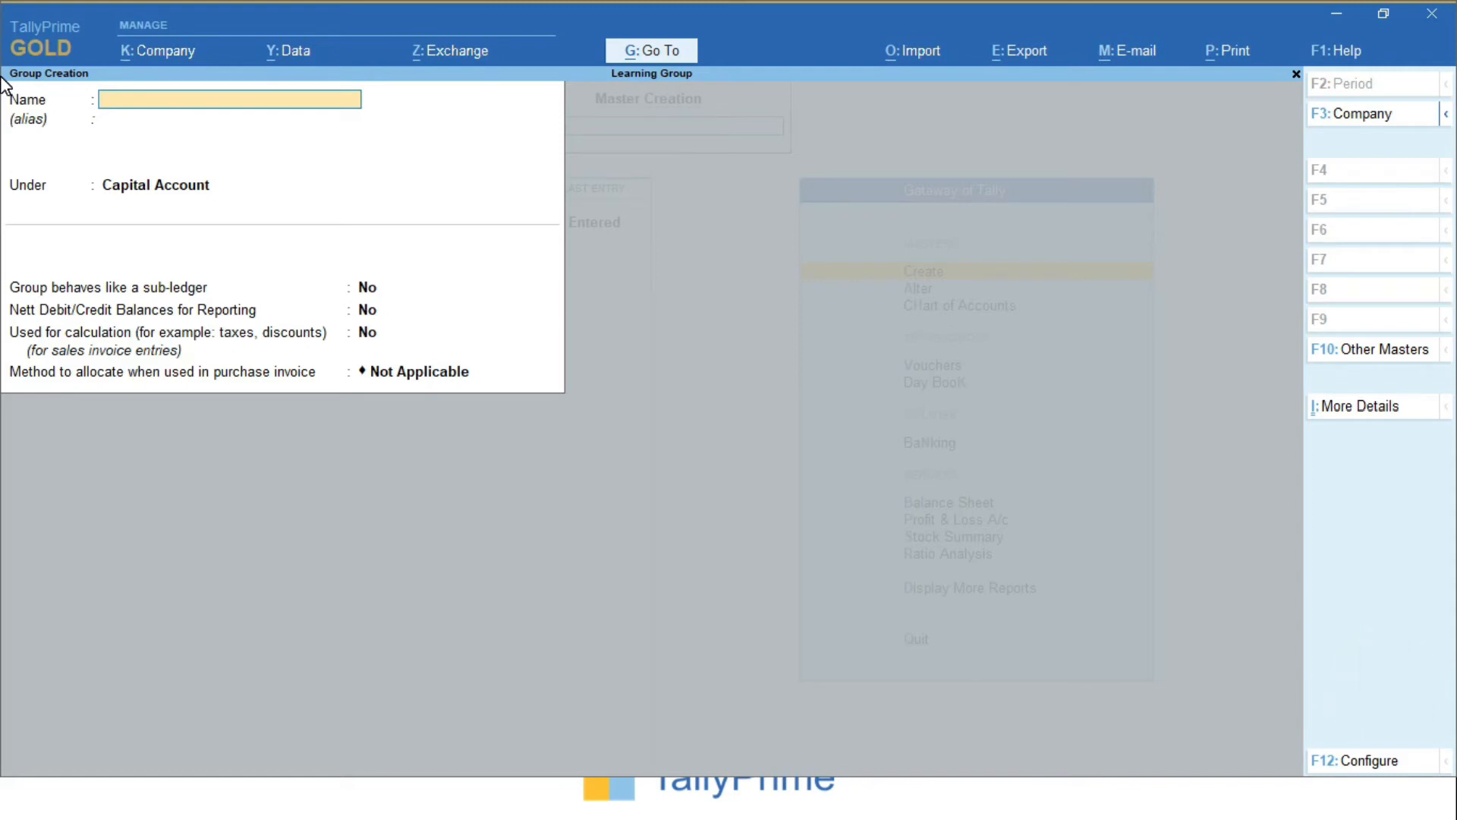
{"action": "key", "text": "alt+Tab"}
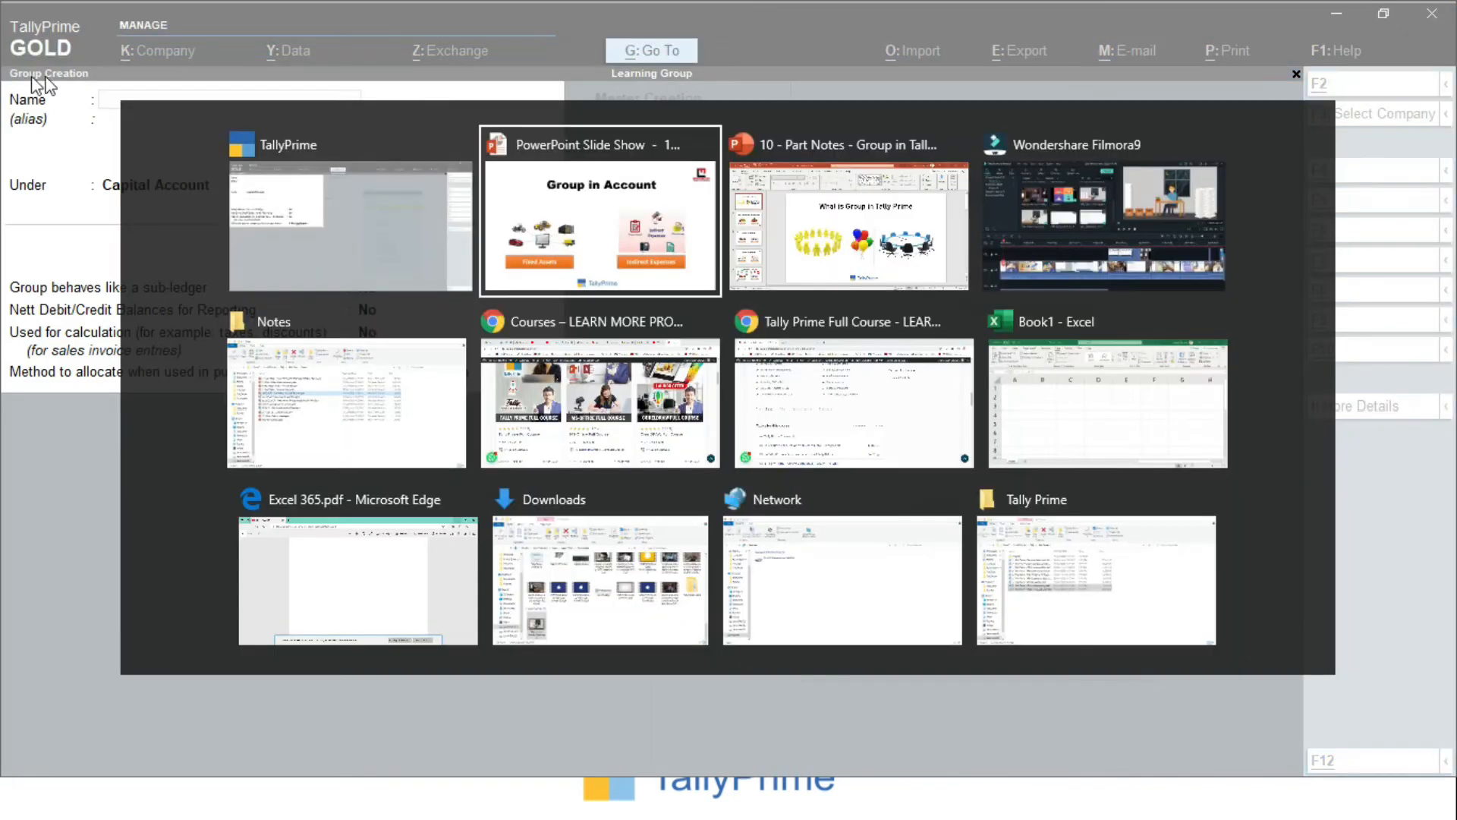
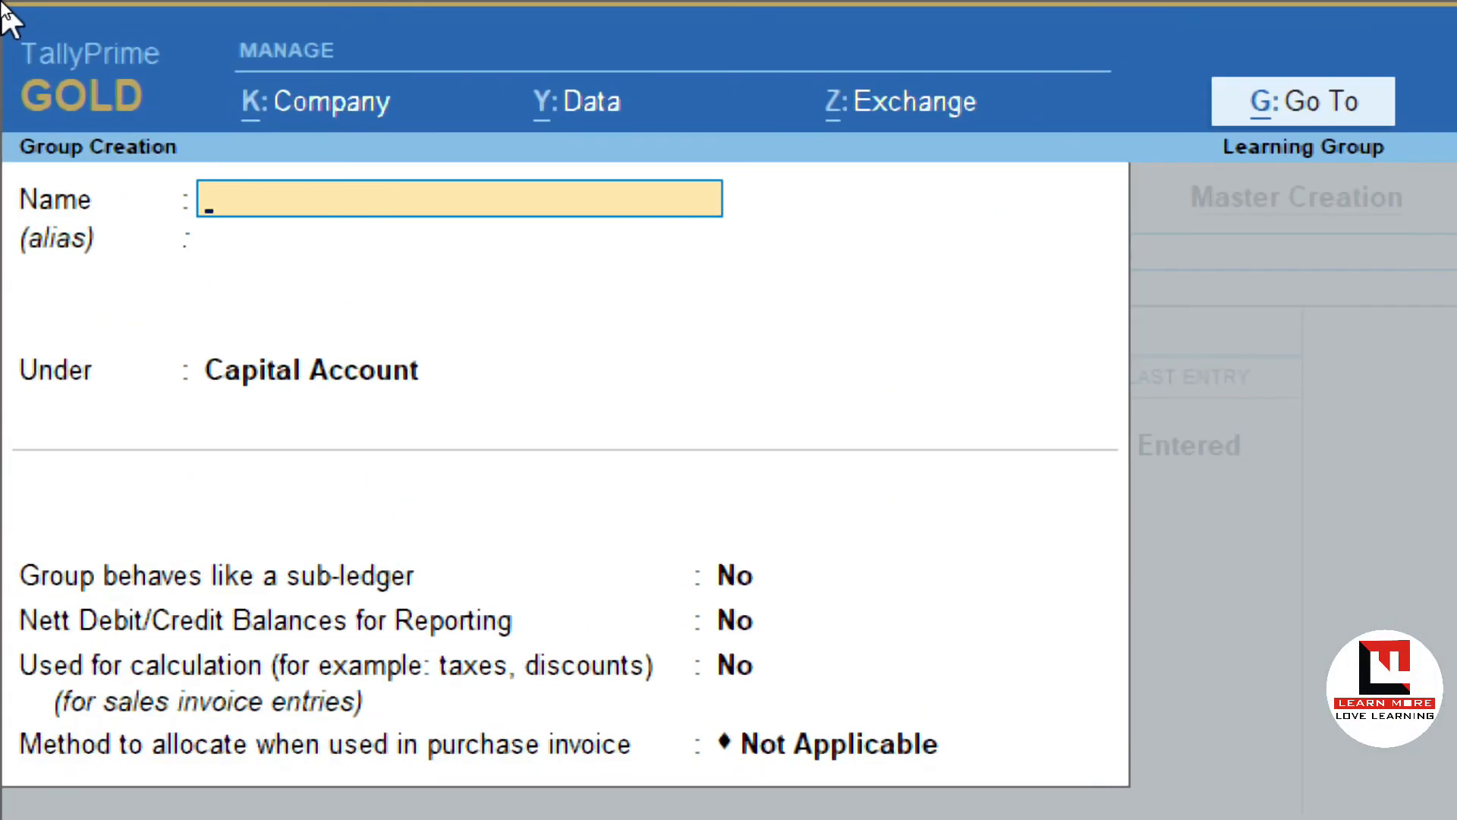
- Name the new group Tangible Assets and leave its alias blank
{"action": "type", "text": "Tangible"}
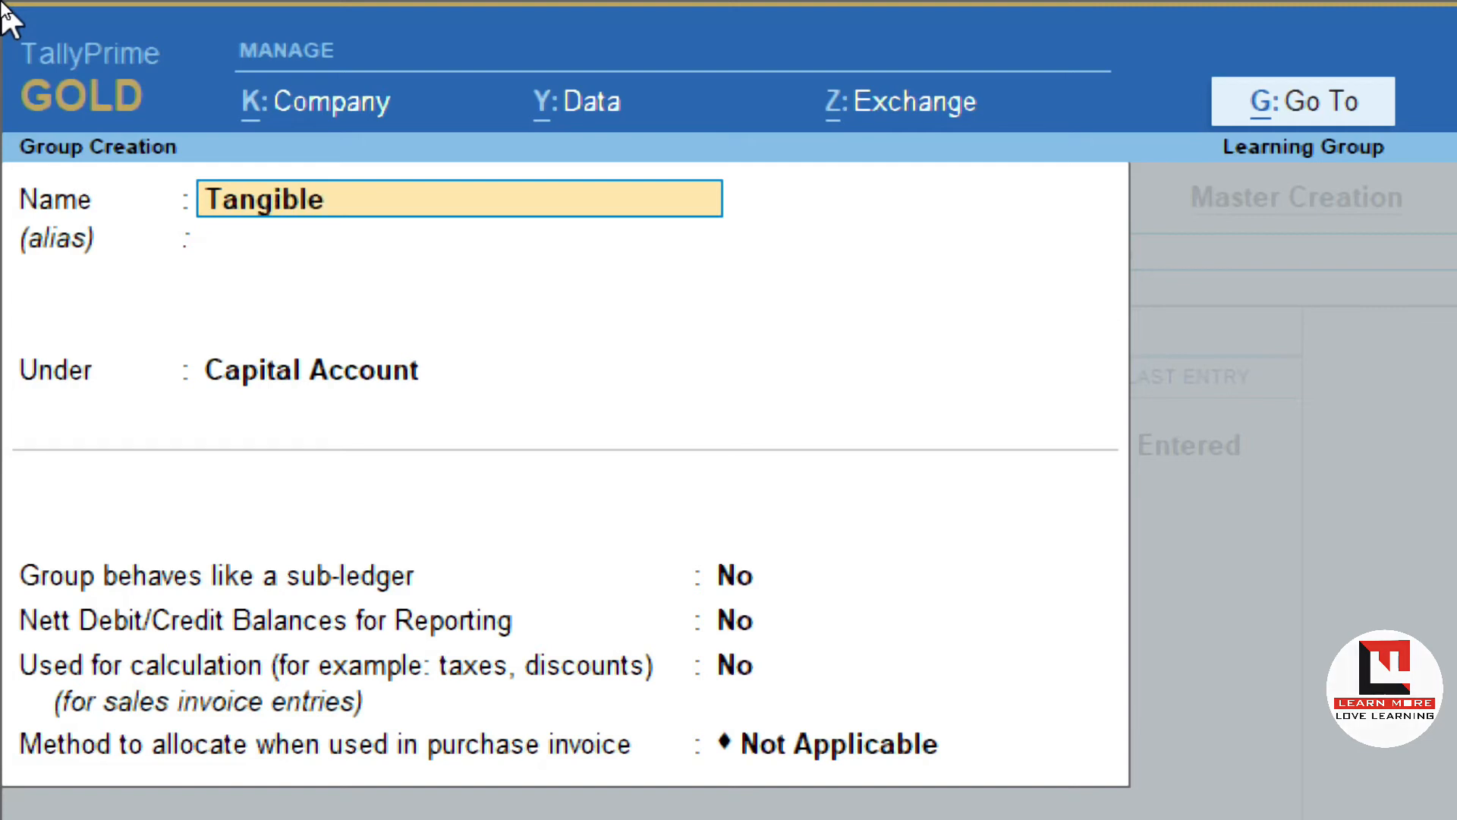
{"action": "type", "text": " assets"}
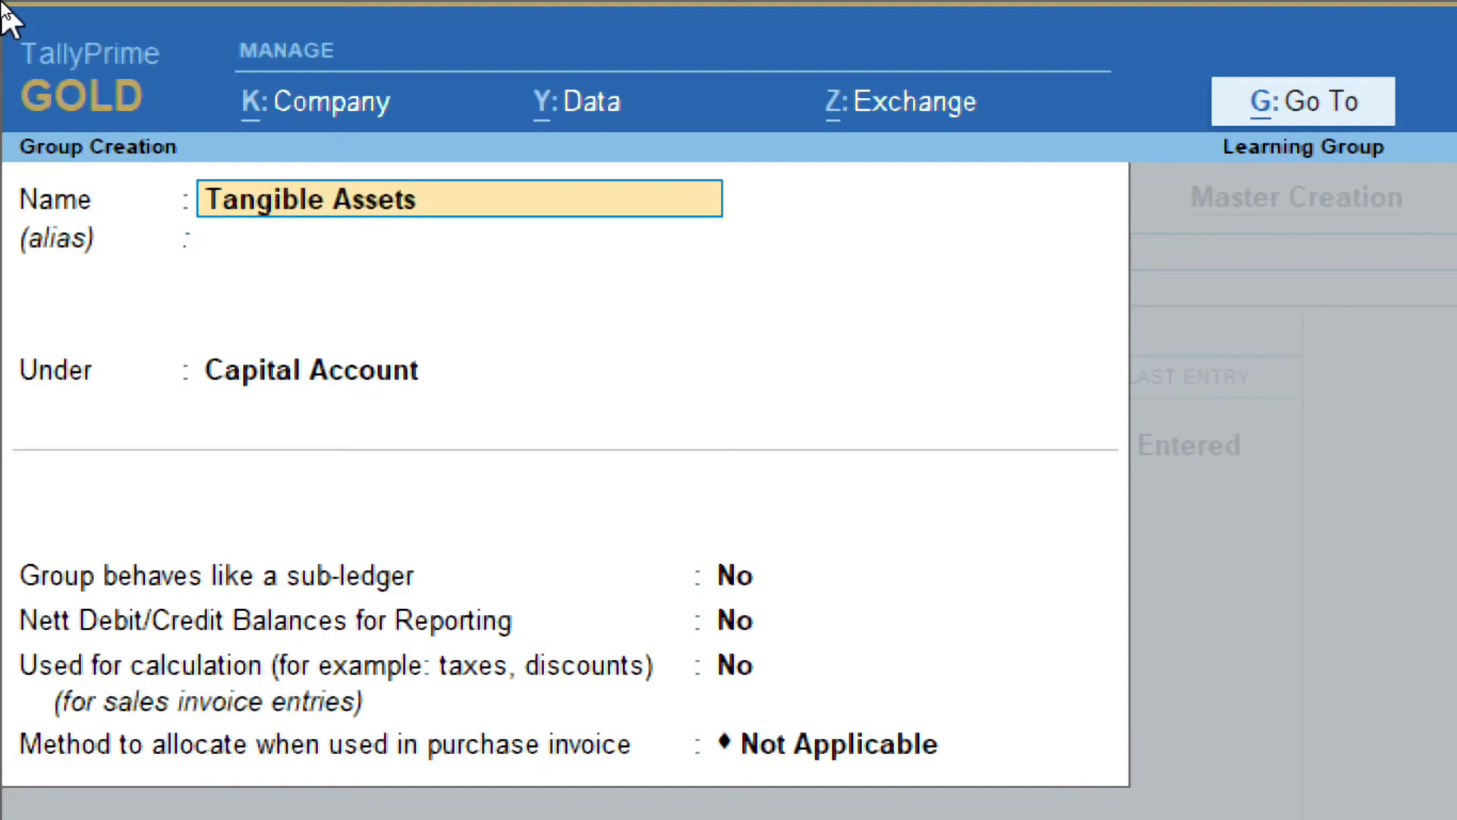
{"action": "key", "text": "Return"}
{"action": "key", "text": "Return"}
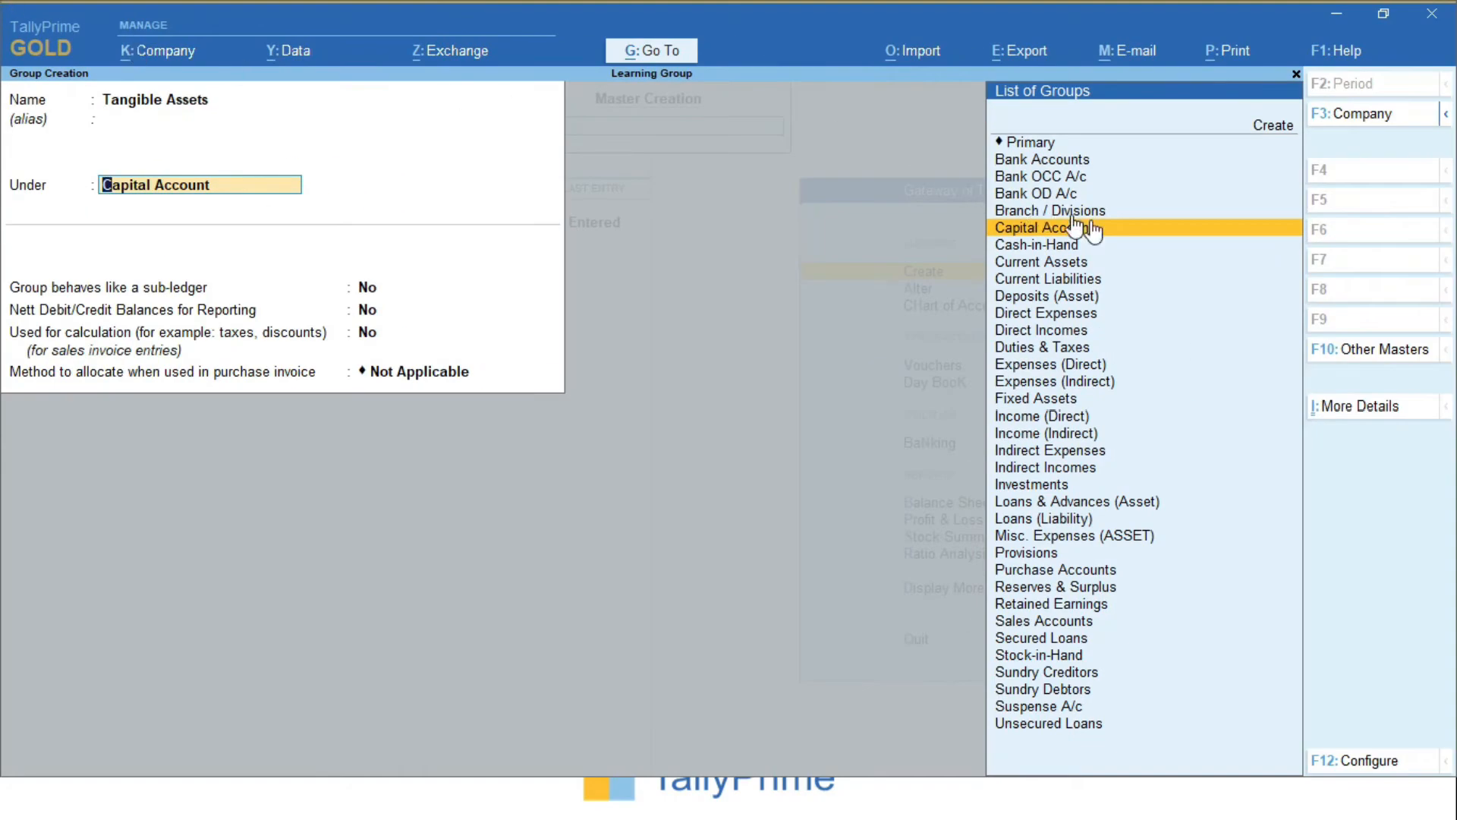
{"action": "left_click", "coordinate": [3, 110]}
{"action": "key", "text": "BackSpace"}
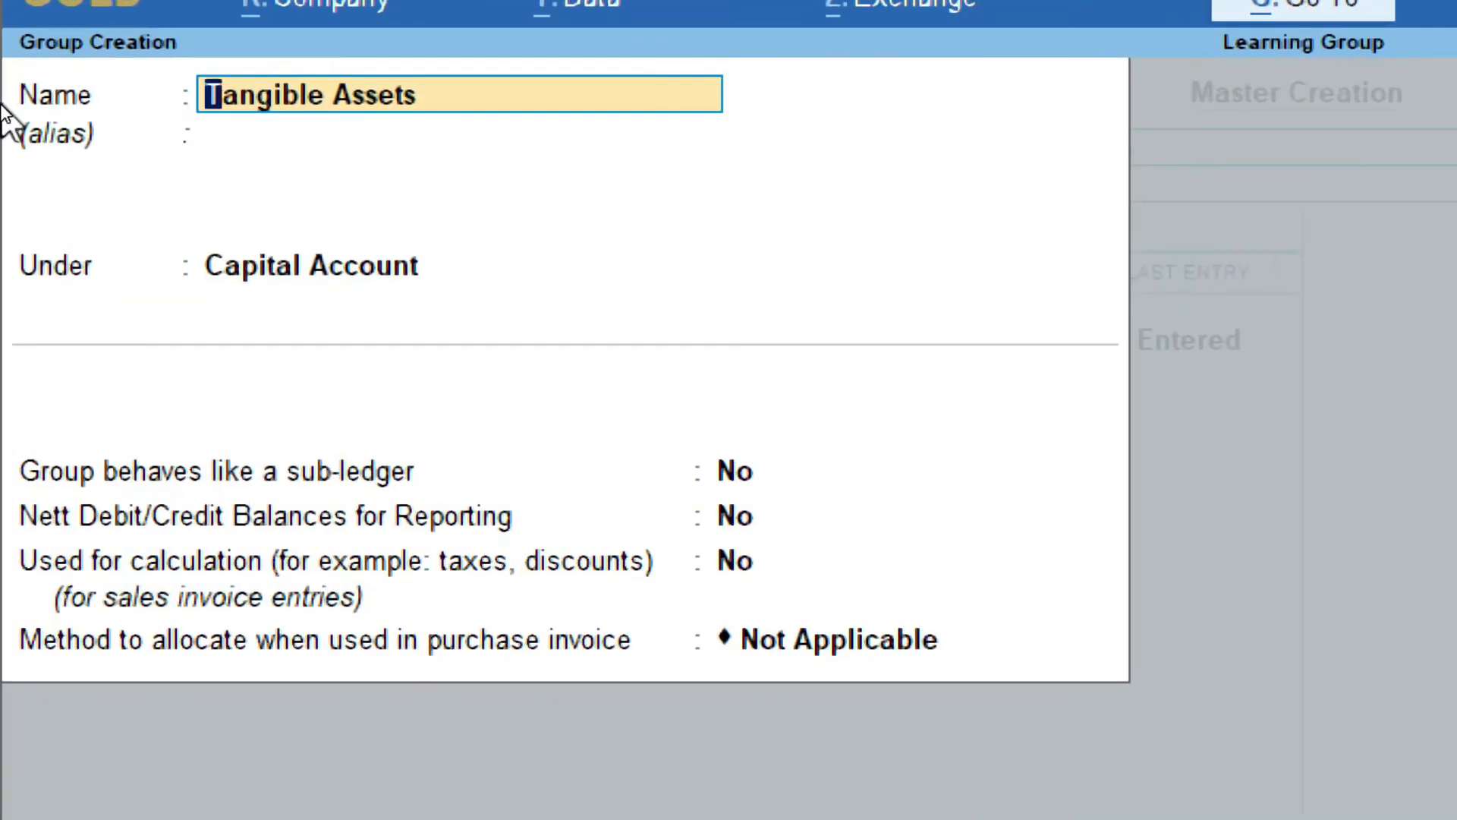
{"action": "key", "text": "Return"}
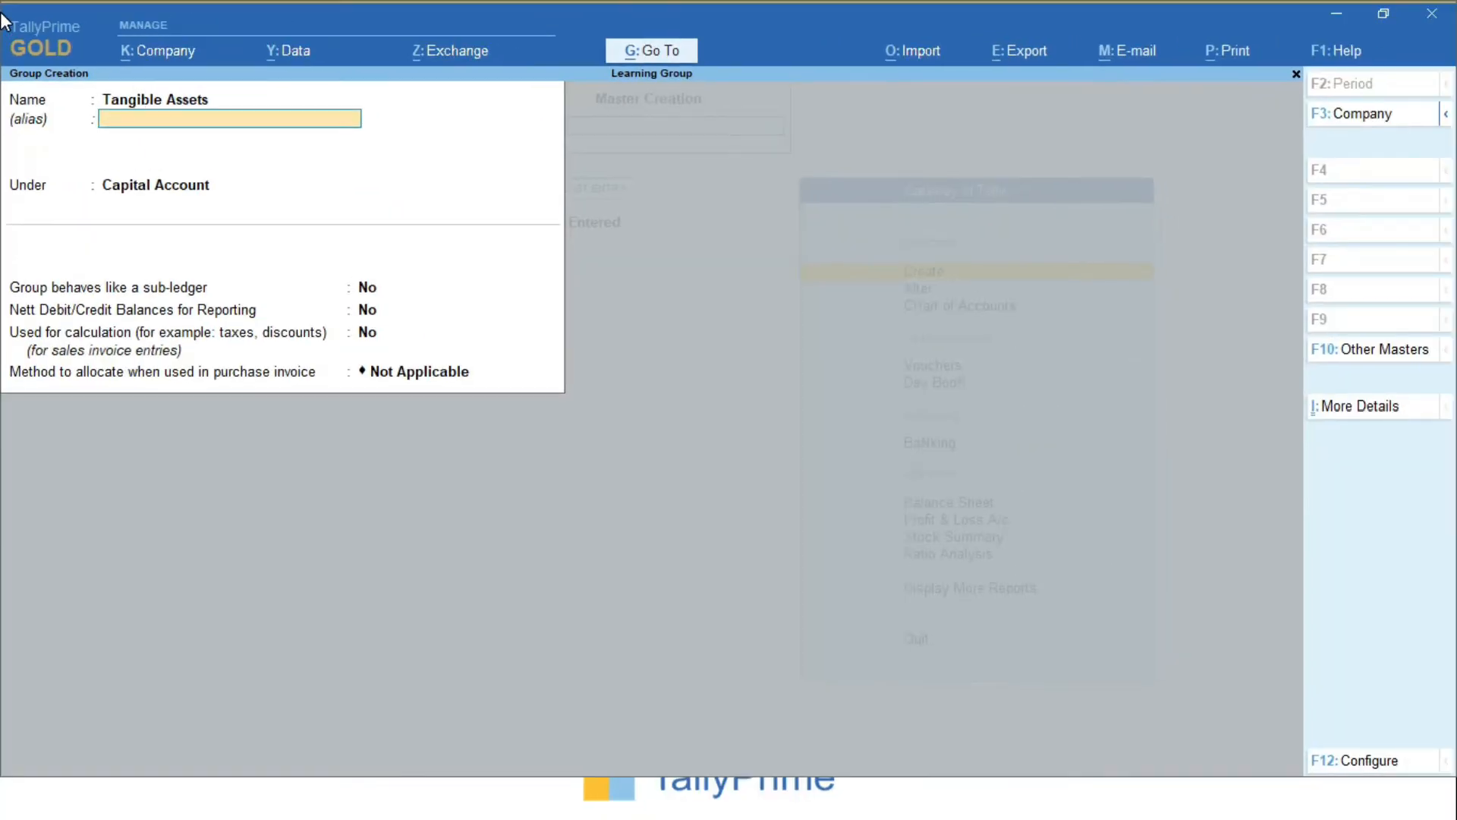
{"action": "key", "text": "Return"}
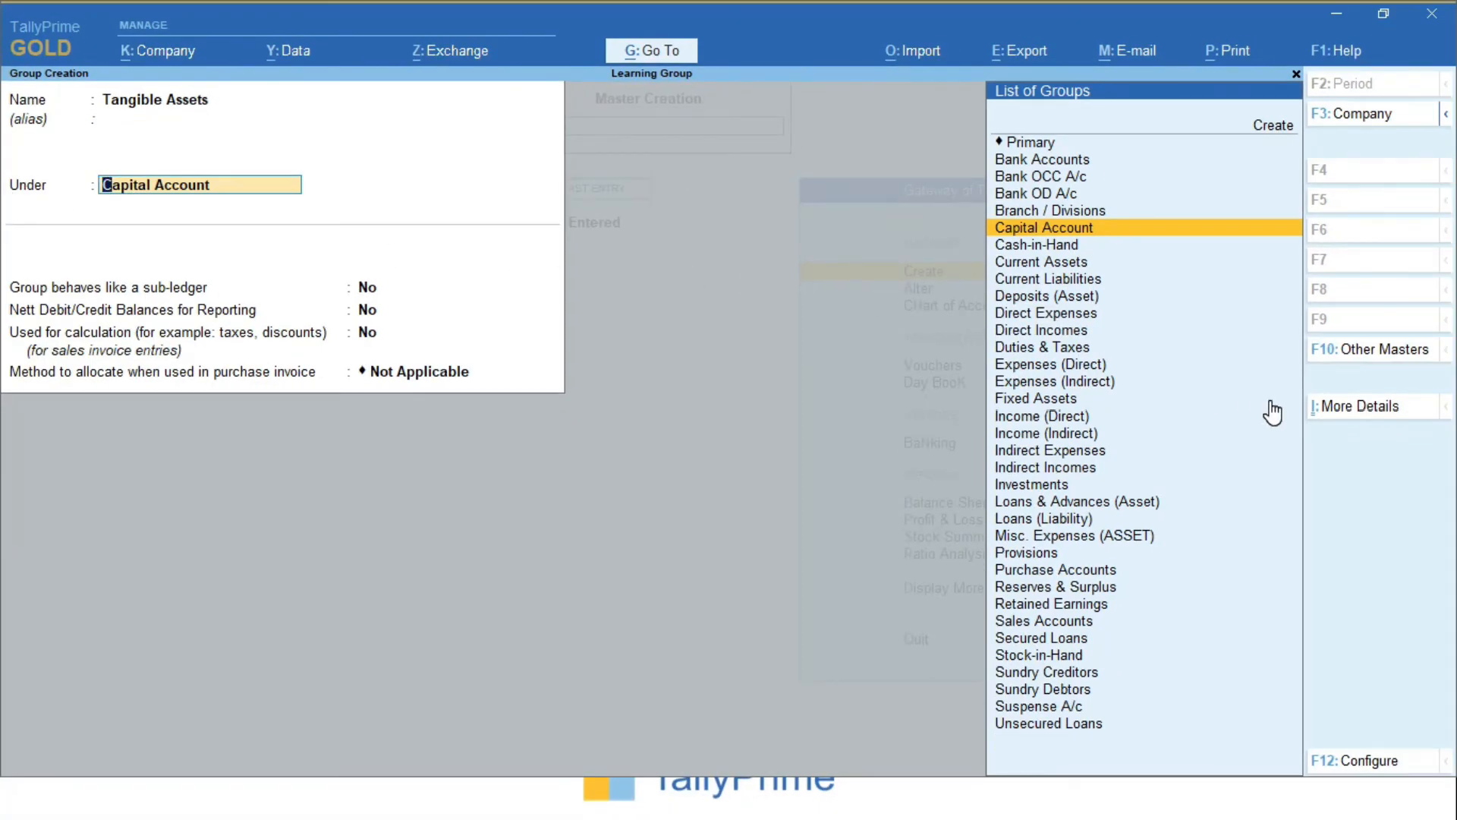
- Place the Tangible Assets group under Fixed Assets and save it with the remaining default options
{"action": "key", "text": "Down"}
{"action": "key", "text": "Down"}
{"action": "key", "text": "Down"}
{"action": "key", "text": "Down"}
{"action": "key", "text": "Down"}
{"action": "key", "text": "Down"}
{"action": "key", "text": "Down"}
{"action": "key", "text": "Down"}
{"action": "key", "text": "Down"}
{"action": "key", "text": "Down"}
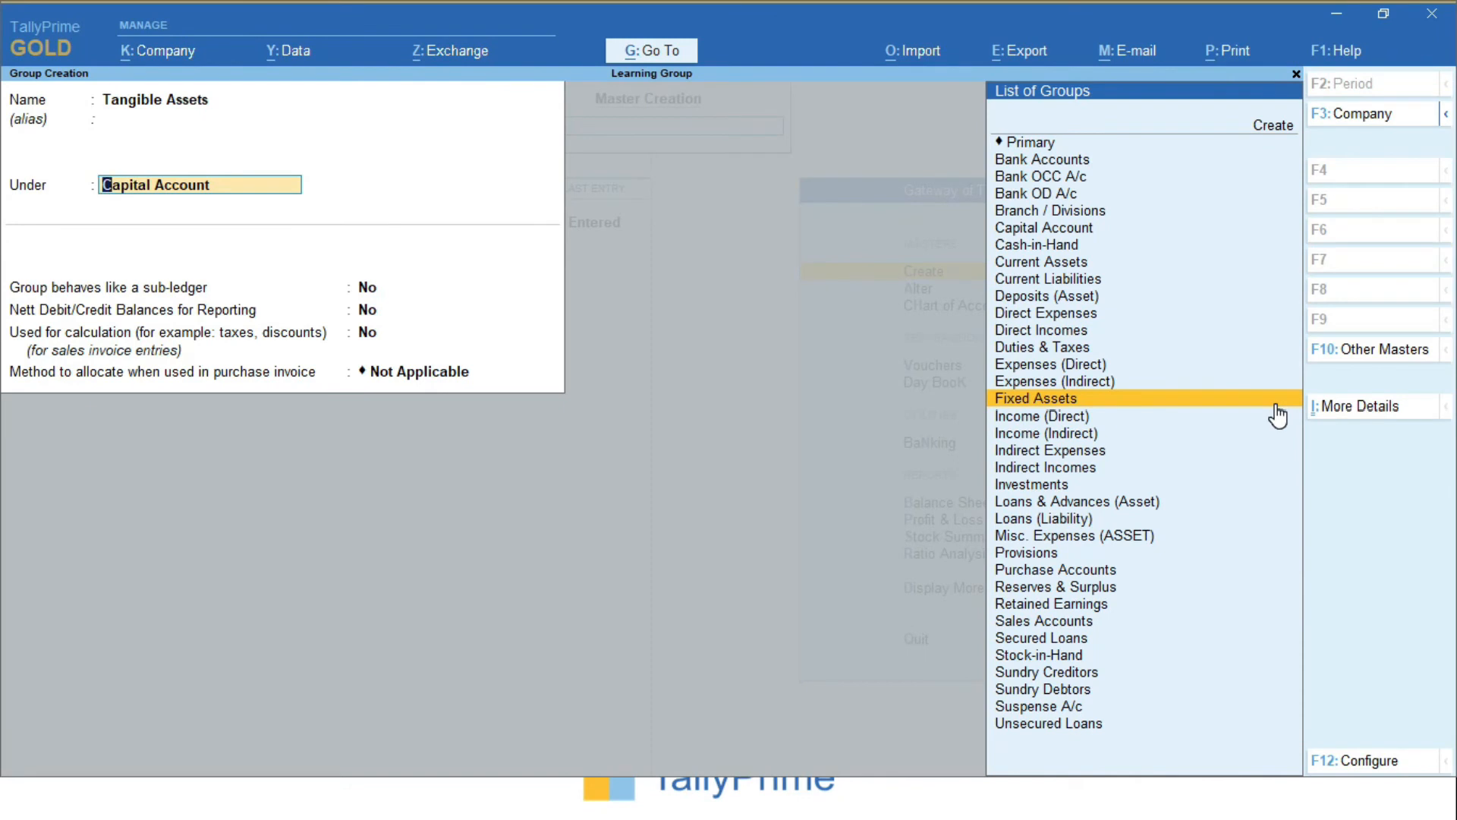
{"action": "left_click", "coordinate": [1276, 410]}
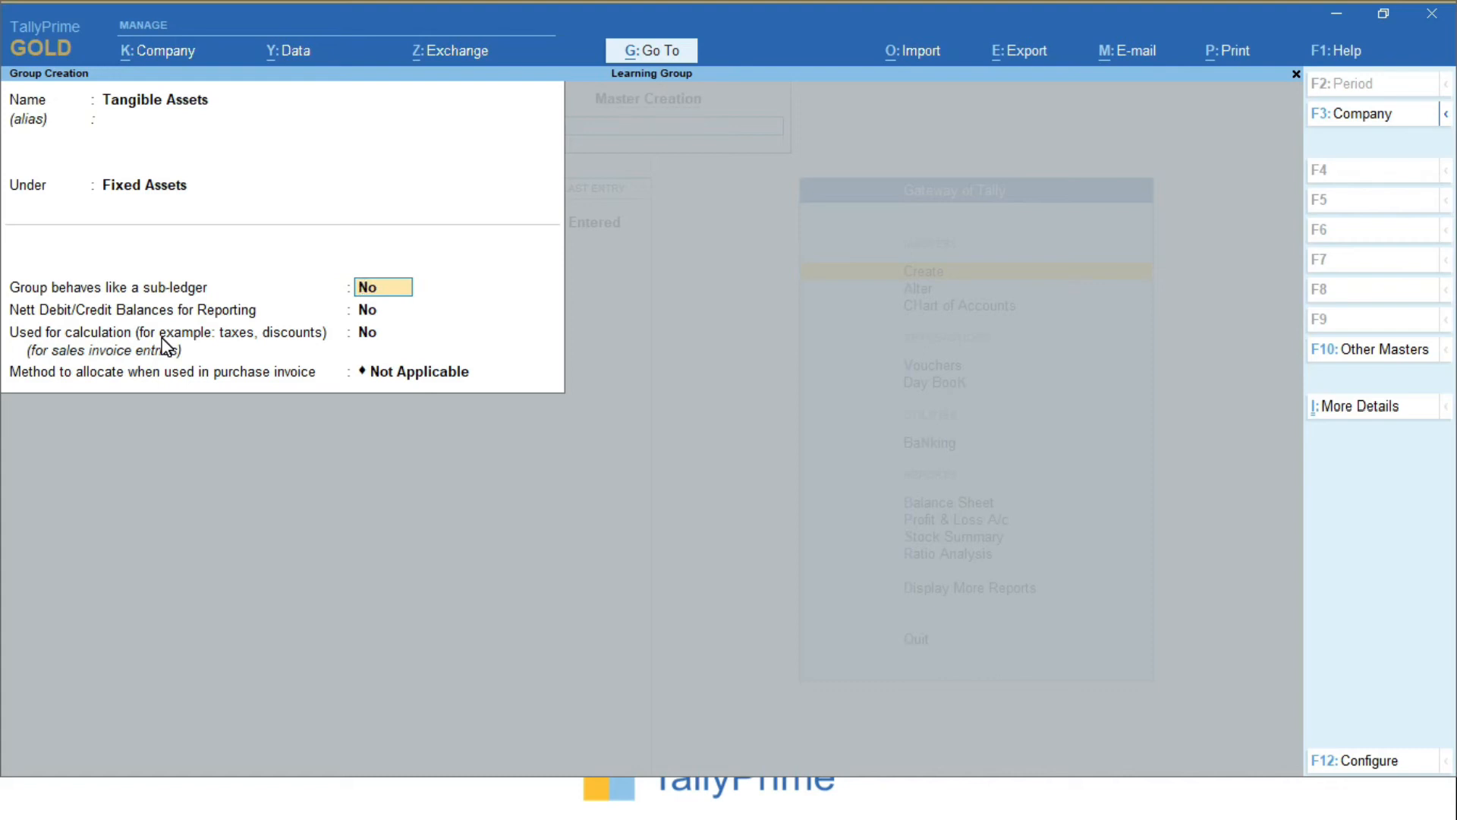
{"action": "key", "text": "ctrl"}
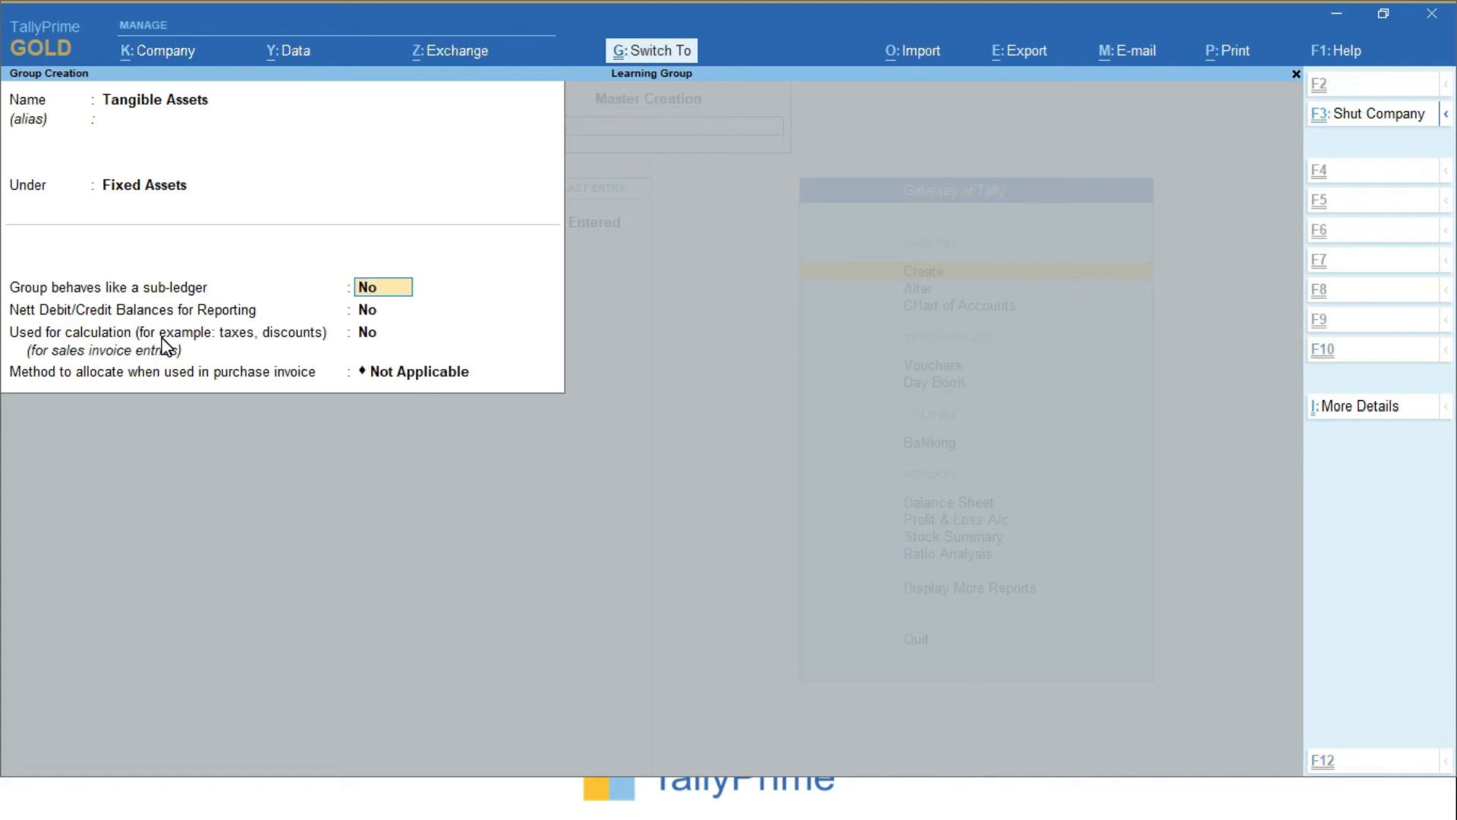
{"action": "key", "text": "ctrl+a"}
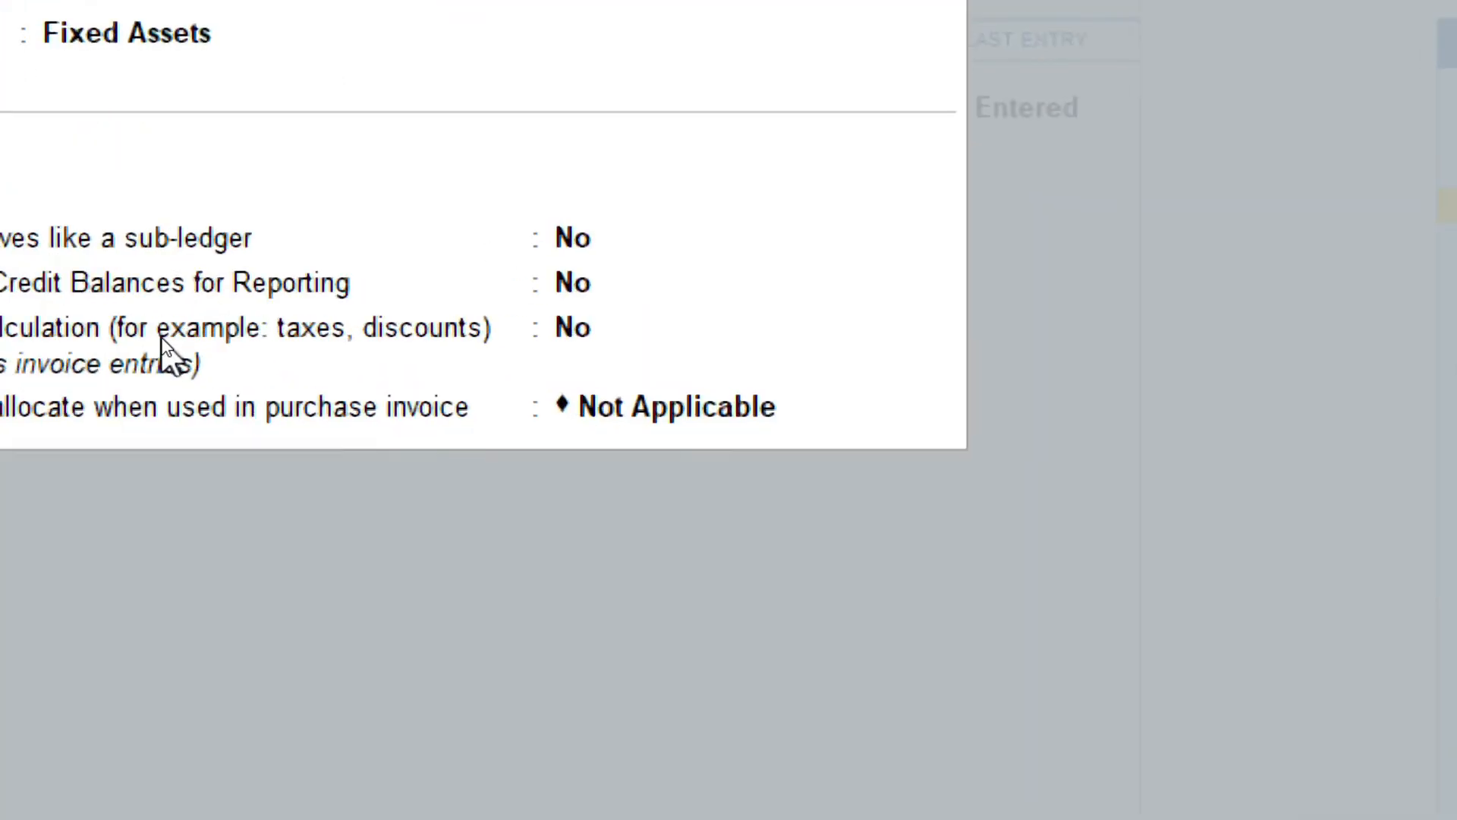
- Create a second group named Intangible Assets under Fixed Assets, keep the default options and accept it
{"action": "key", "text": "super"}
{"action": "left_click", "coordinate": [1, 10]}
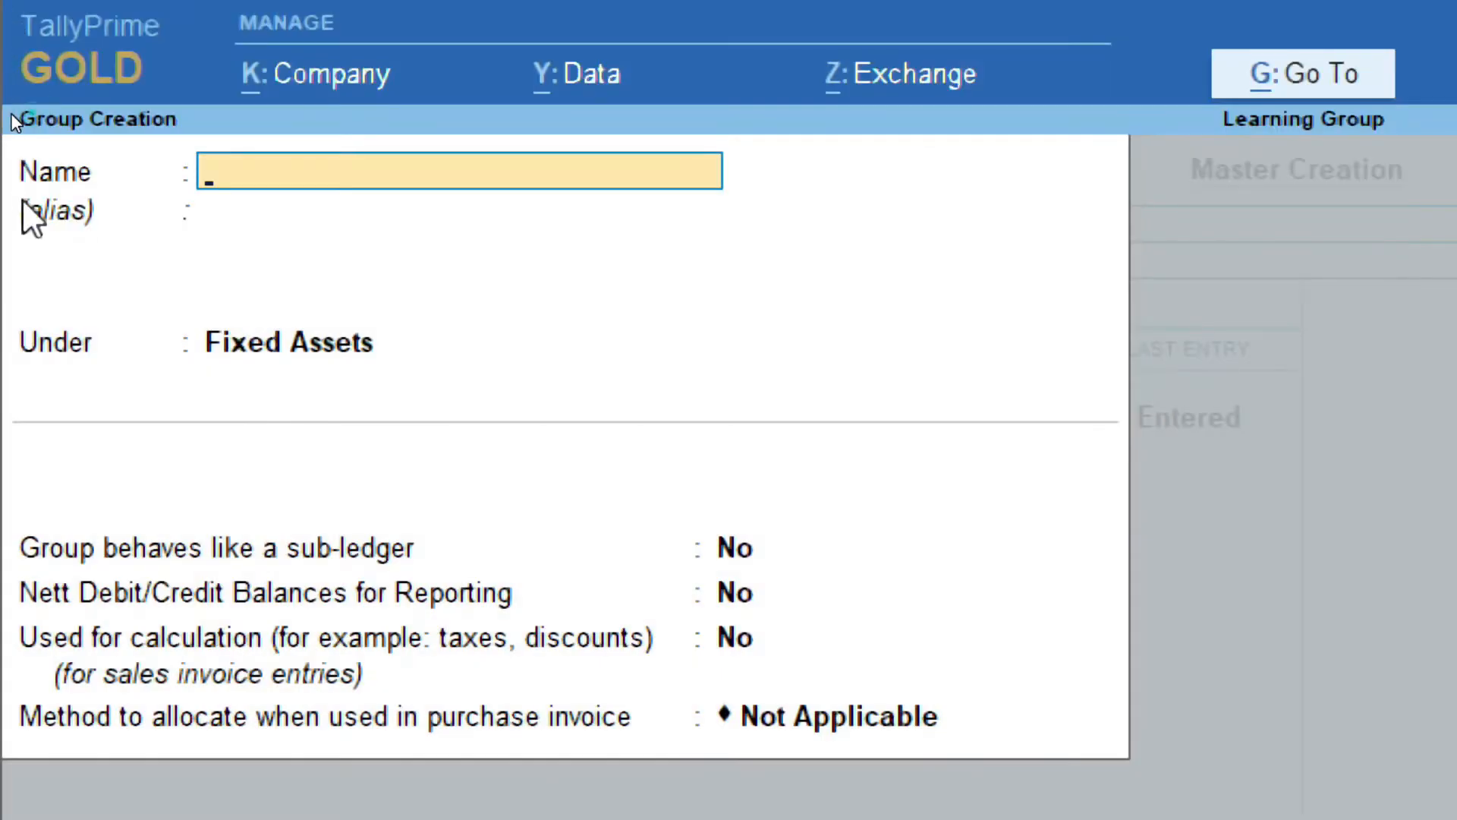
{"action": "type", "text": "Intangible Assets"}
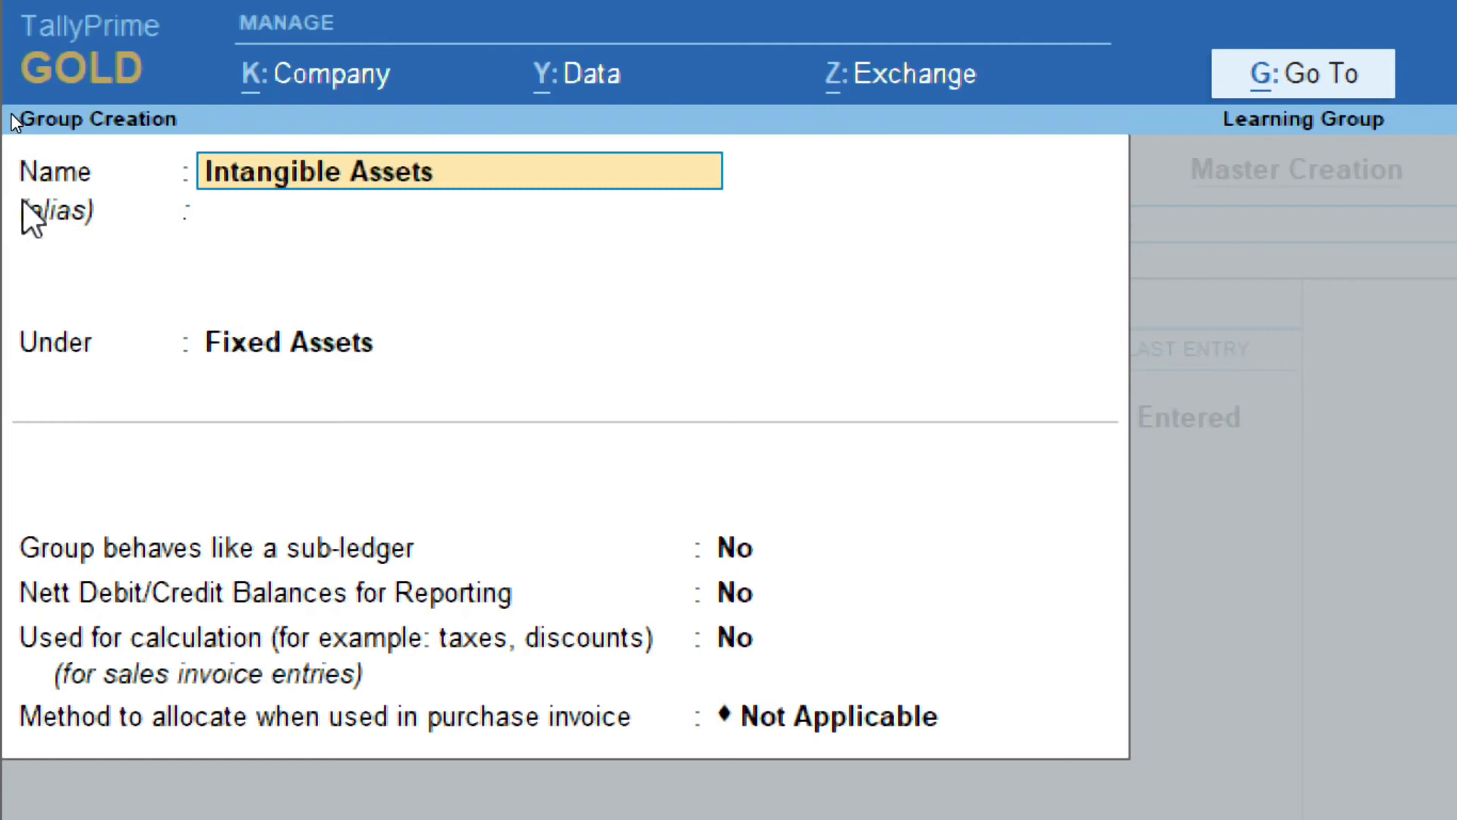
{"action": "key", "text": "Return"}
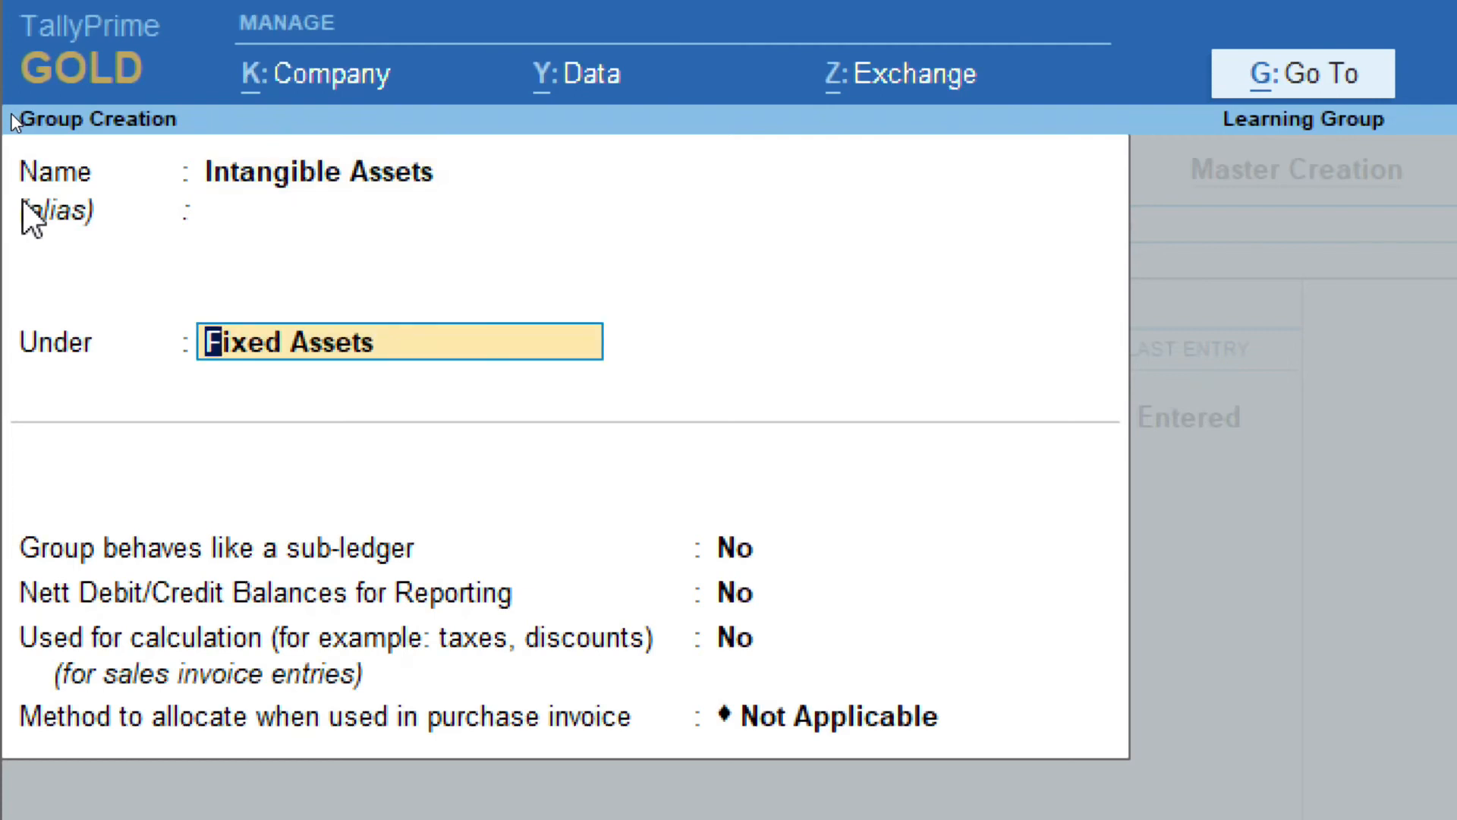
{"action": "key", "text": "Return"}
{"action": "key", "text": "Return"}
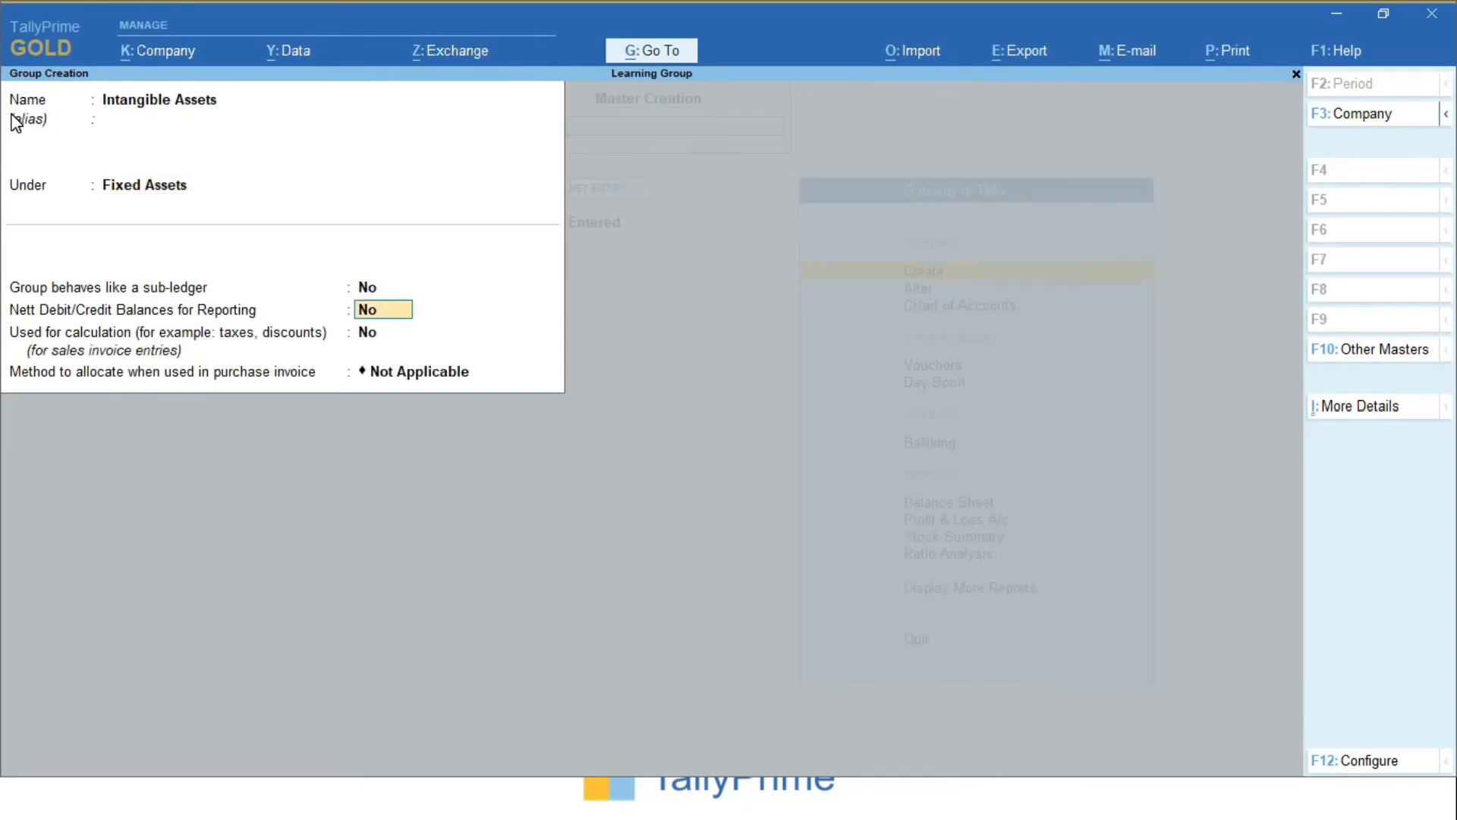
{"action": "key", "text": "Return"}
{"action": "key", "text": "Return"}
{"action": "key", "text": "Return"}
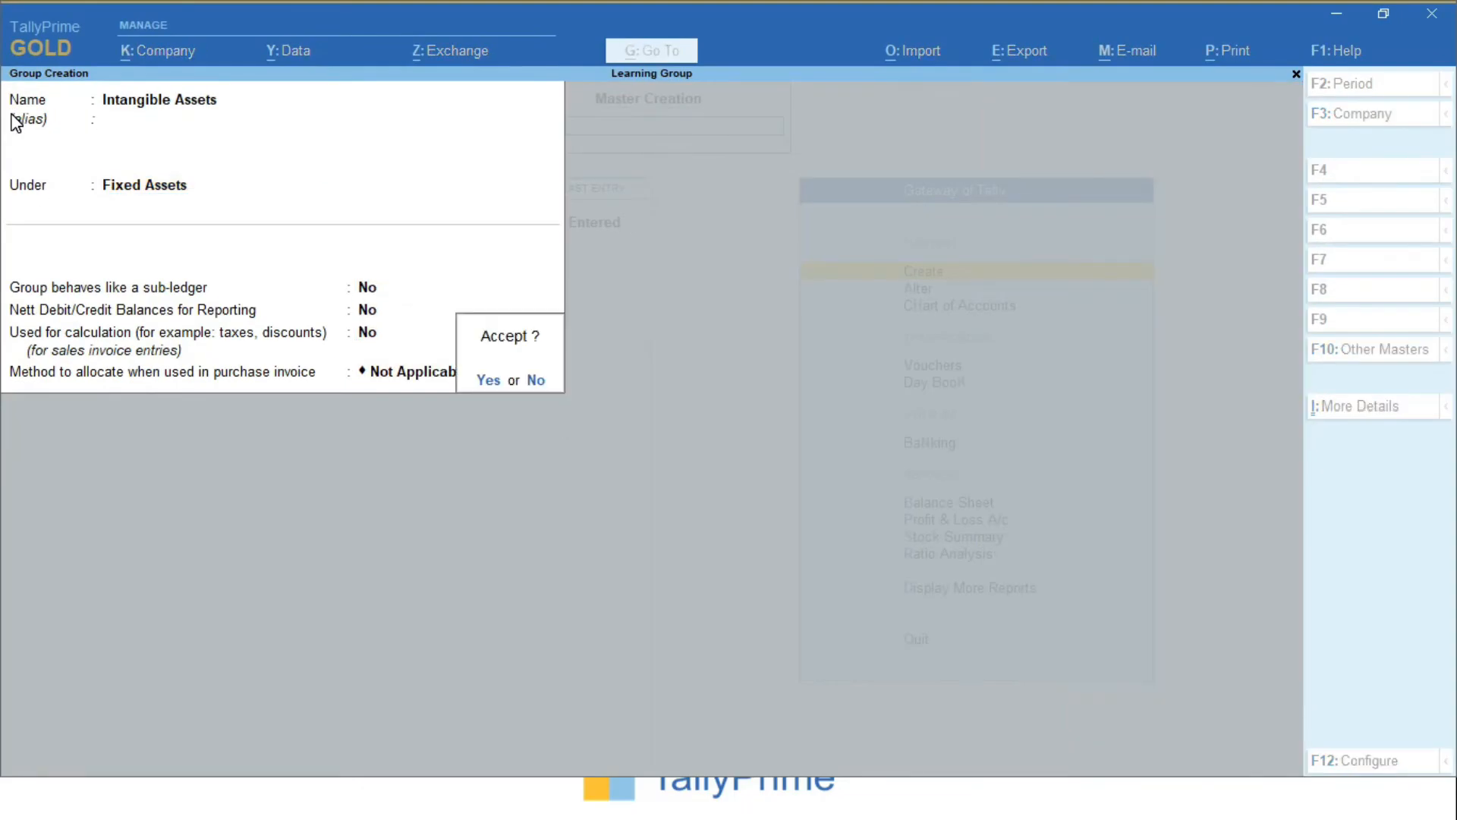
{"action": "key", "text": "Return"}
{"action": "key", "text": "Escape"}
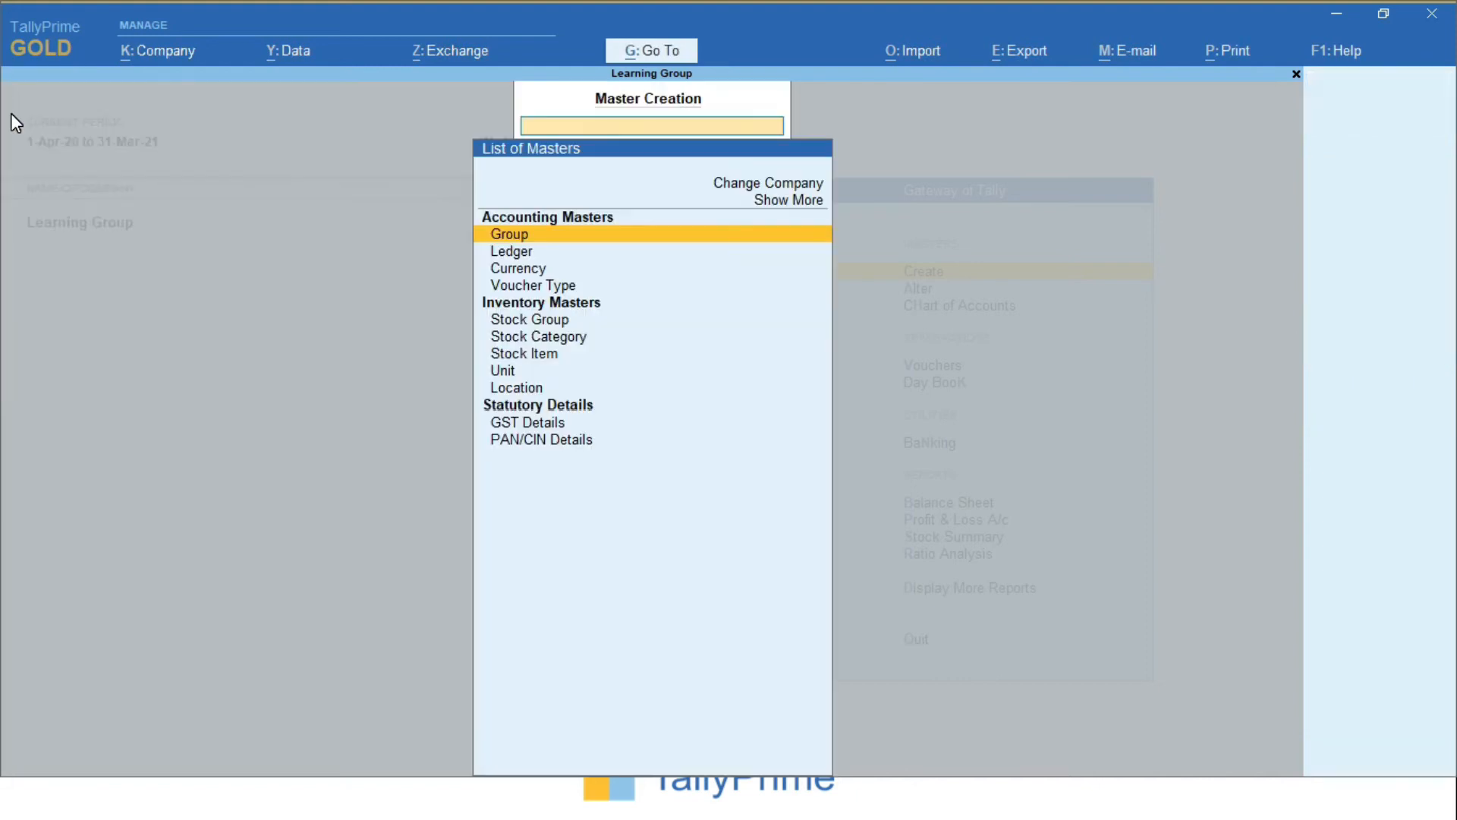
- Open the list of groups for alteration to check the newly created groups
{"action": "key", "text": "Escape"}
{"action": "key", "text": "Down"}
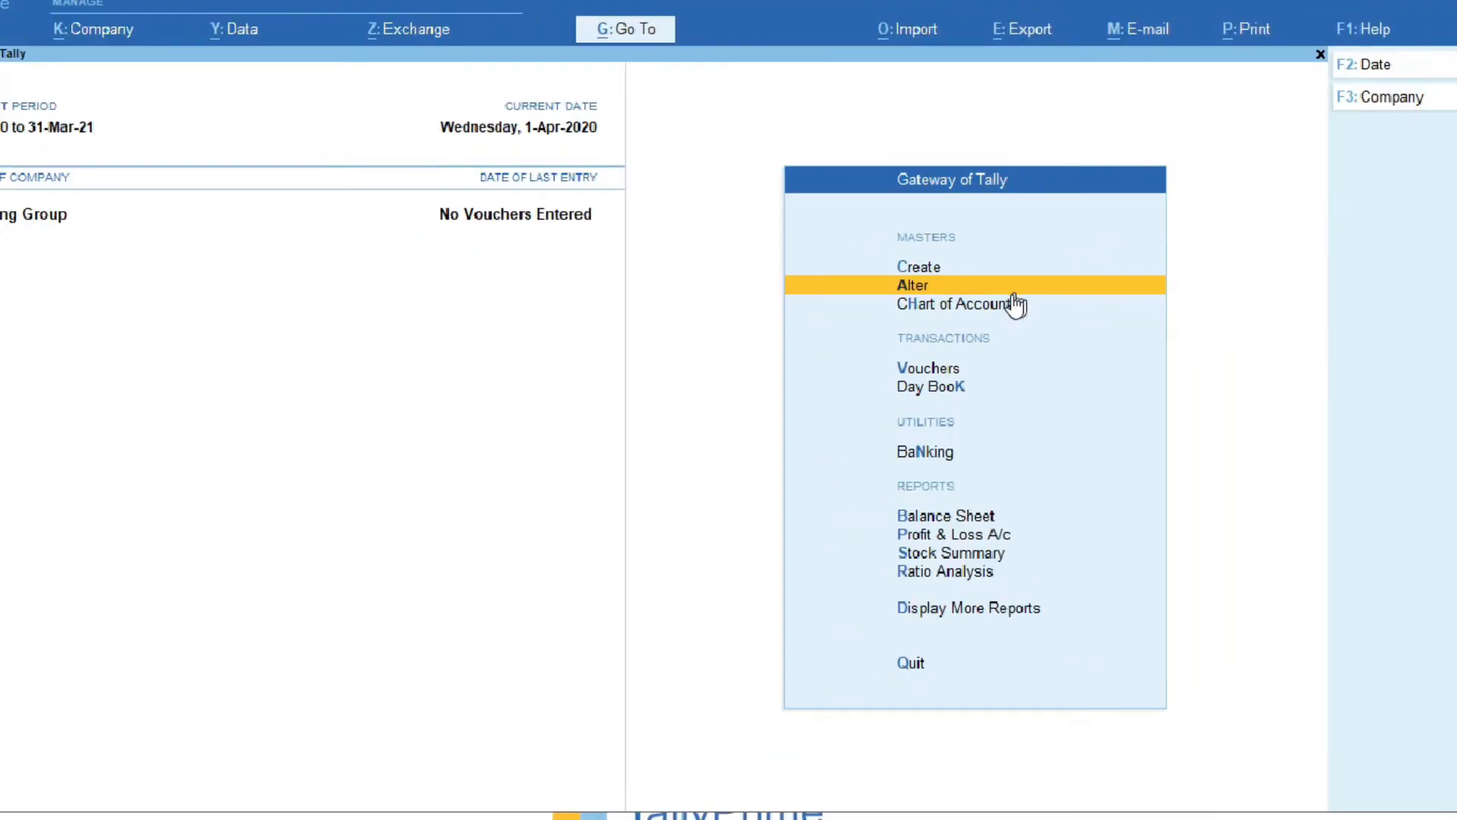
{"action": "key", "text": "Return"}
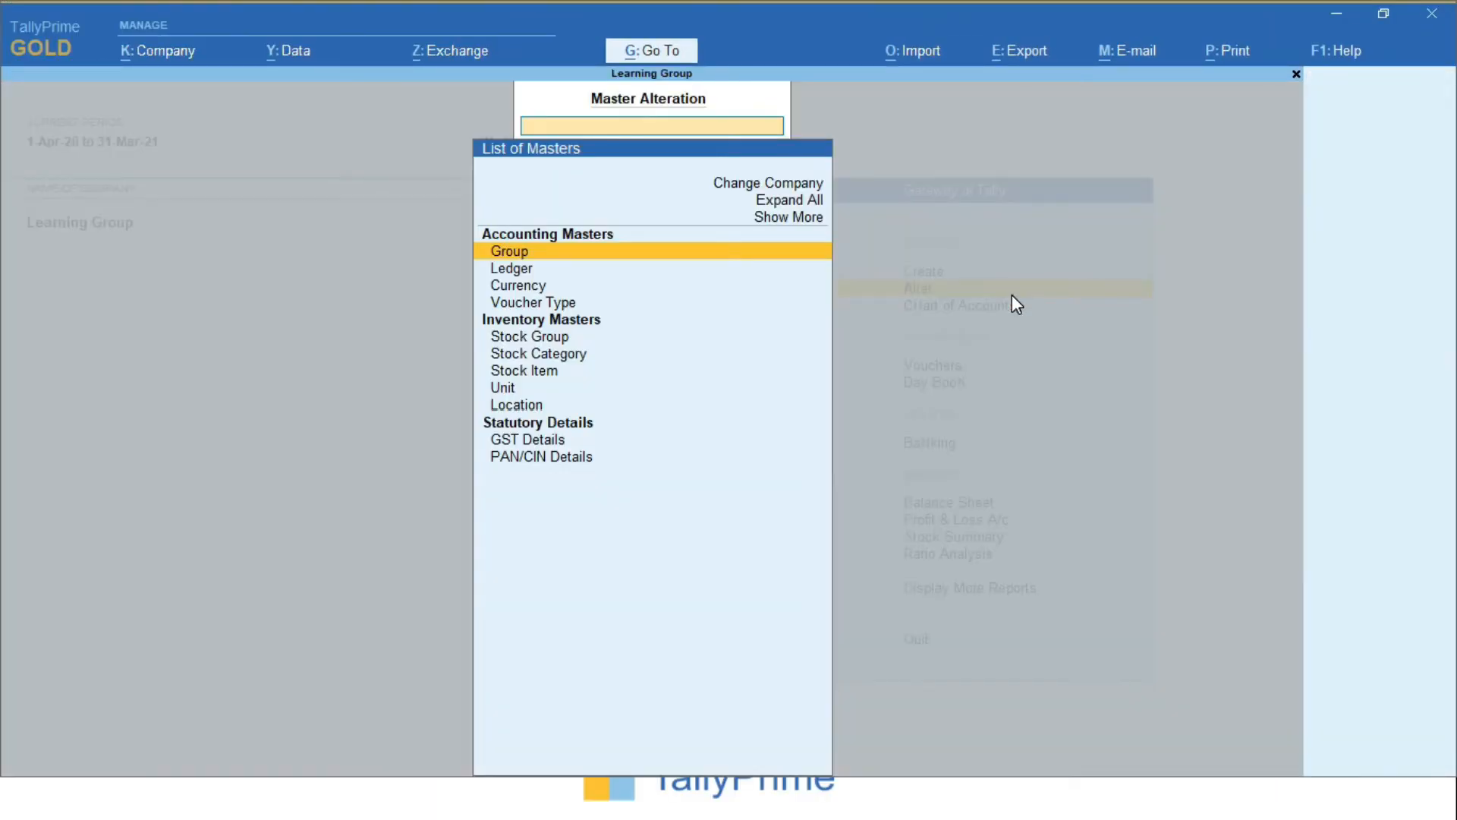
{"action": "key", "text": "Return"}
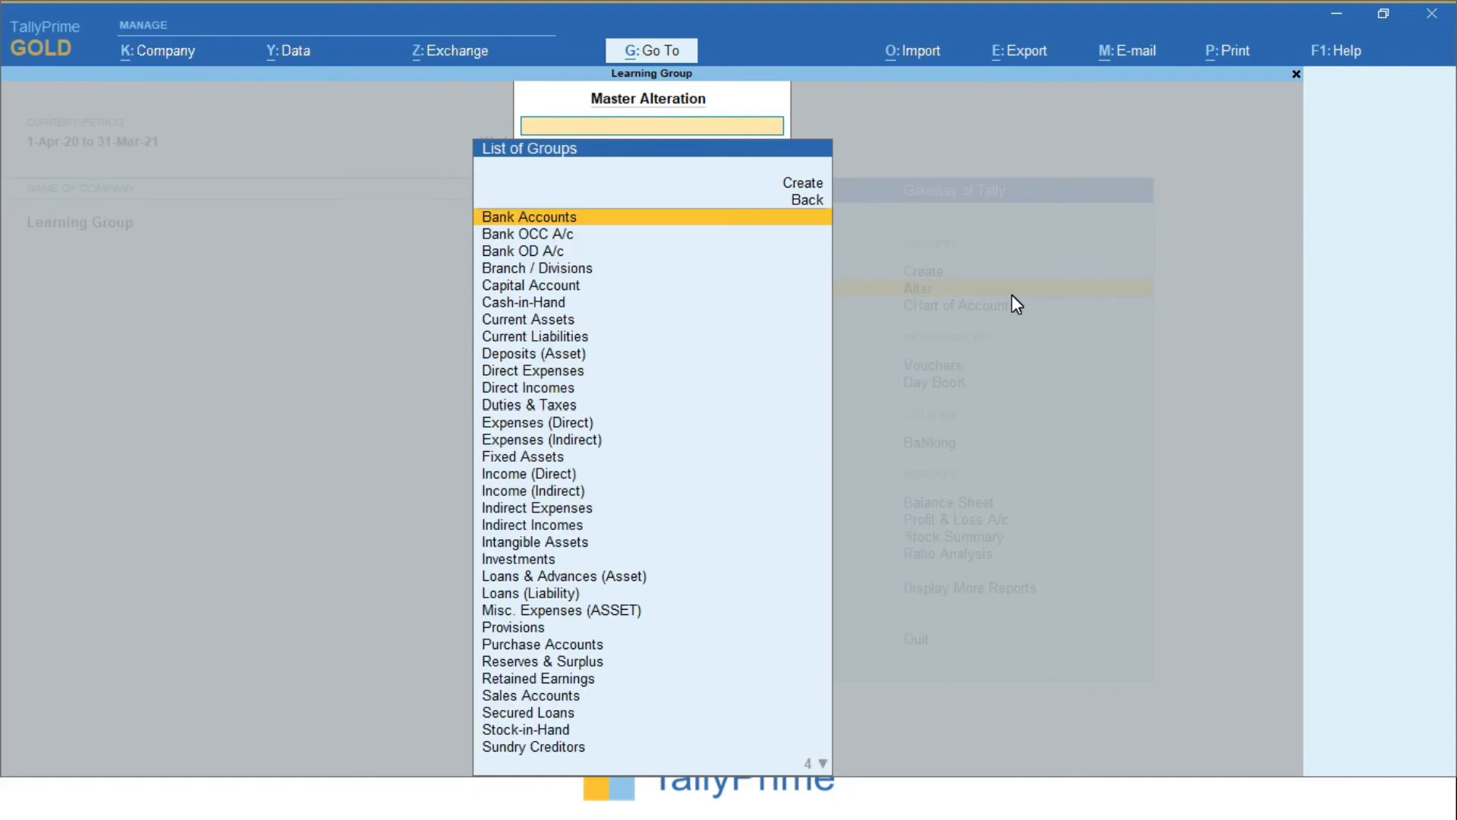
- Find the Intangible Assets group in the list of groups and open it for alteration
{"action": "type", "text": "i"}
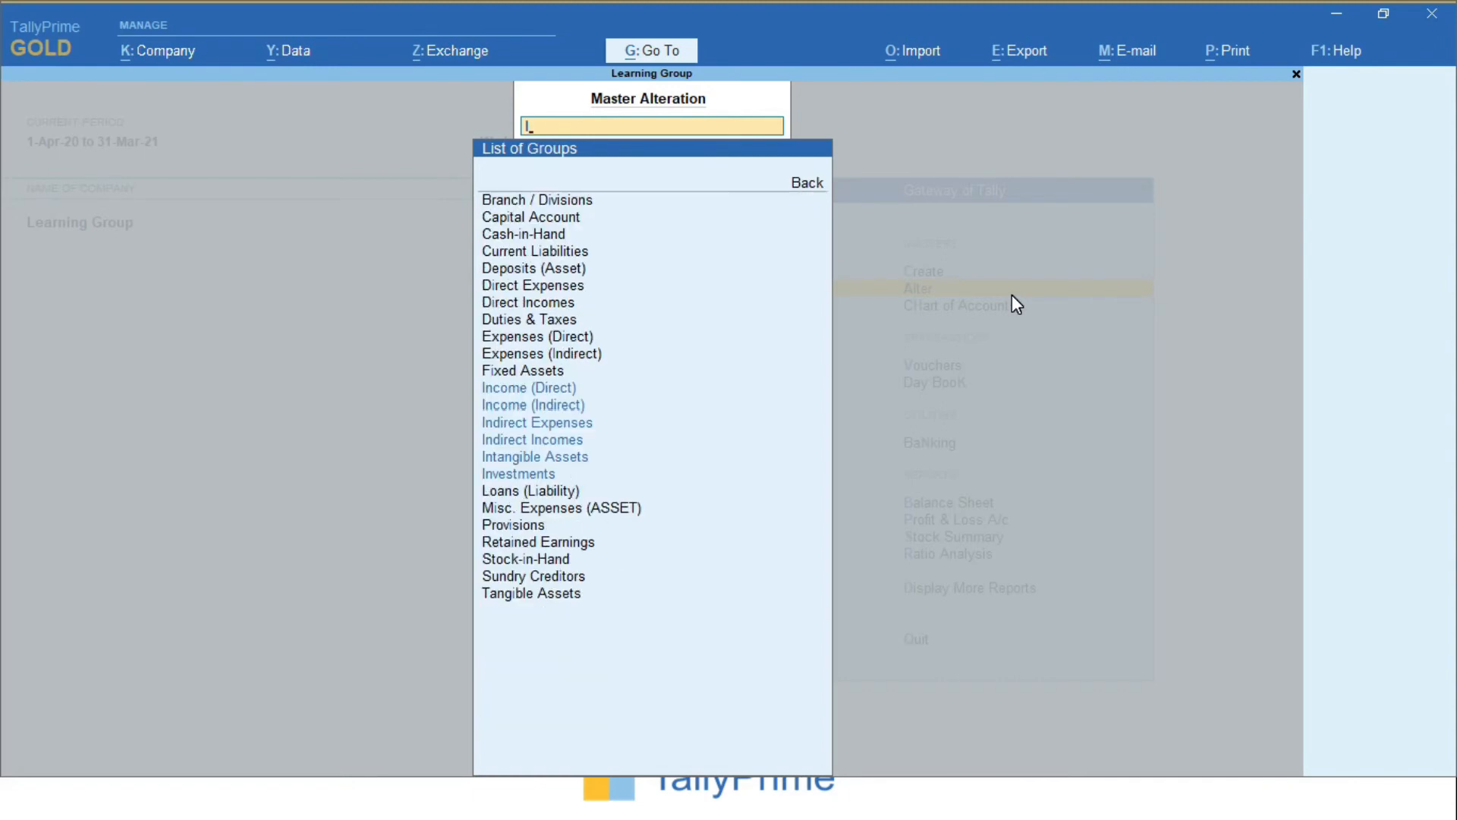
{"action": "type", "text": "n"}
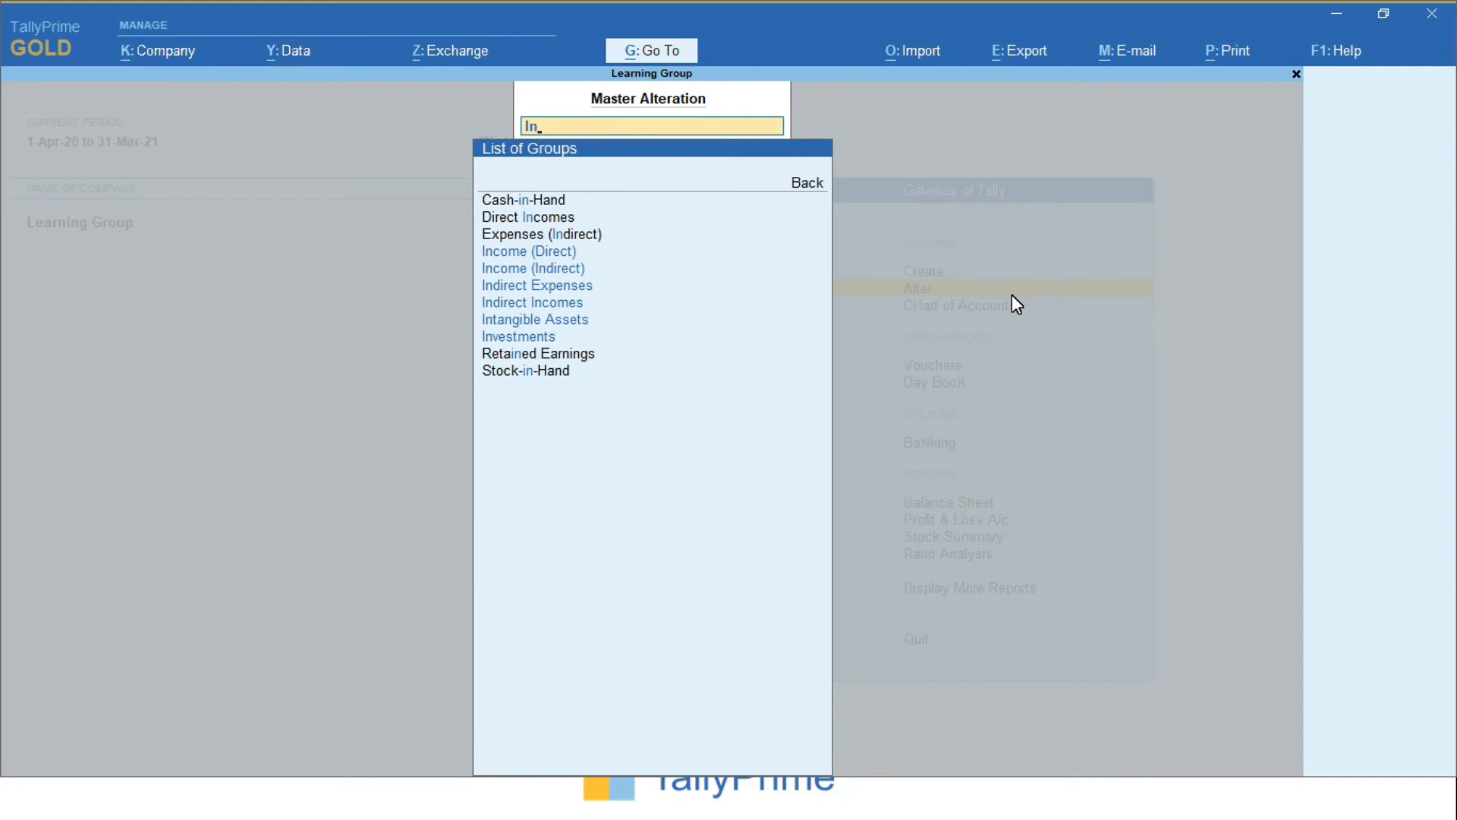
{"action": "key", "text": "Down"}
{"action": "key", "text": "Down"}
{"action": "key", "text": "Down"}
{"action": "key", "text": "Down"}
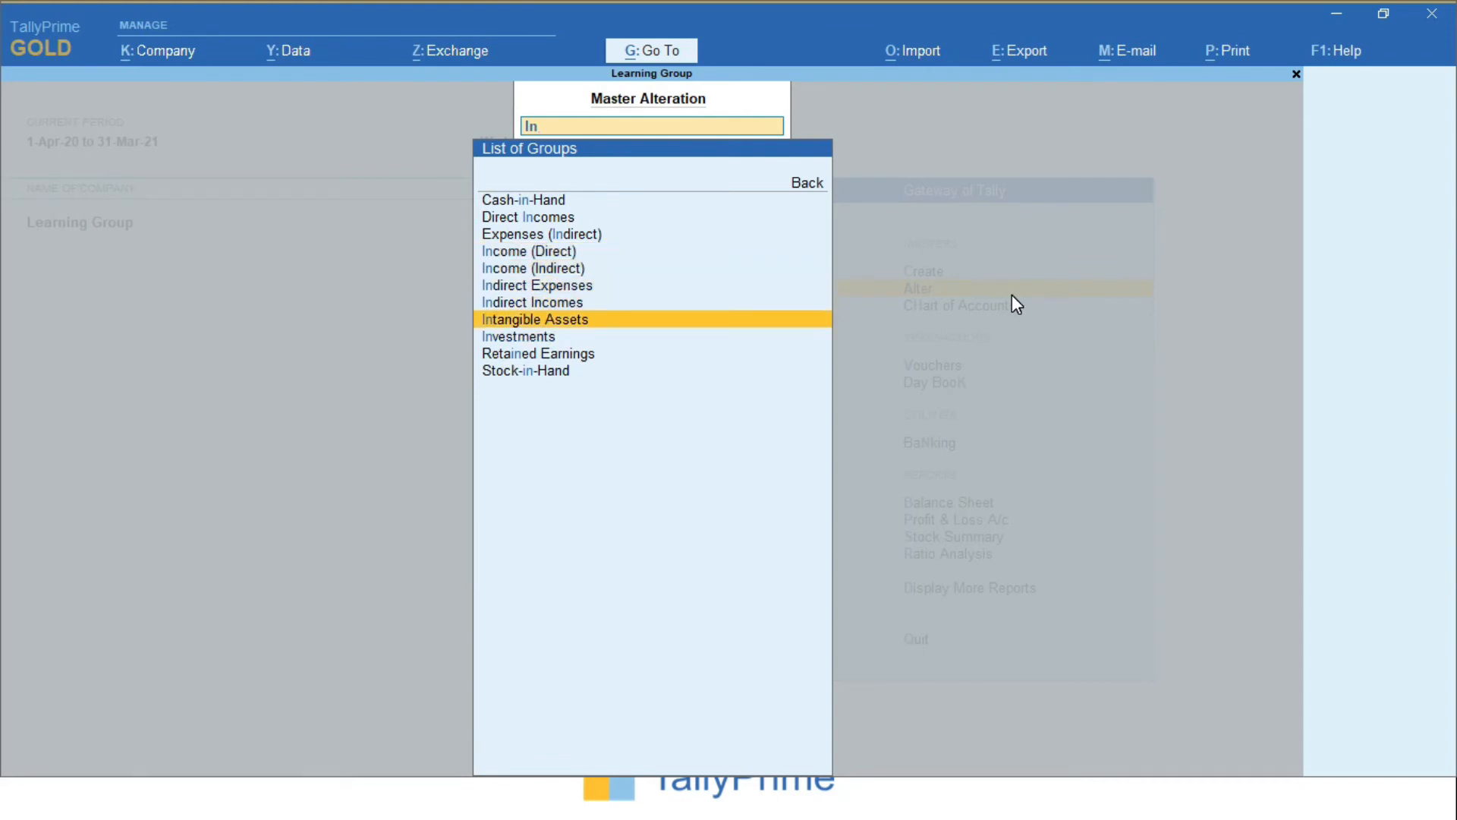
{"action": "key", "text": "Return"}
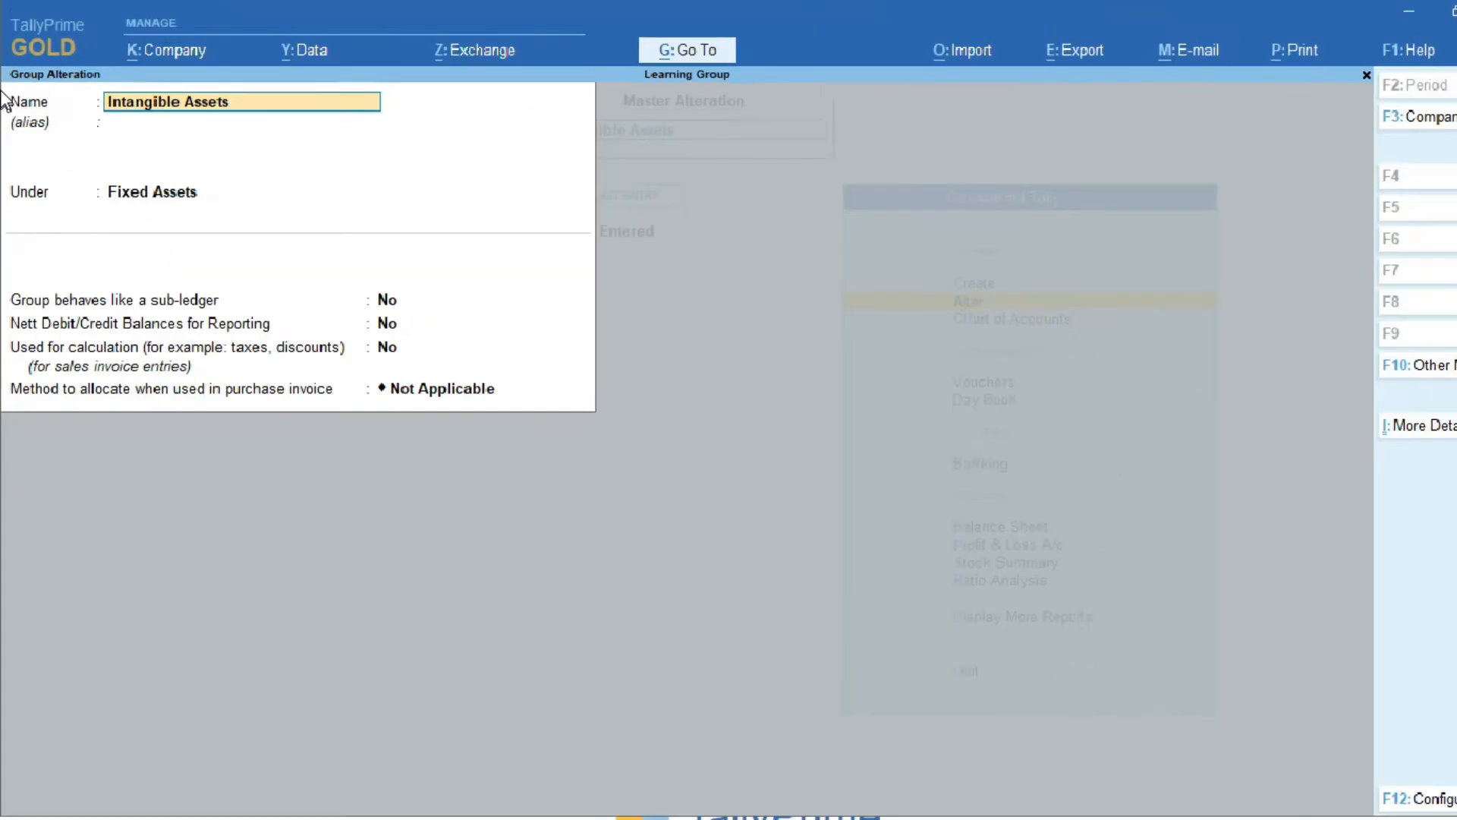
- Bring up the delete confirmation for the Intangible Assets group, decline it, and quit the alteration back to the Gateway of Tally
{"action": "key", "text": "alt+d"}
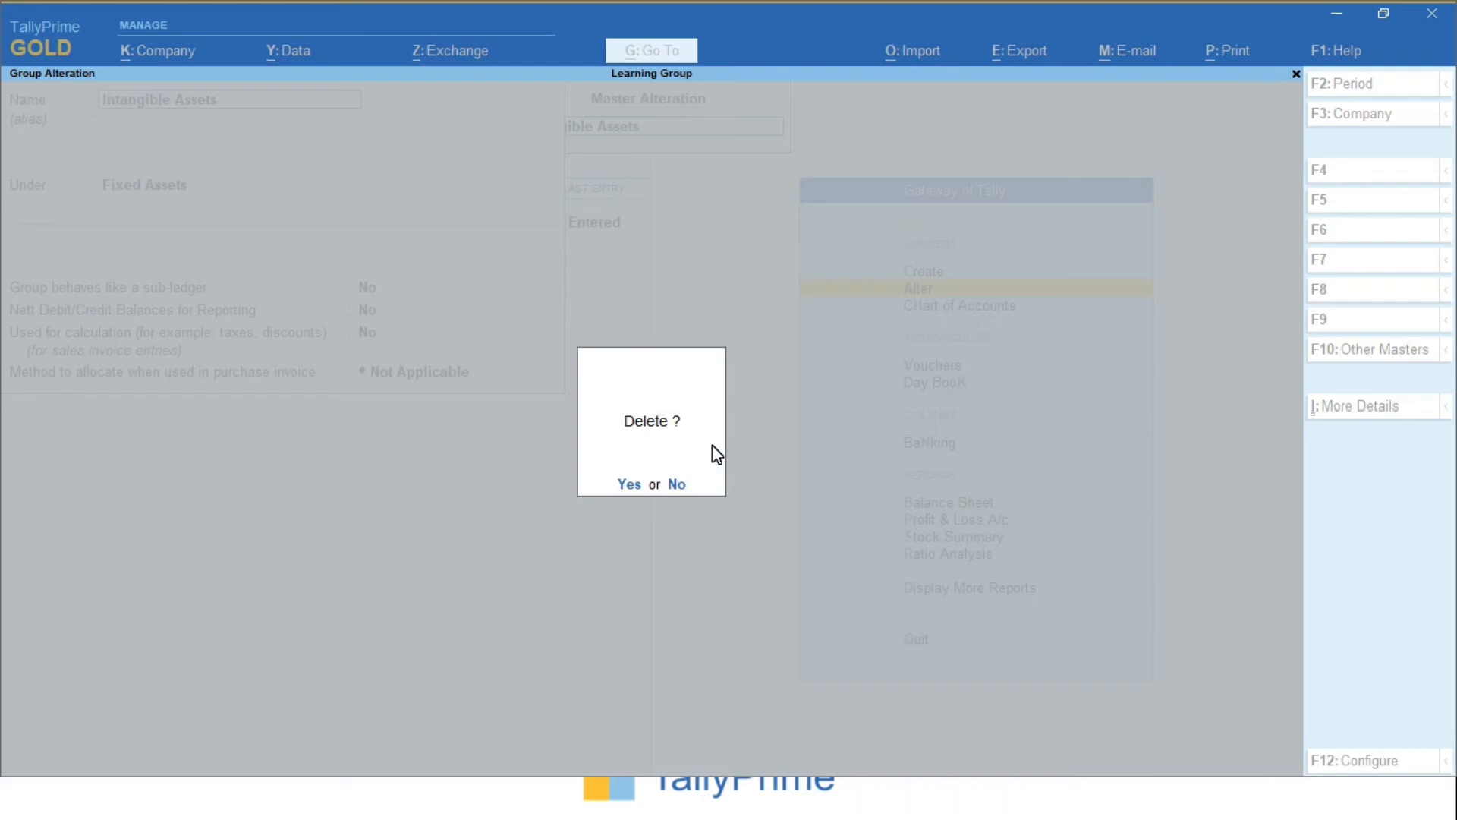
{"action": "key", "text": "n"}
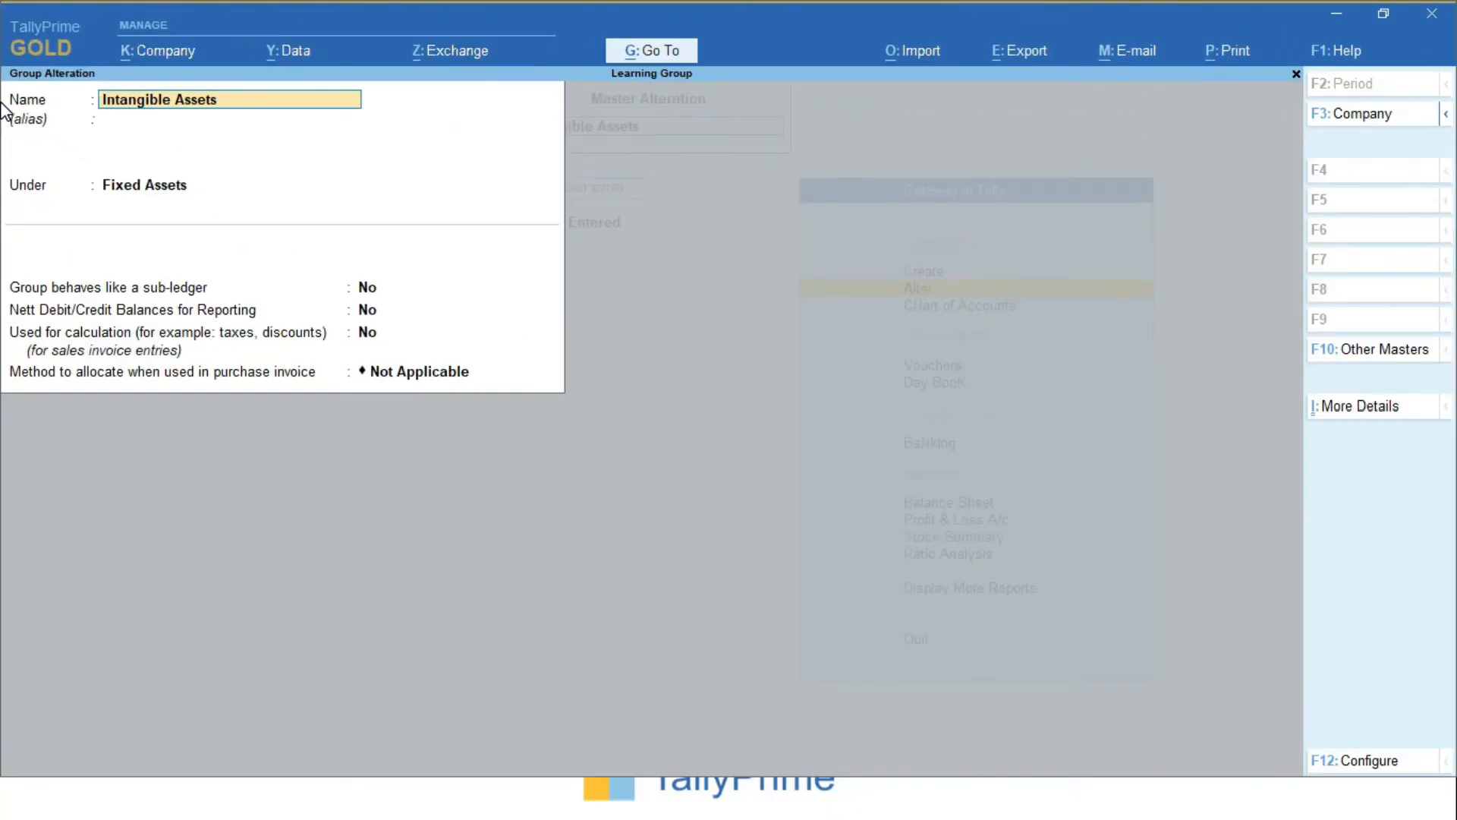
{"action": "key", "text": "alt+d"}
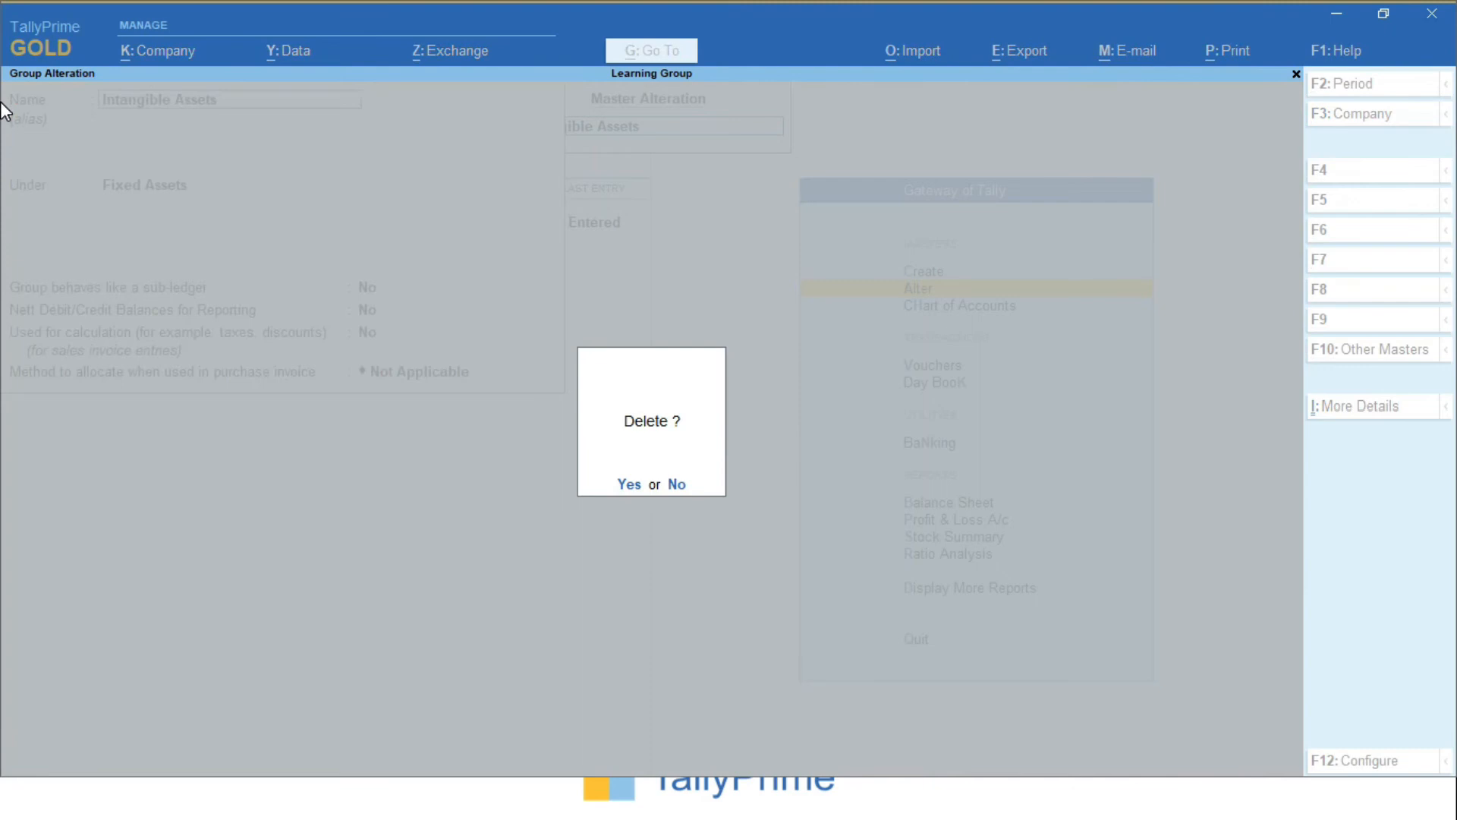
{"action": "key", "text": "Escape"}
{"action": "key", "text": "Escape"}
{"action": "key", "text": "Escape"}
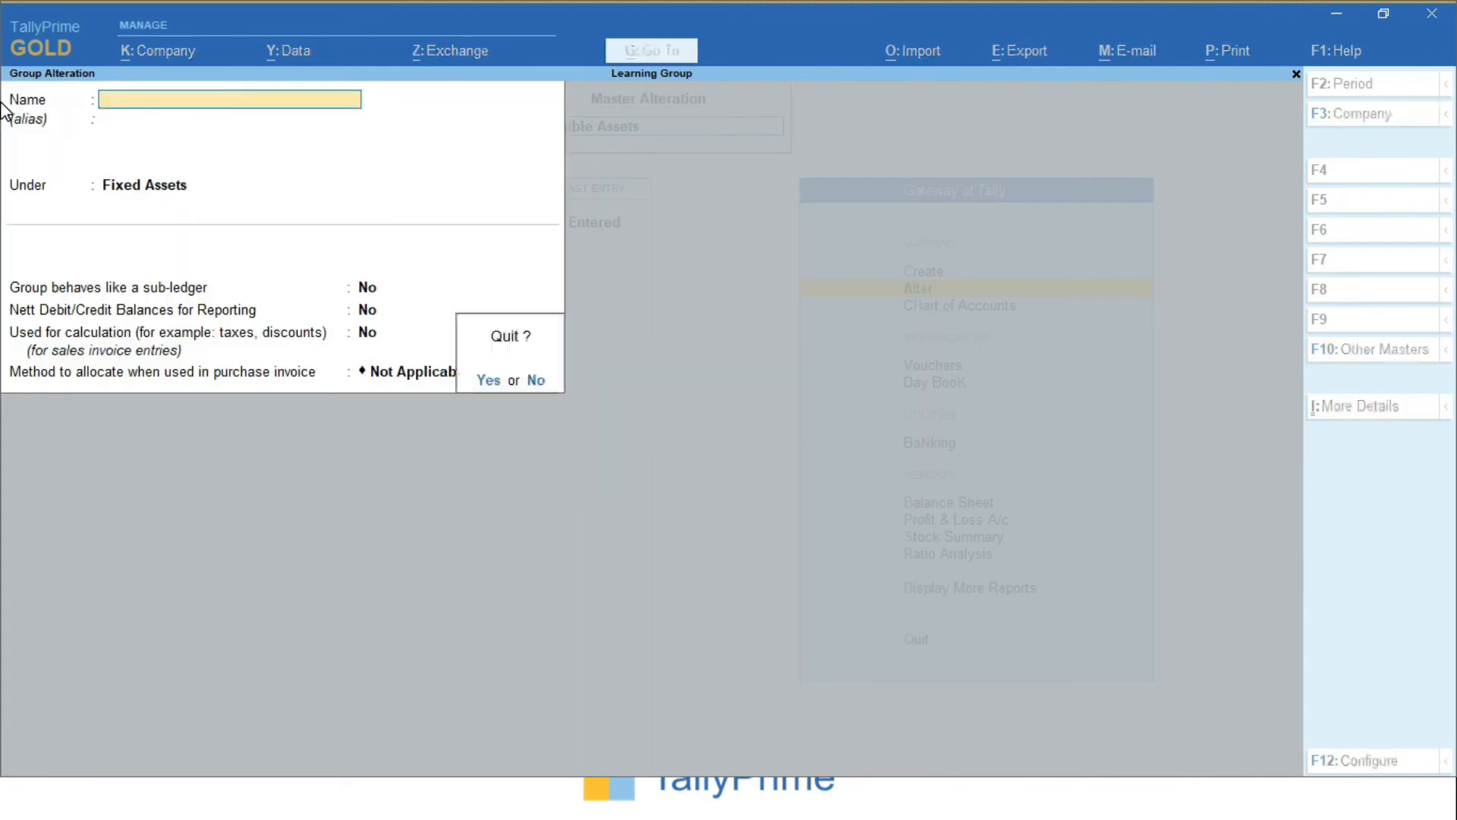
{"action": "key", "text": "Return"}
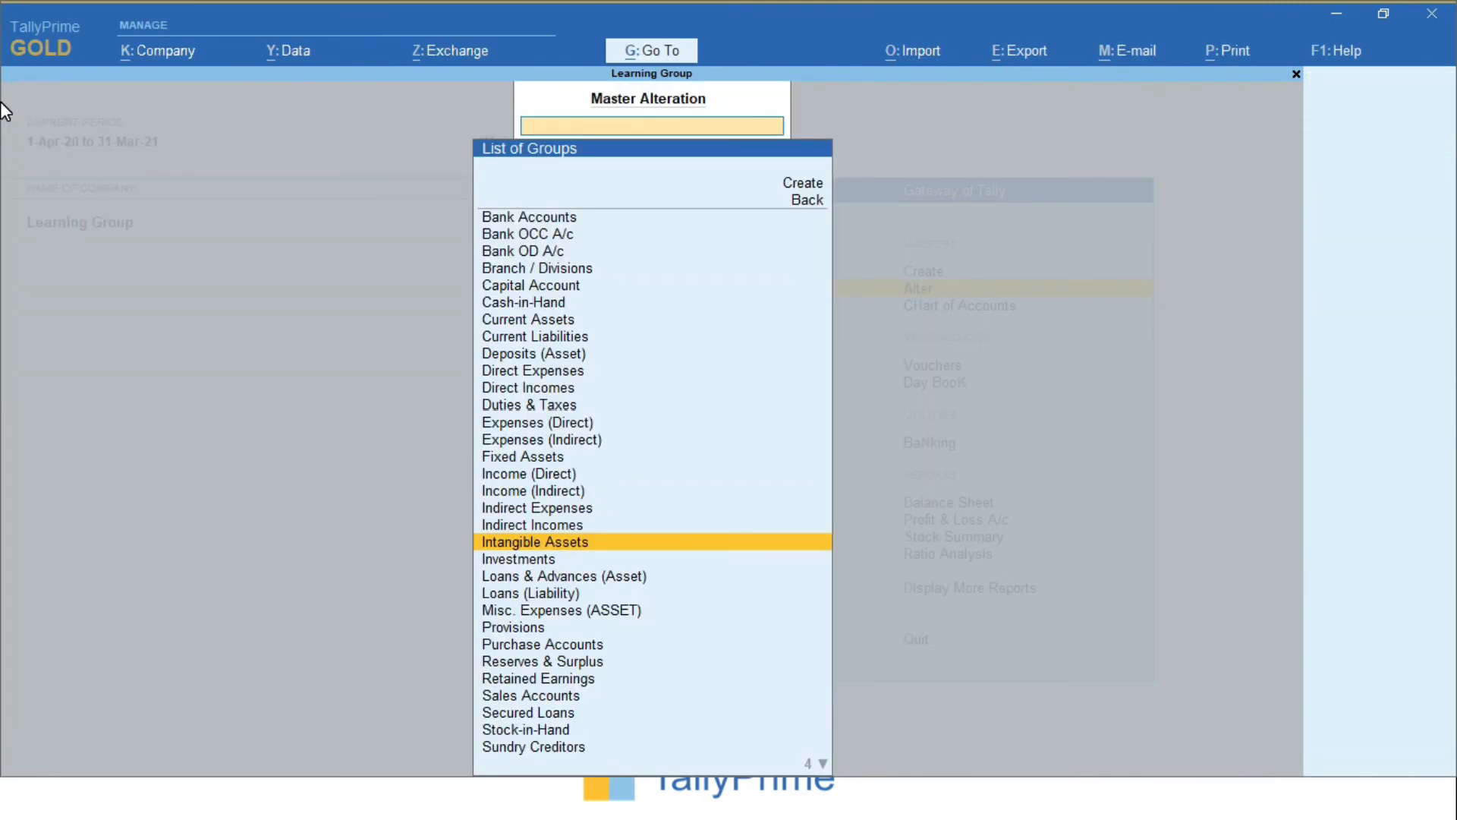
{"action": "key", "text": "Escape"}
{"action": "key", "text": "Escape"}
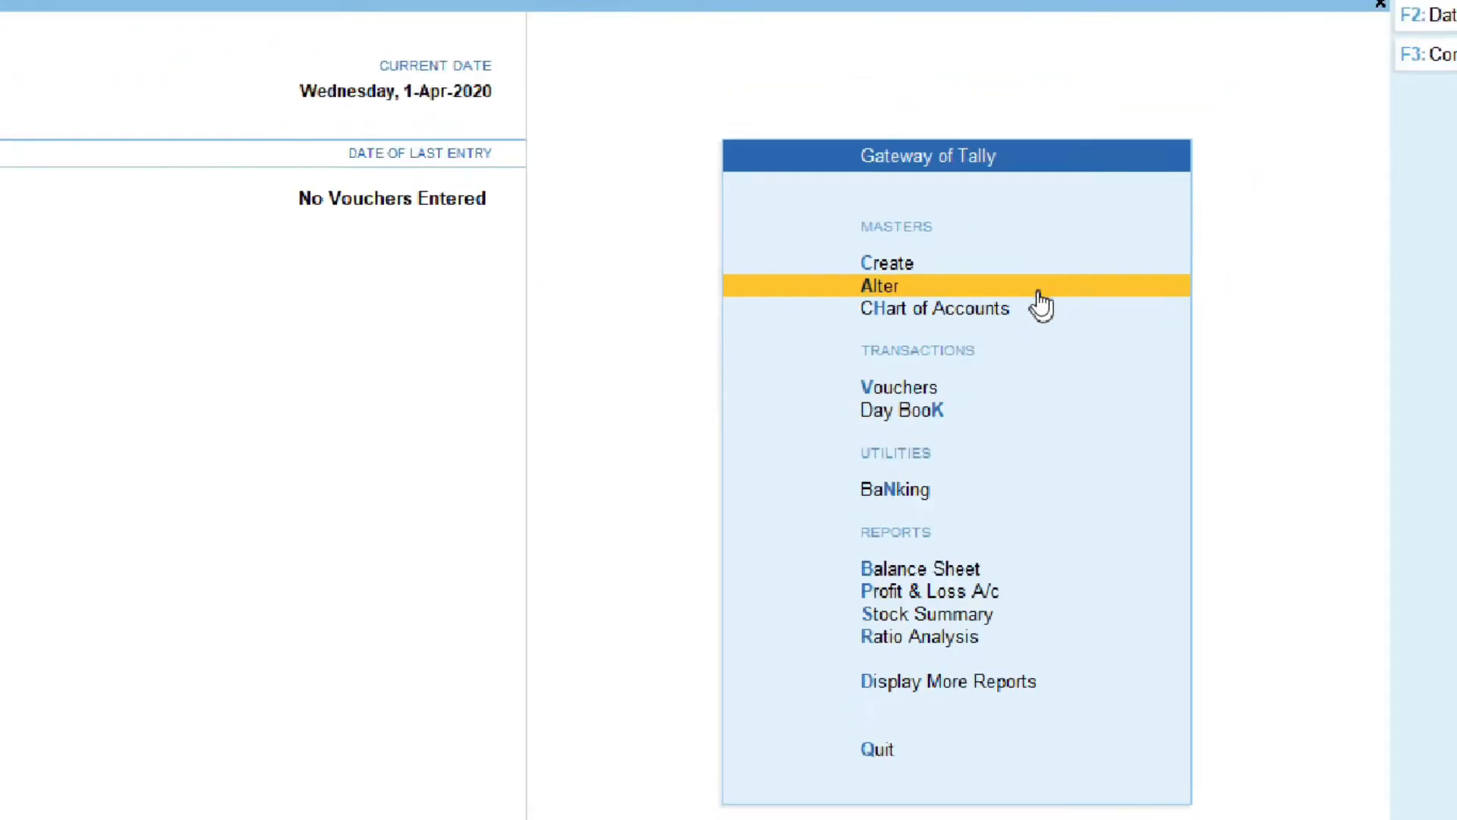
- Open the Tangible Assets group for alteration from the list of groups
{"action": "left_click", "coordinate": [1038, 293]}
{"action": "key", "text": "Down"}
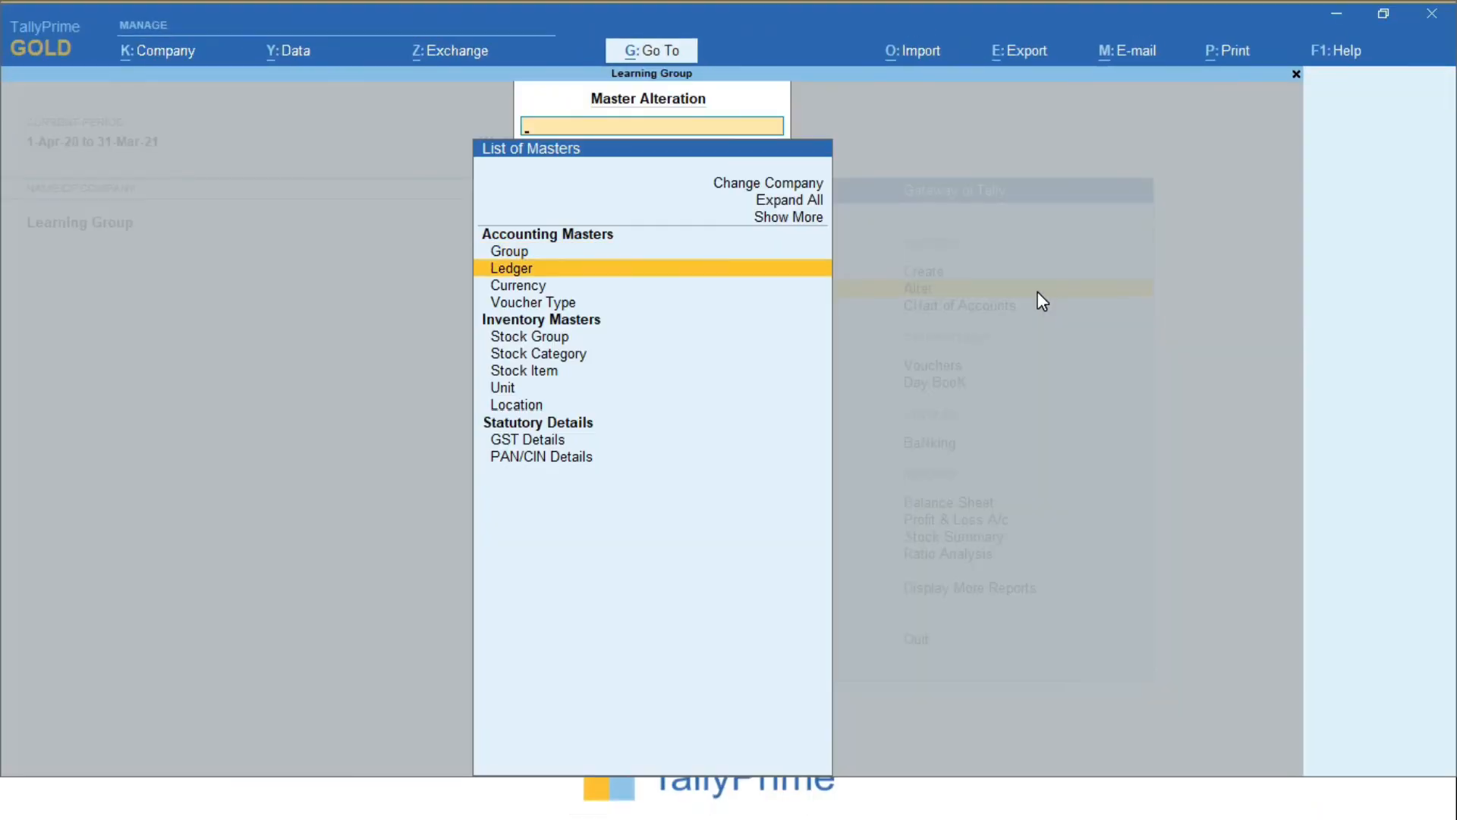
{"action": "key", "text": "Up"}
{"action": "key", "text": "Return"}
{"action": "key", "text": "Down"}
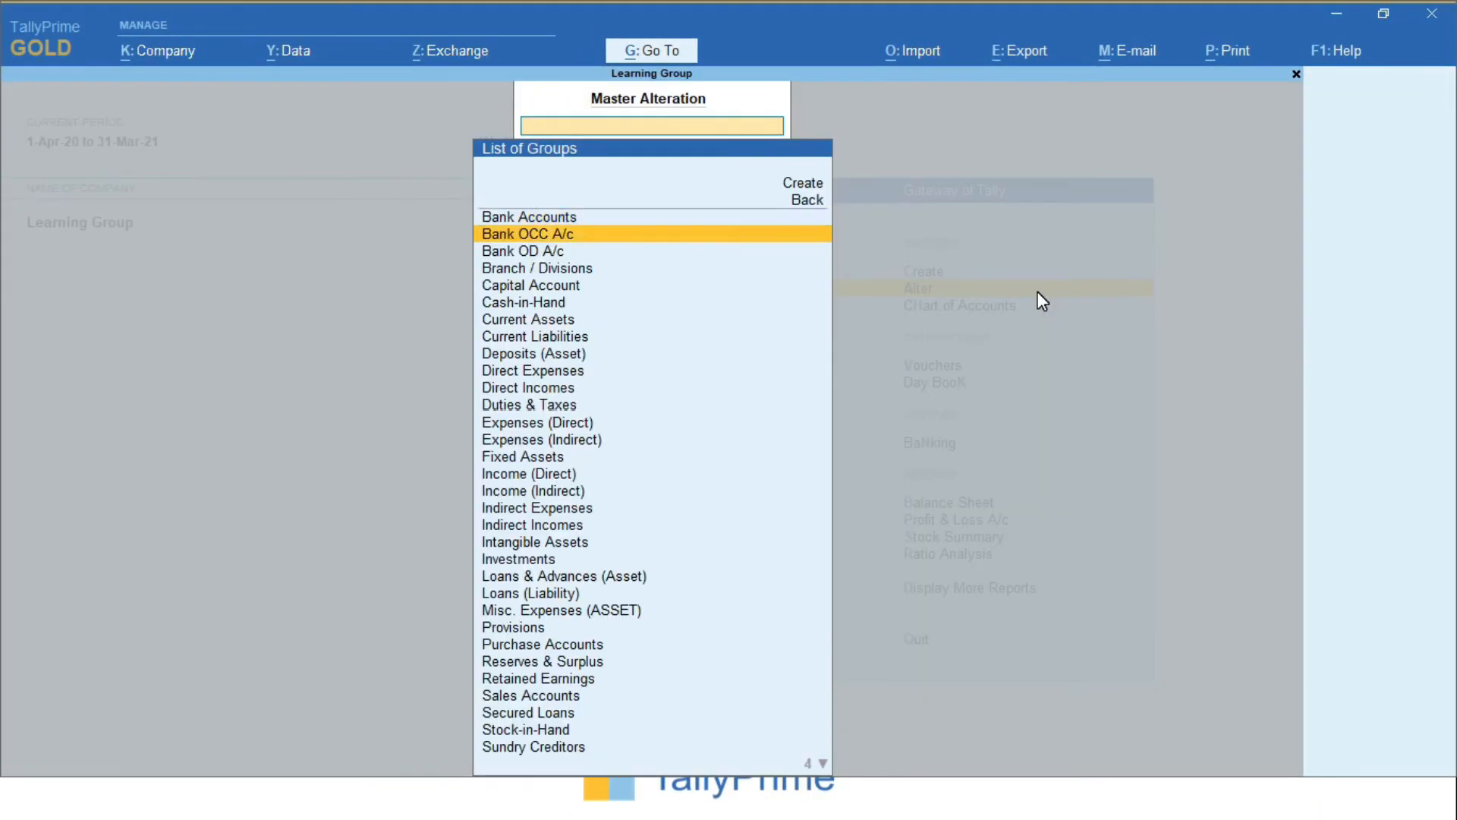
{"action": "type", "text": "Ta"}
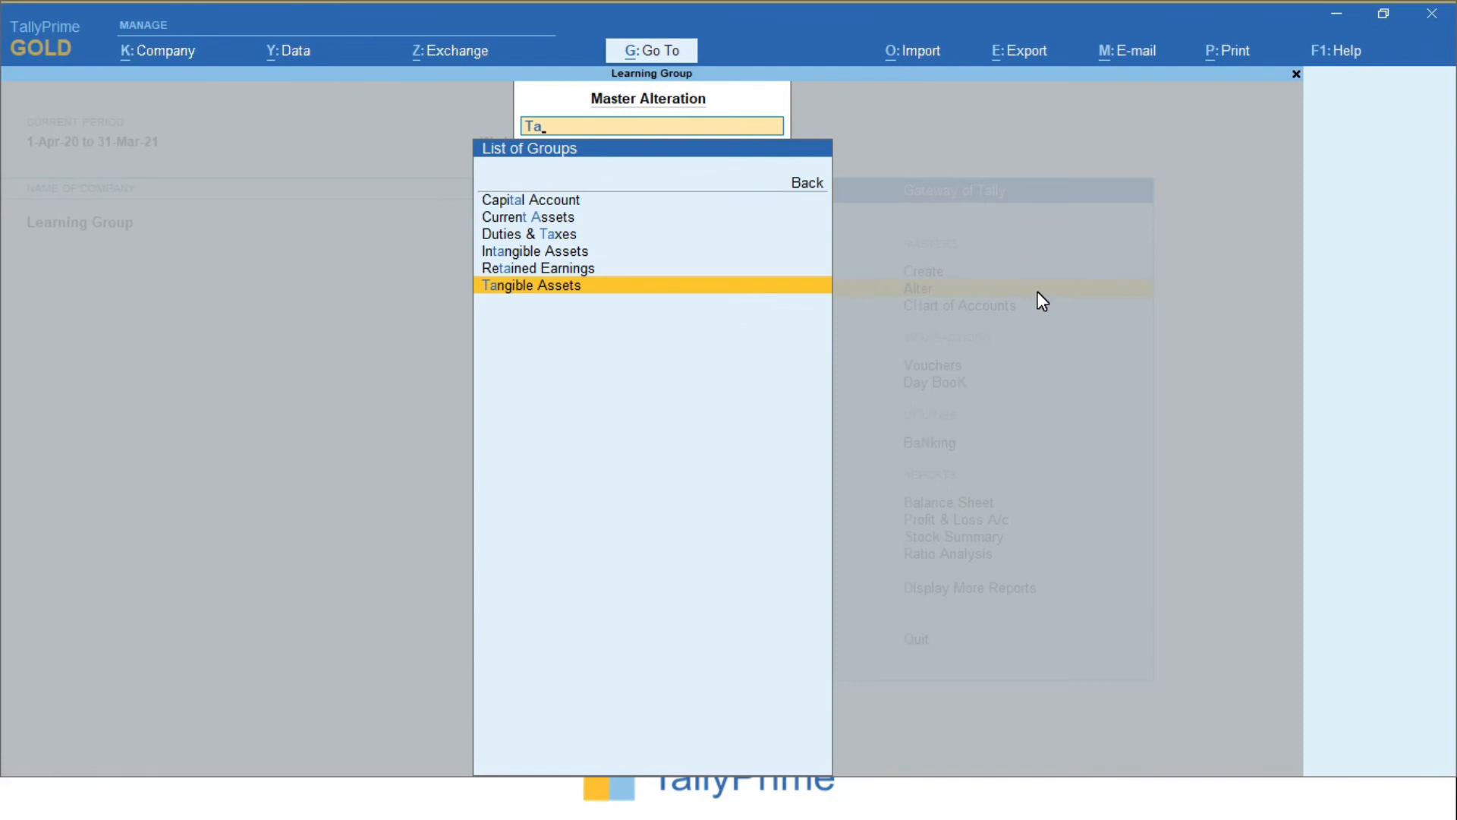
{"action": "key", "text": "Return"}
- Decline deleting the Tangible Assets group, accept it with its existing settings, and return to the Gateway of Tally
{"action": "key", "text": "alt+d"}
{"action": "key", "text": "n"}
{"action": "key", "text": "Return"}
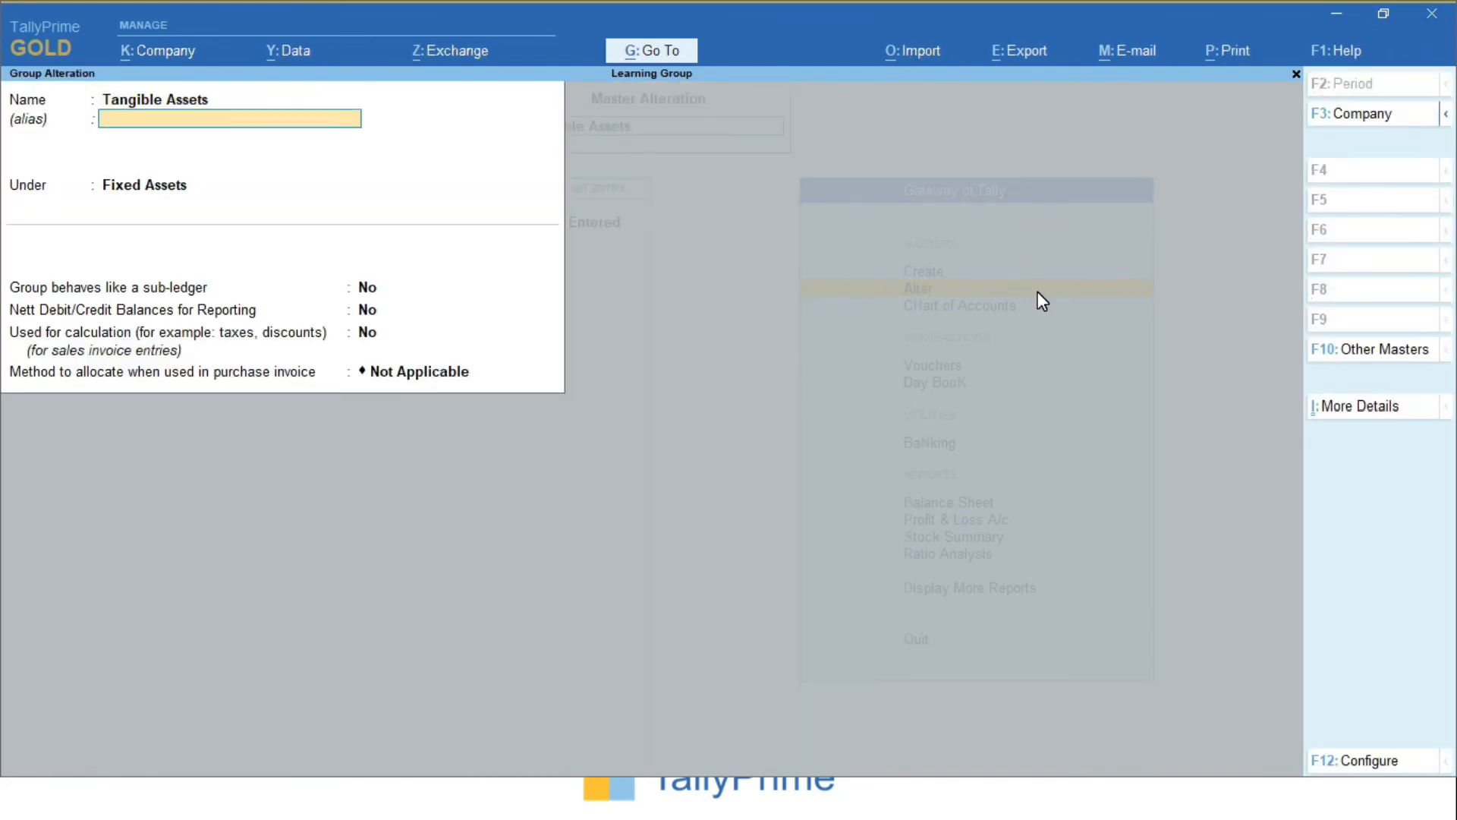
{"action": "key", "text": "Return"}
{"action": "key", "text": "Return"}
{"action": "key", "text": "ctrl"}
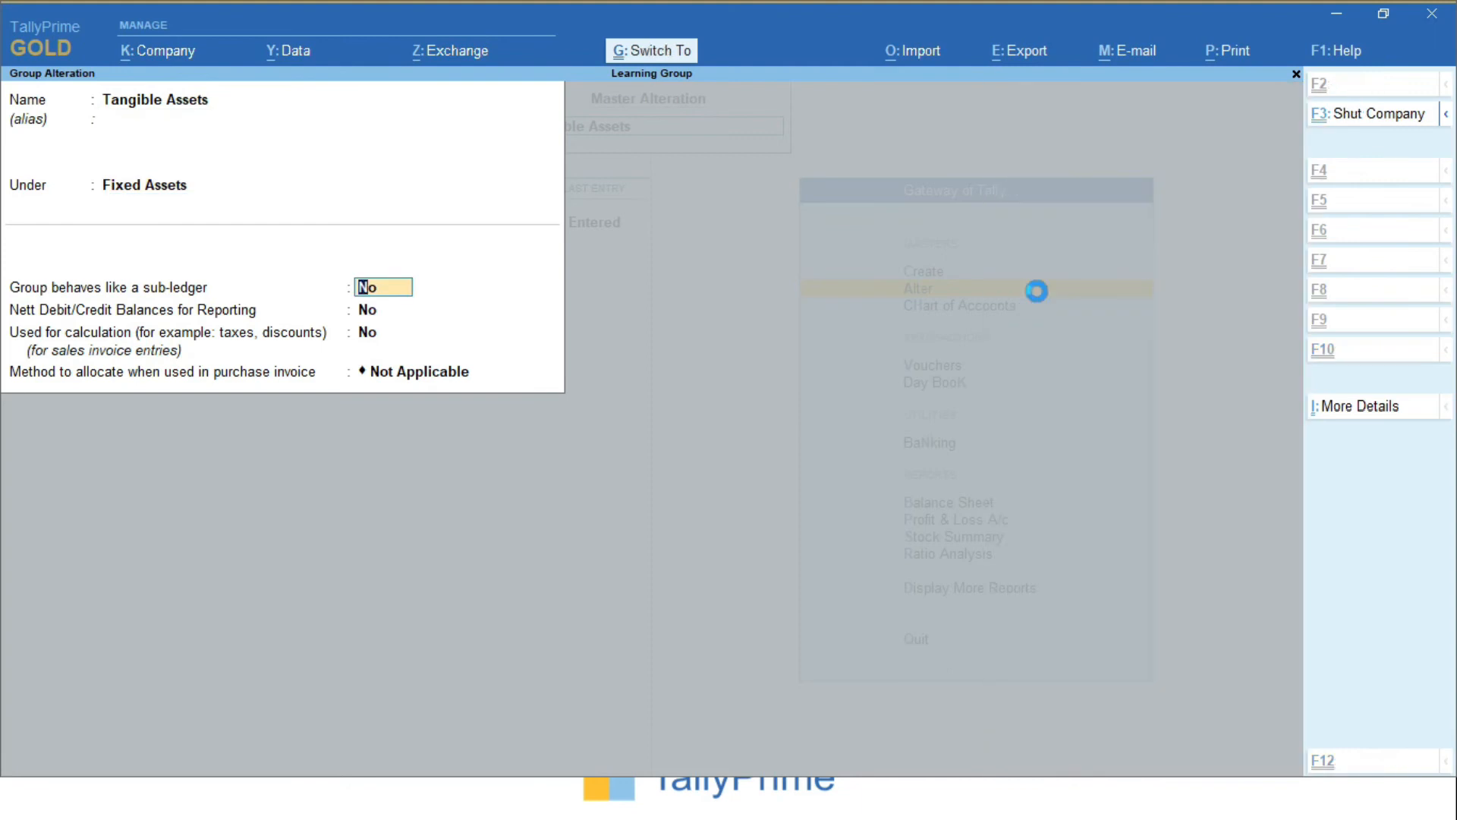
{"action": "key", "text": "ctrl+a"}
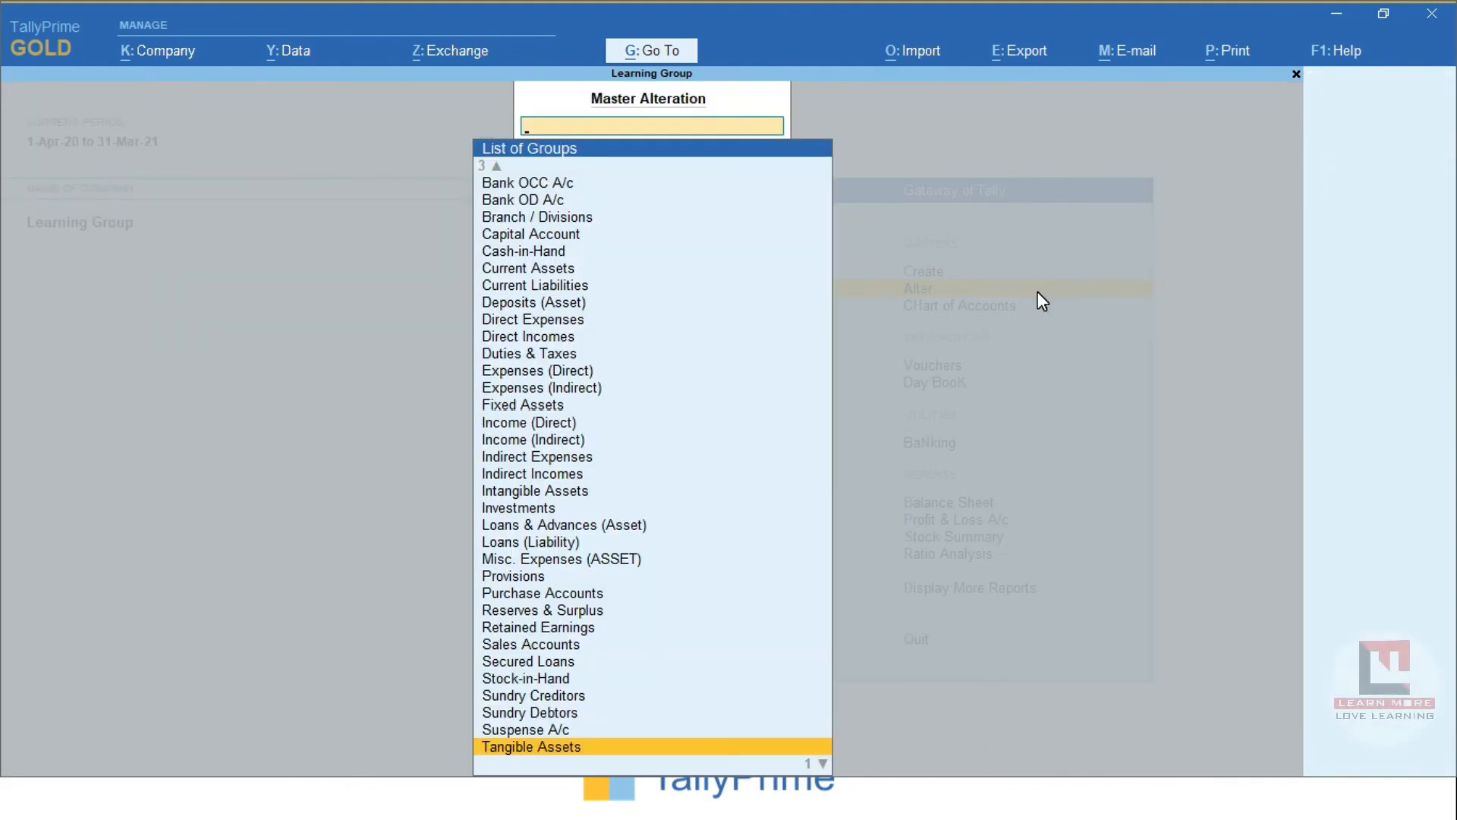
{"action": "key", "text": "Escape"}
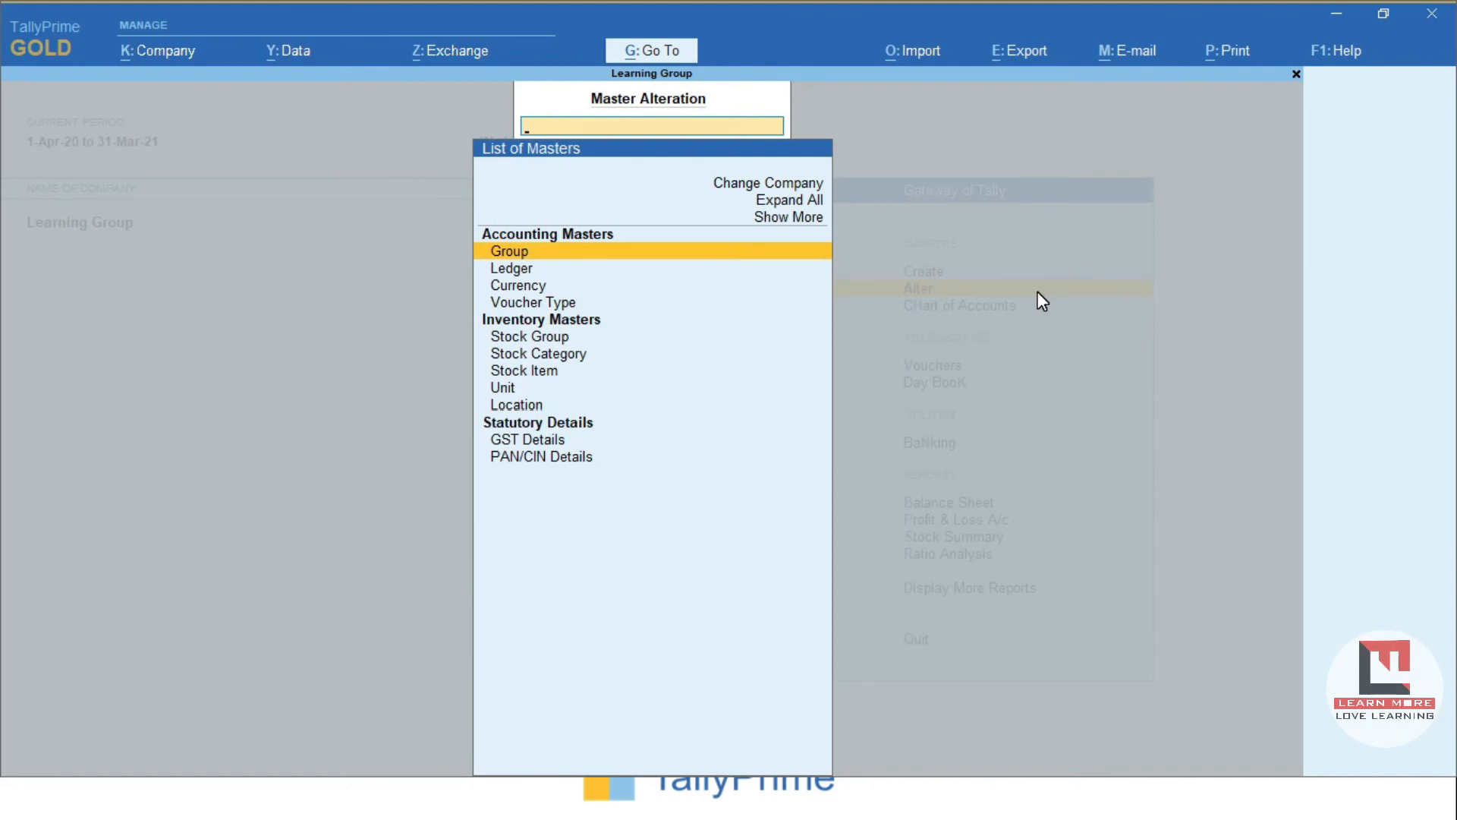
{"action": "key", "text": "Escape"}
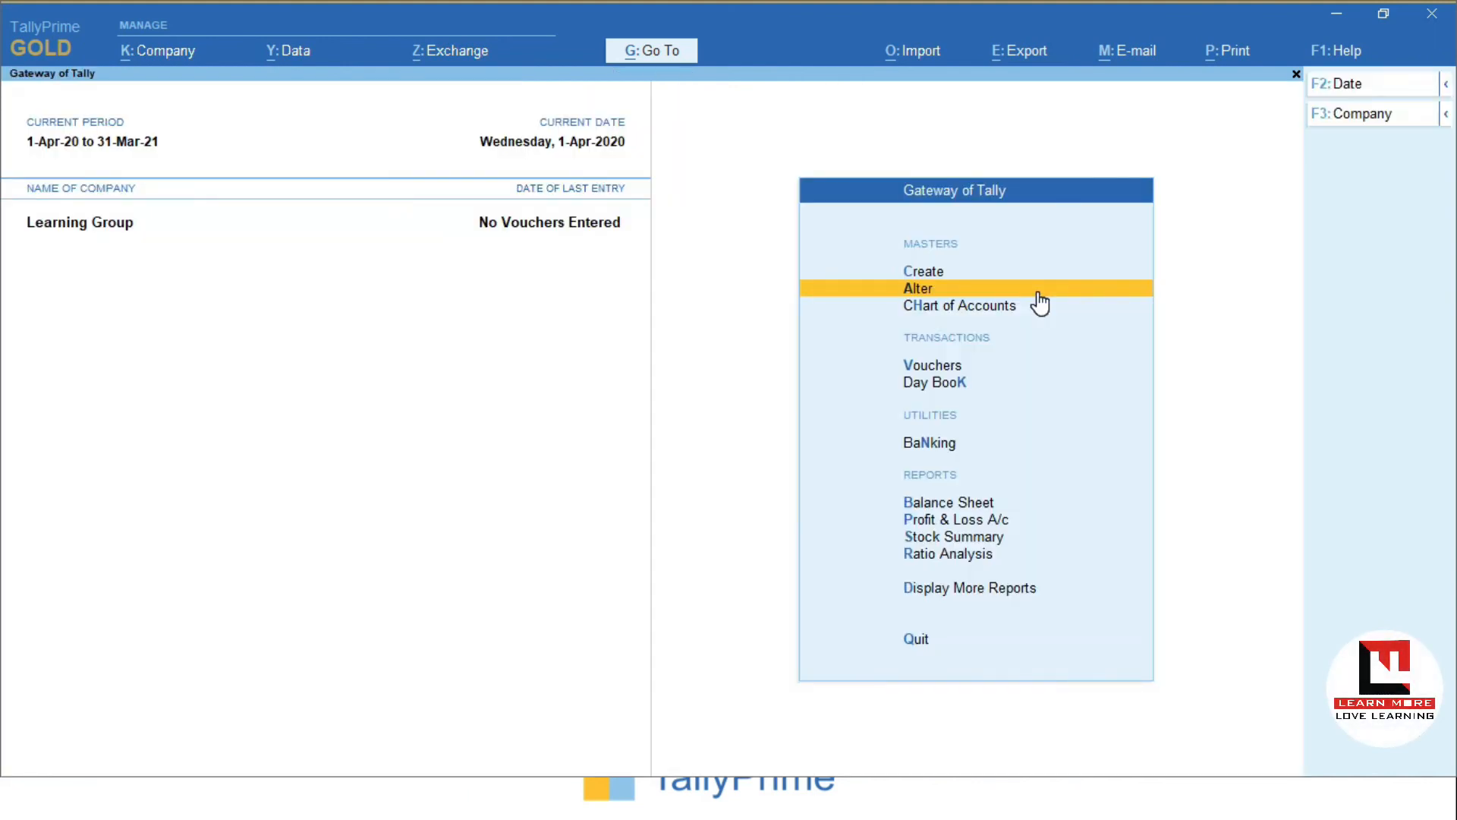
- Start creating a new group named 10:00 Am Batch and leave its alias blank
{"action": "key", "text": "Up"}
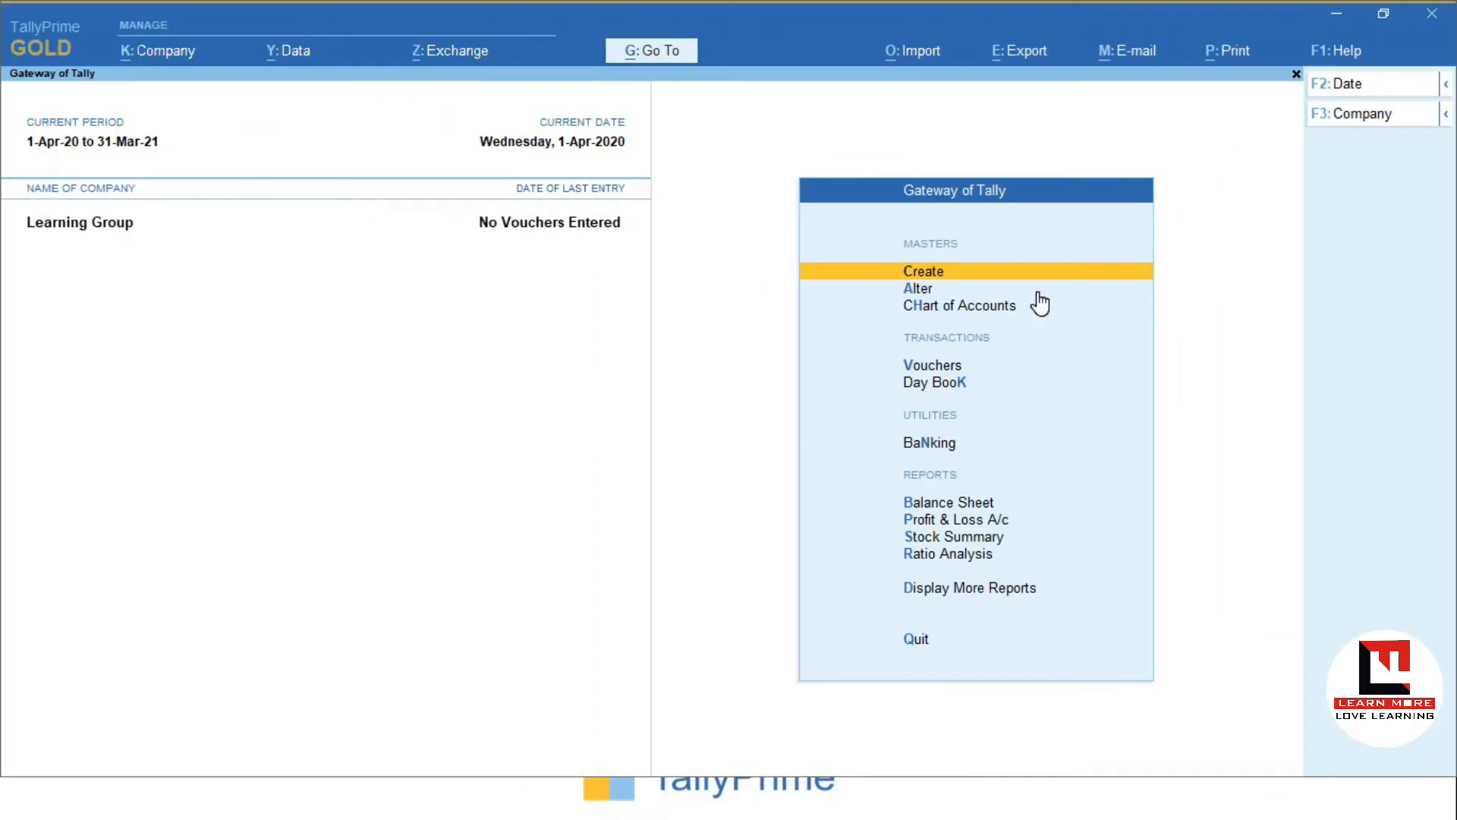
{"action": "key", "text": "Return"}
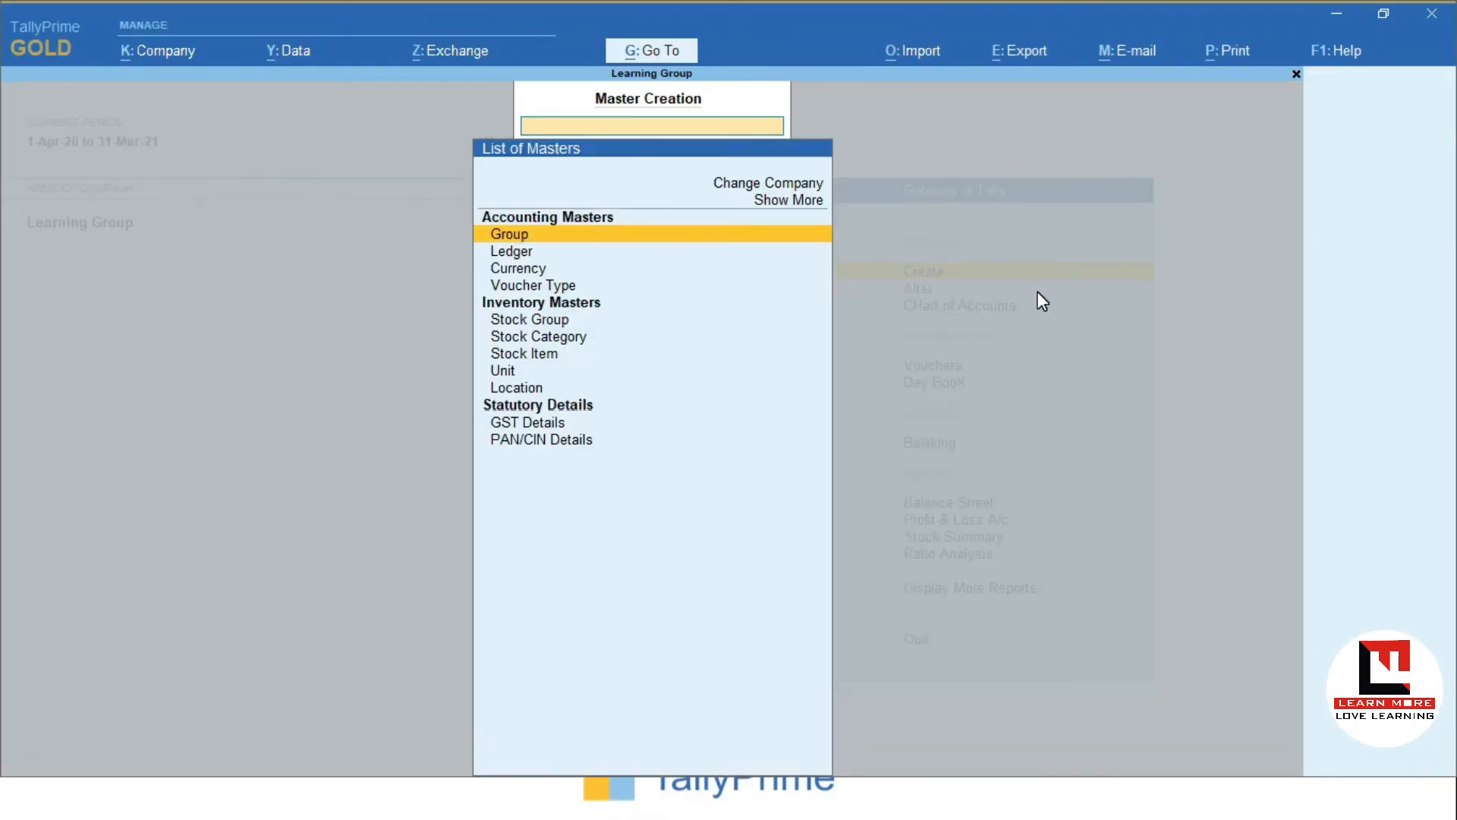
{"action": "key", "text": "Return"}
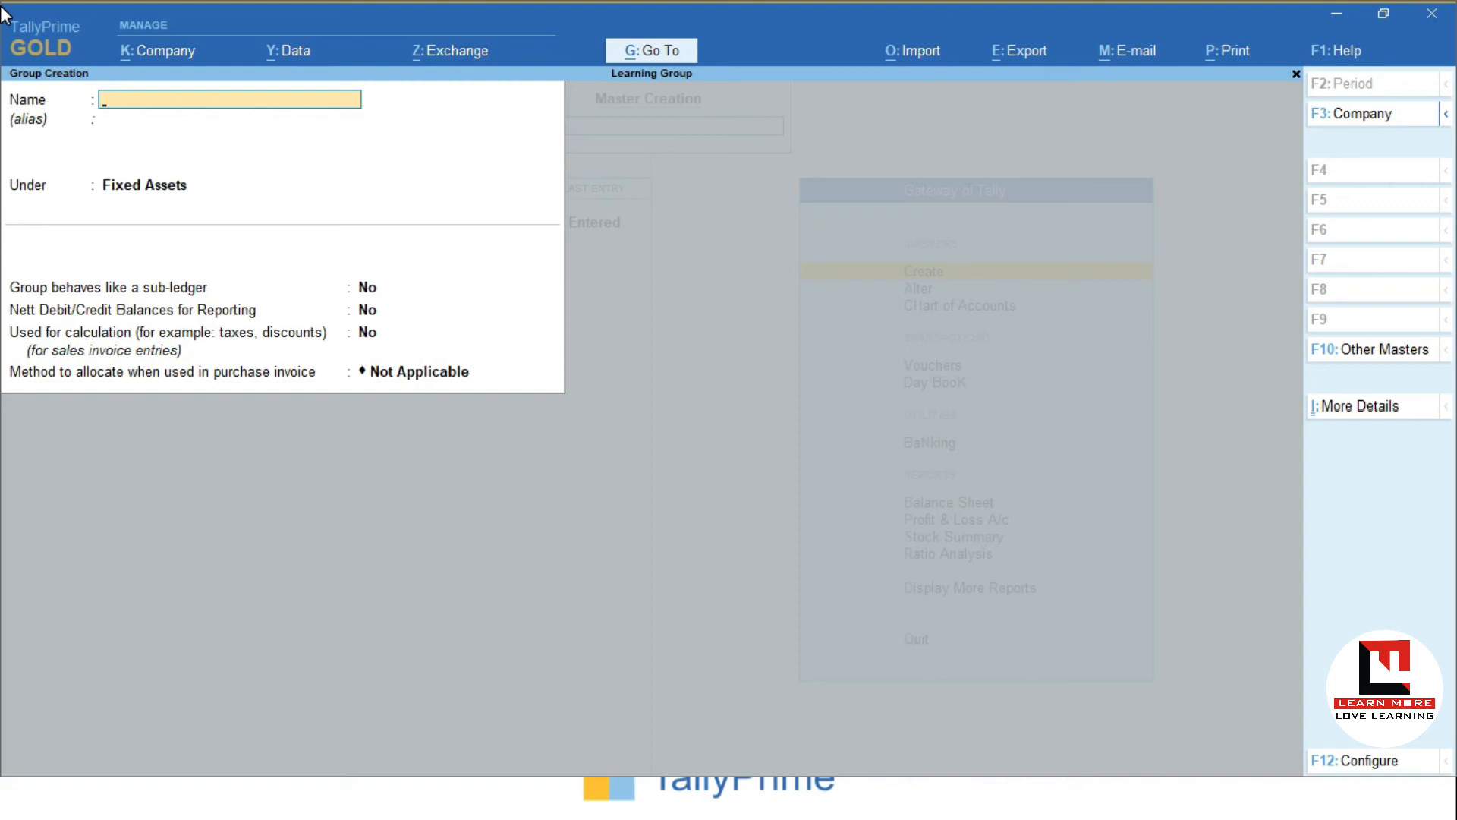
{"action": "type", "text": "10:"}
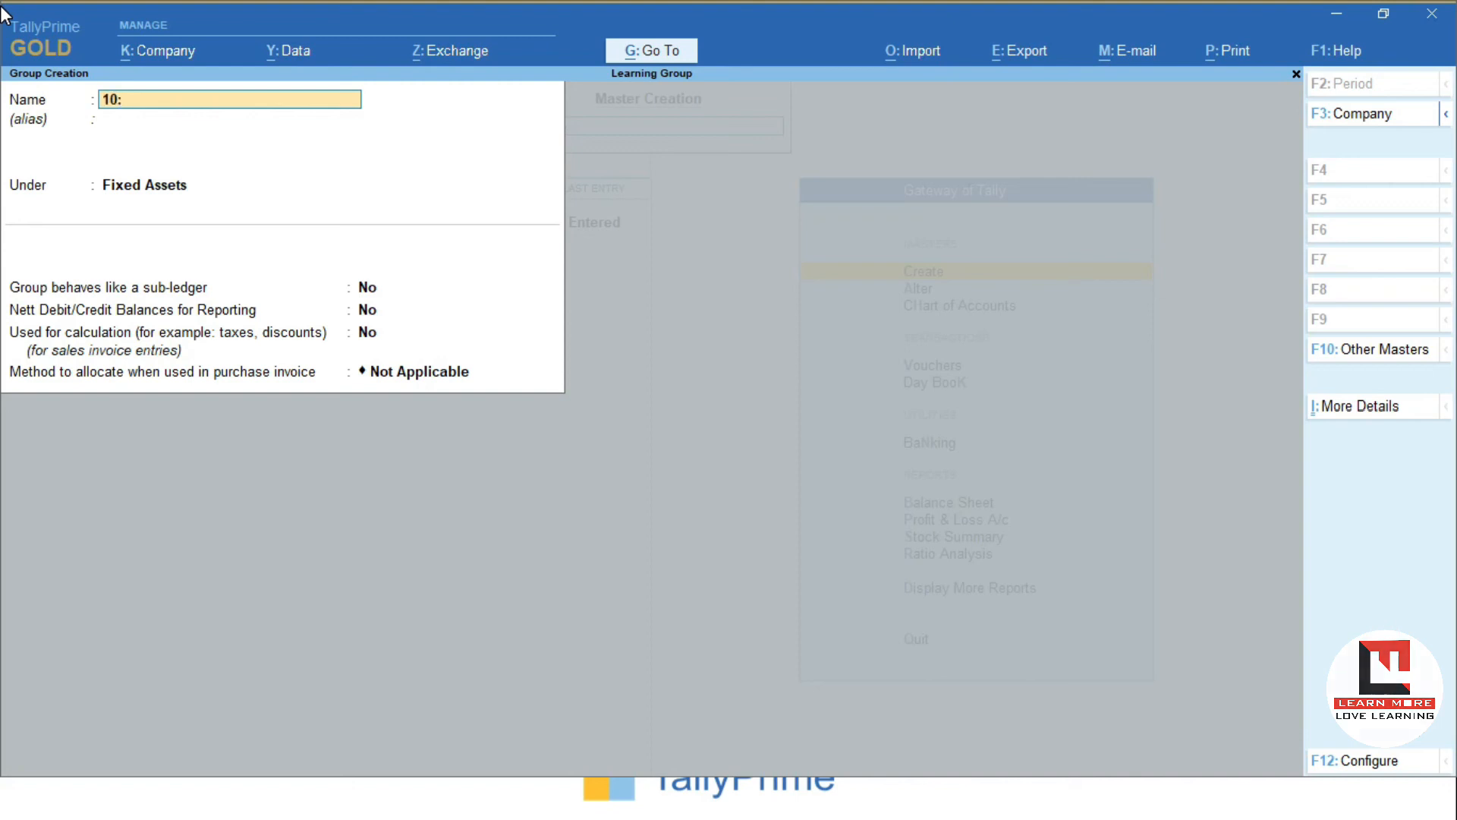
{"action": "type", "text": "00 Am "}
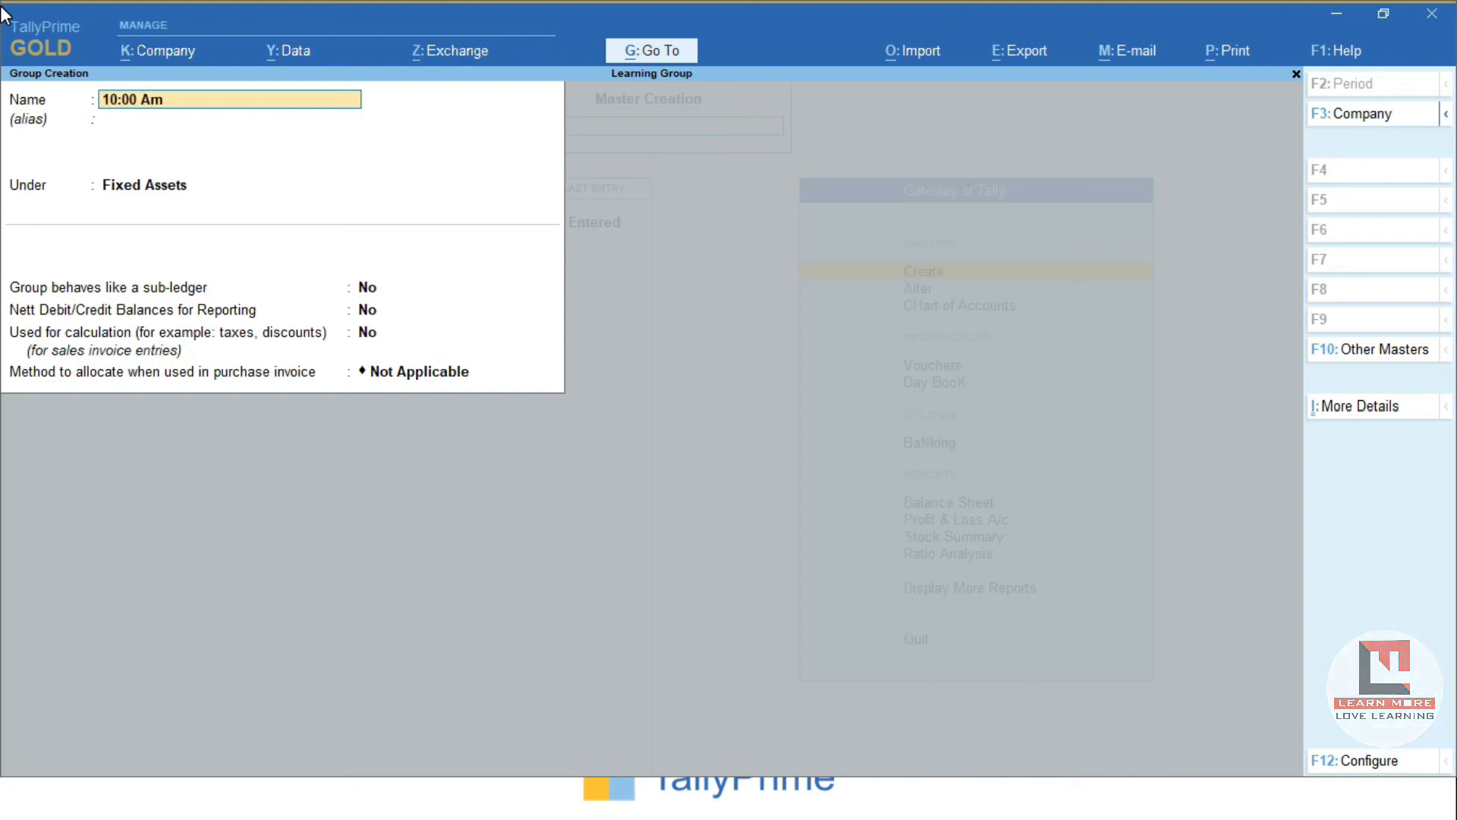
{"action": "type", "text": "Batch"}
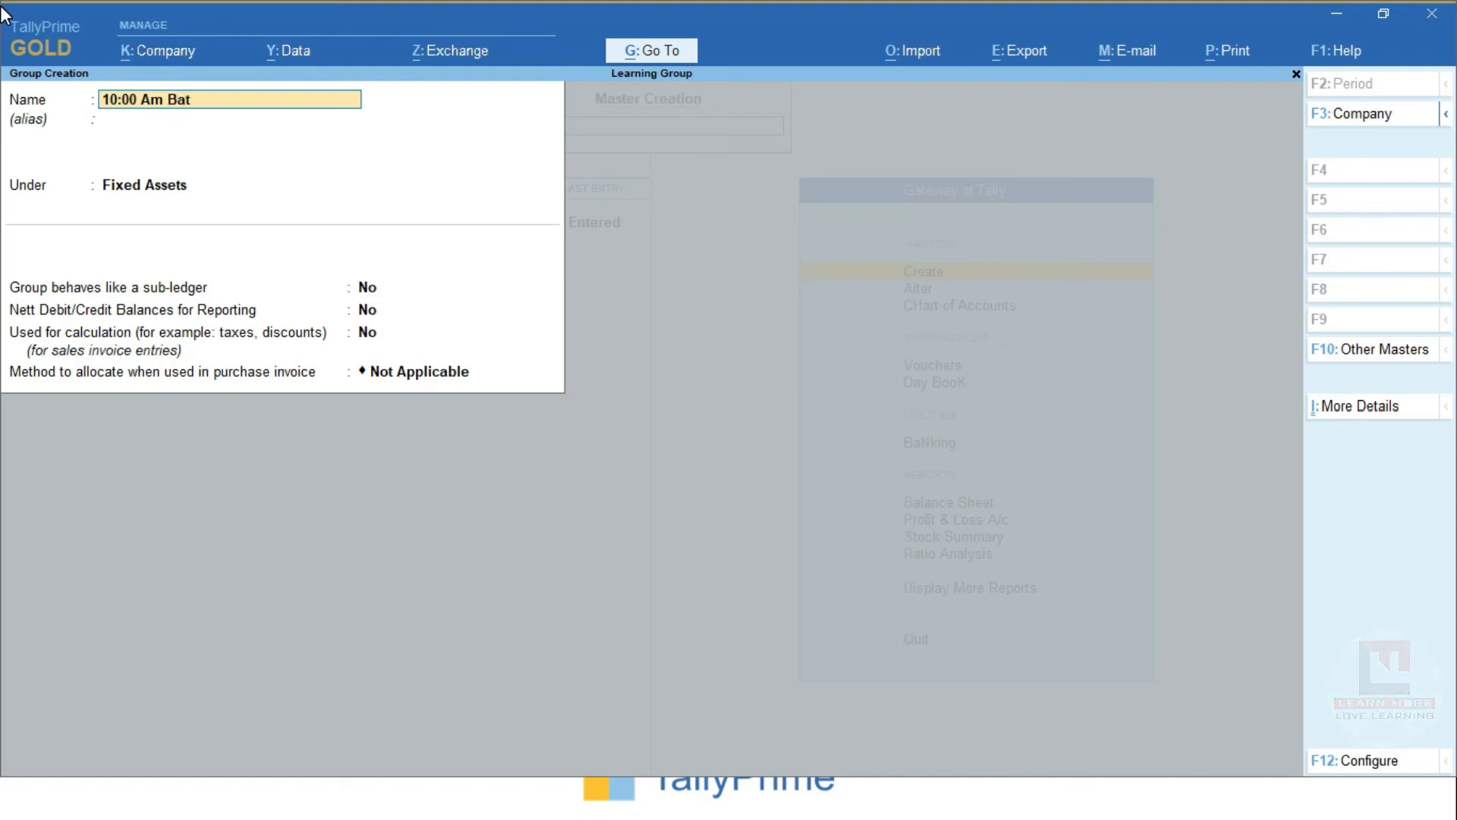
{"action": "key", "text": "Return"}
{"action": "key", "text": "Return"}
- Place the 10:00 Am Batch group under Sundry Debtors, keep the remaining default options and accept it
{"action": "type", "text": "Sund"}
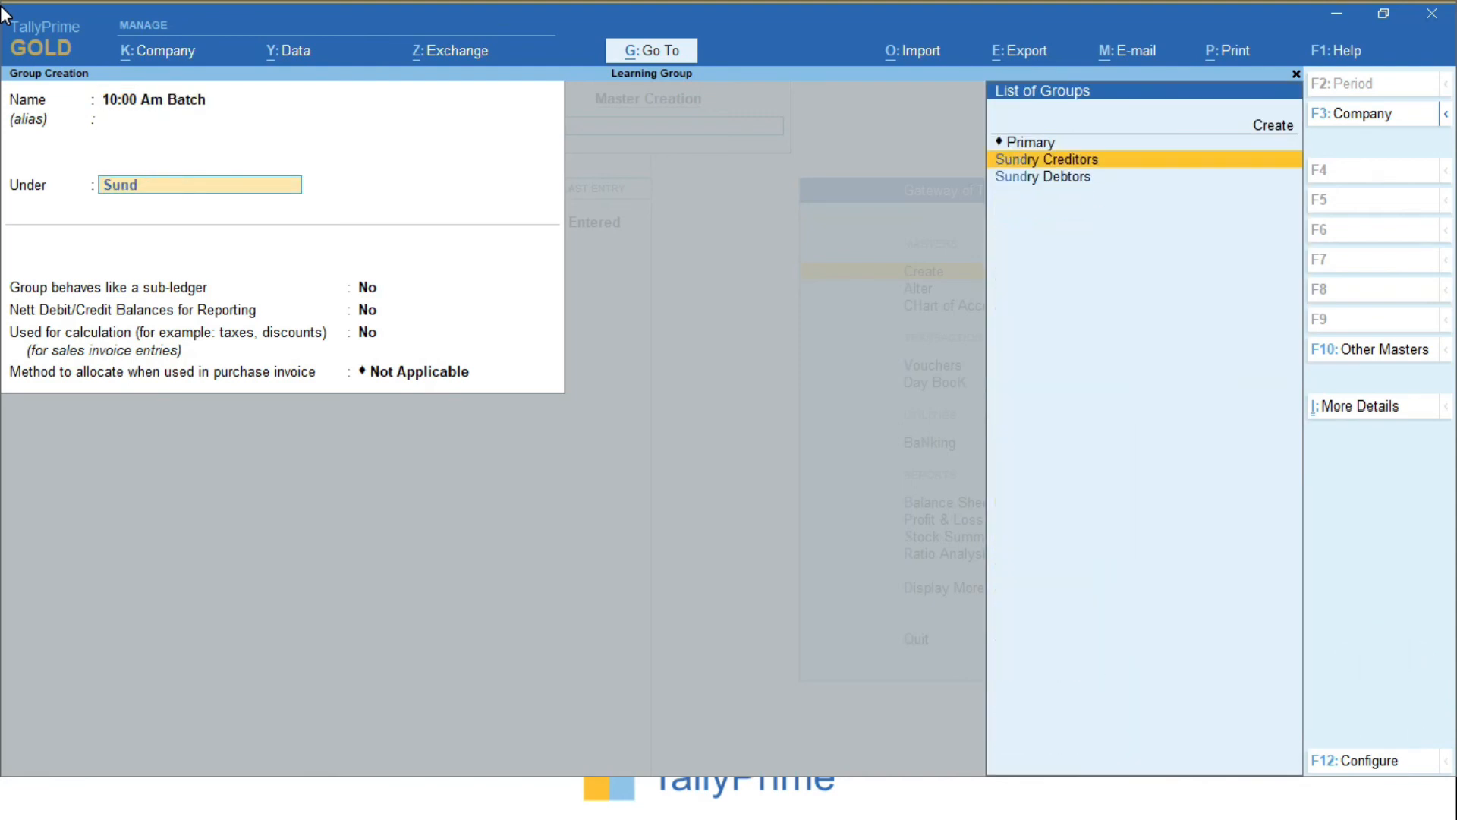
{"action": "key", "text": "Down"}
{"action": "key", "text": "Return"}
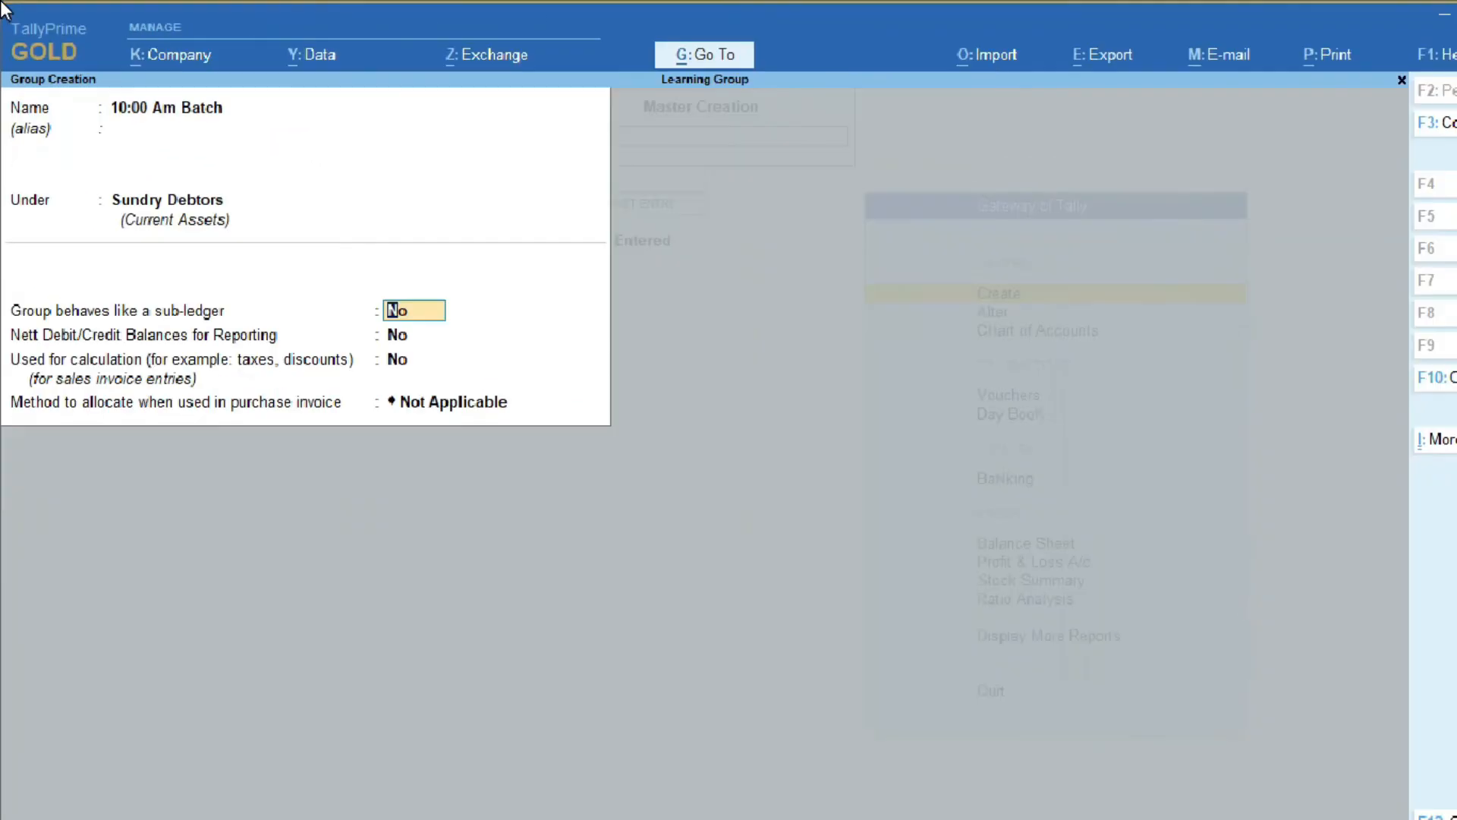
{"action": "key", "text": "Return"}
{"action": "key", "text": "Return"}
{"action": "key", "text": "Return"}
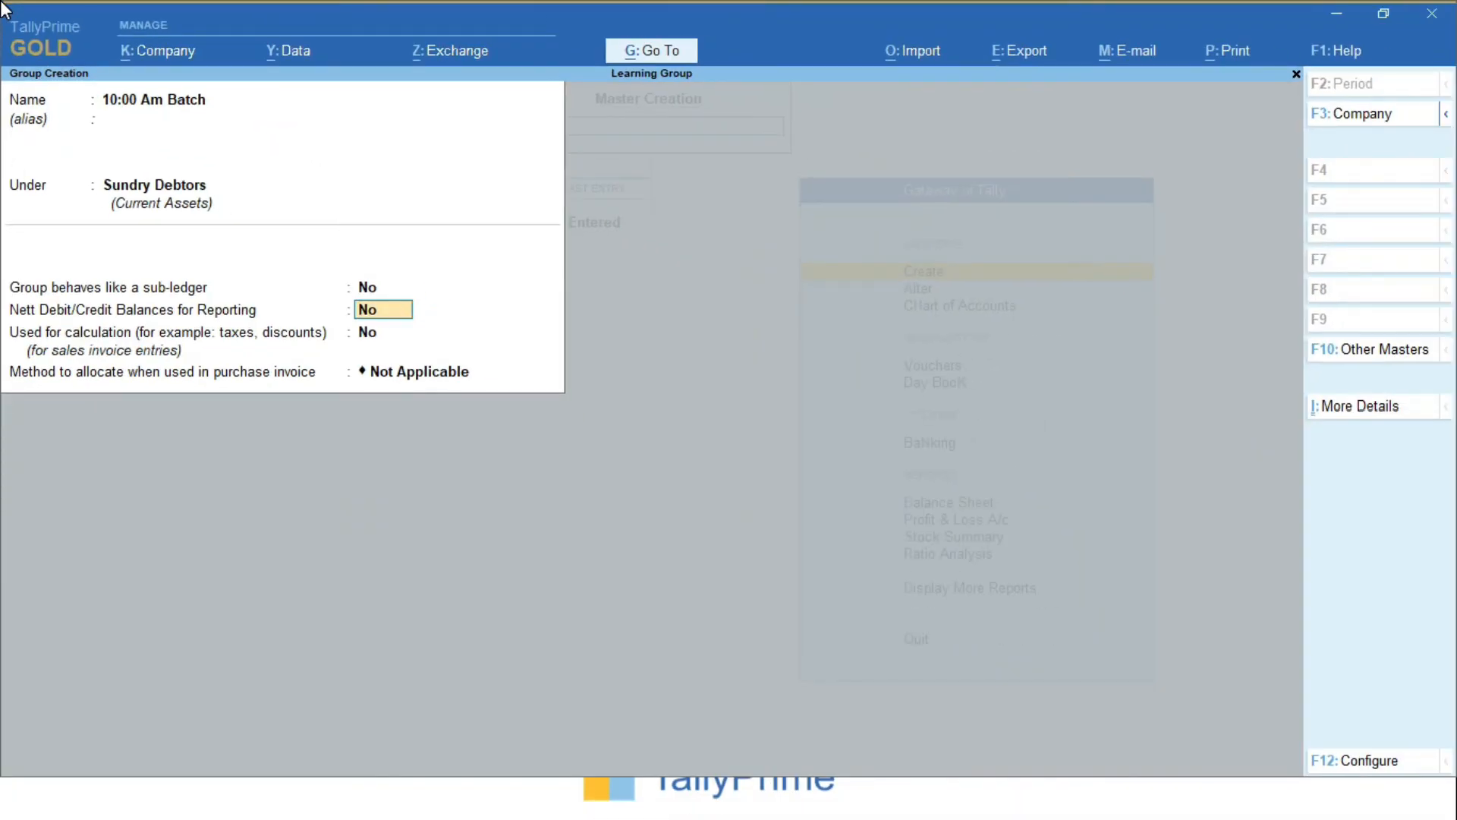
{"action": "key", "text": "Return"}
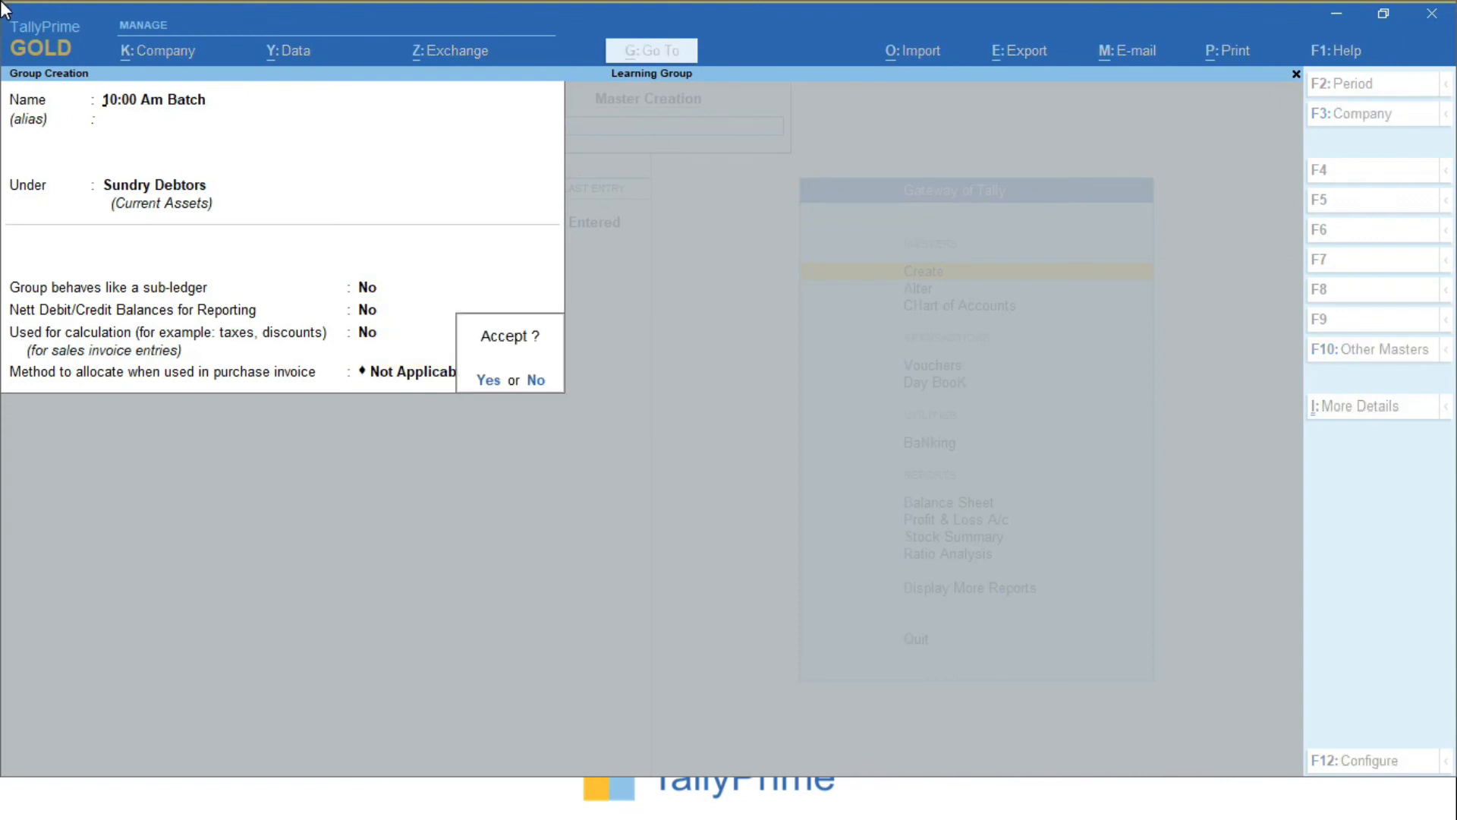
{"action": "key", "text": "Return"}
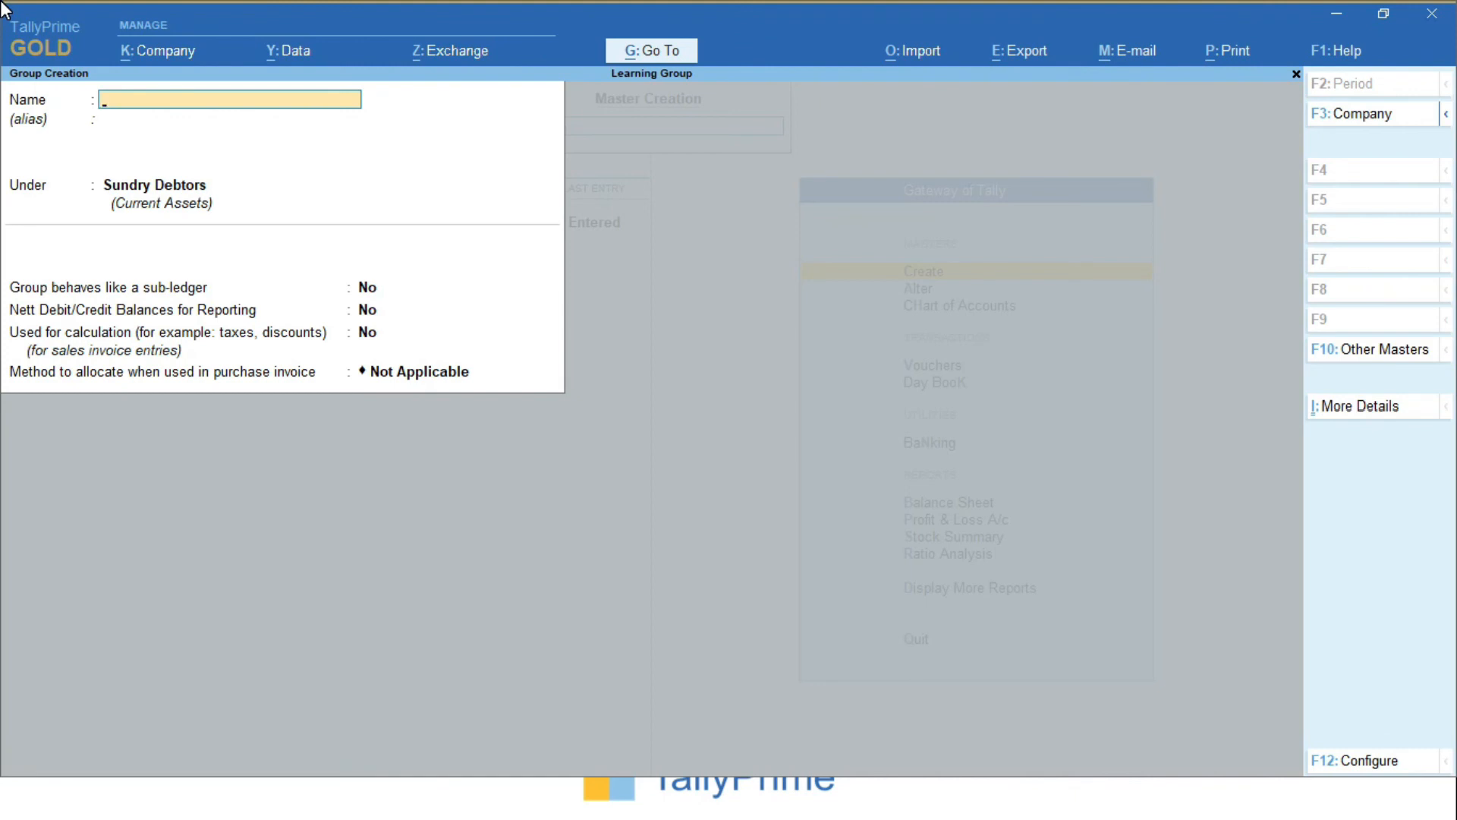
- Name the next group Tally Prime 10:00 Am, leave its alias blank and place it under 10:00 Am Batch
{"action": "type", "text": "Tally Prime 10:00 Am"}
{"action": "key", "text": "Return"}
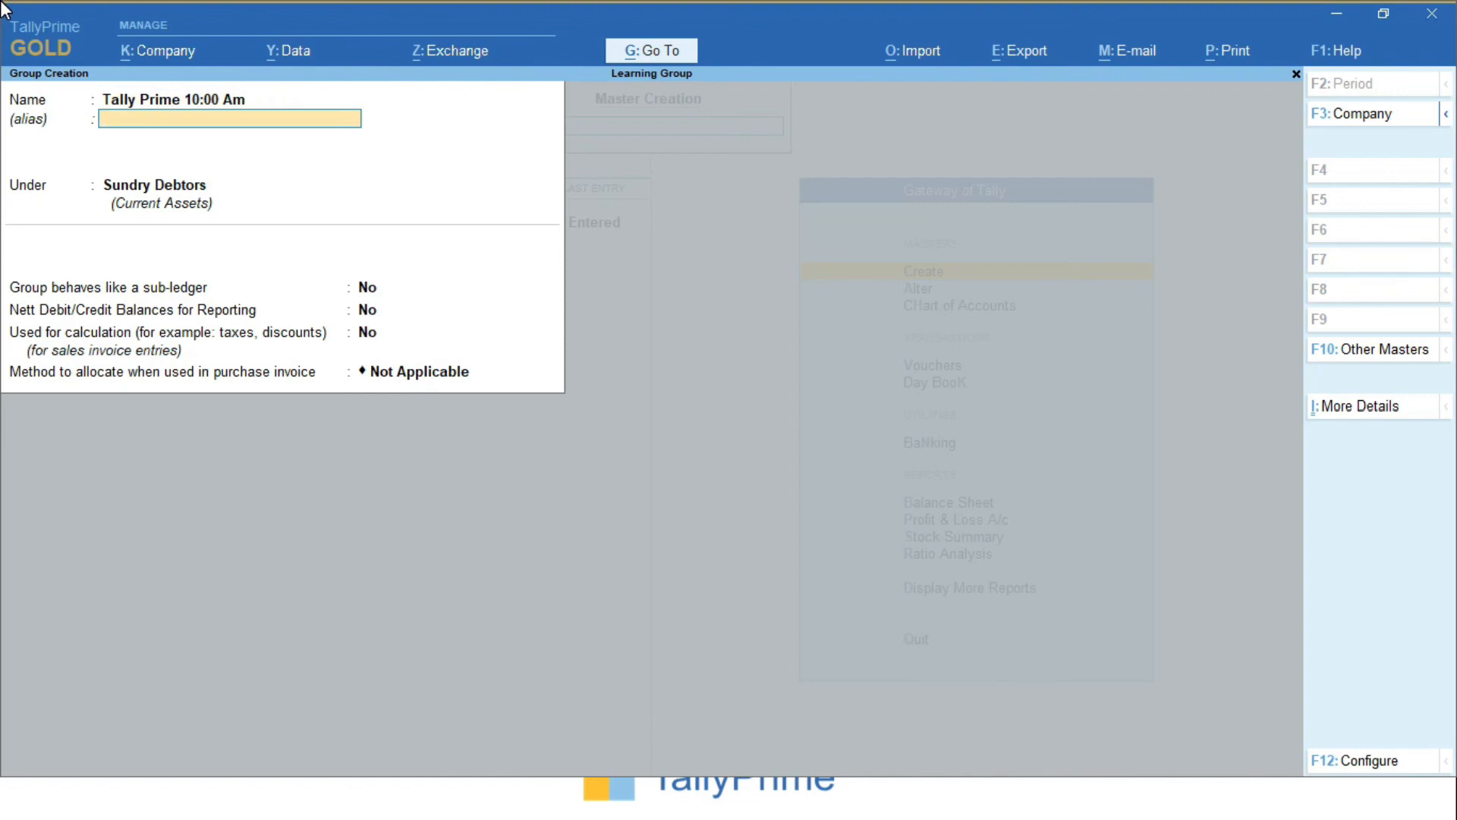
{"action": "key", "text": "Return"}
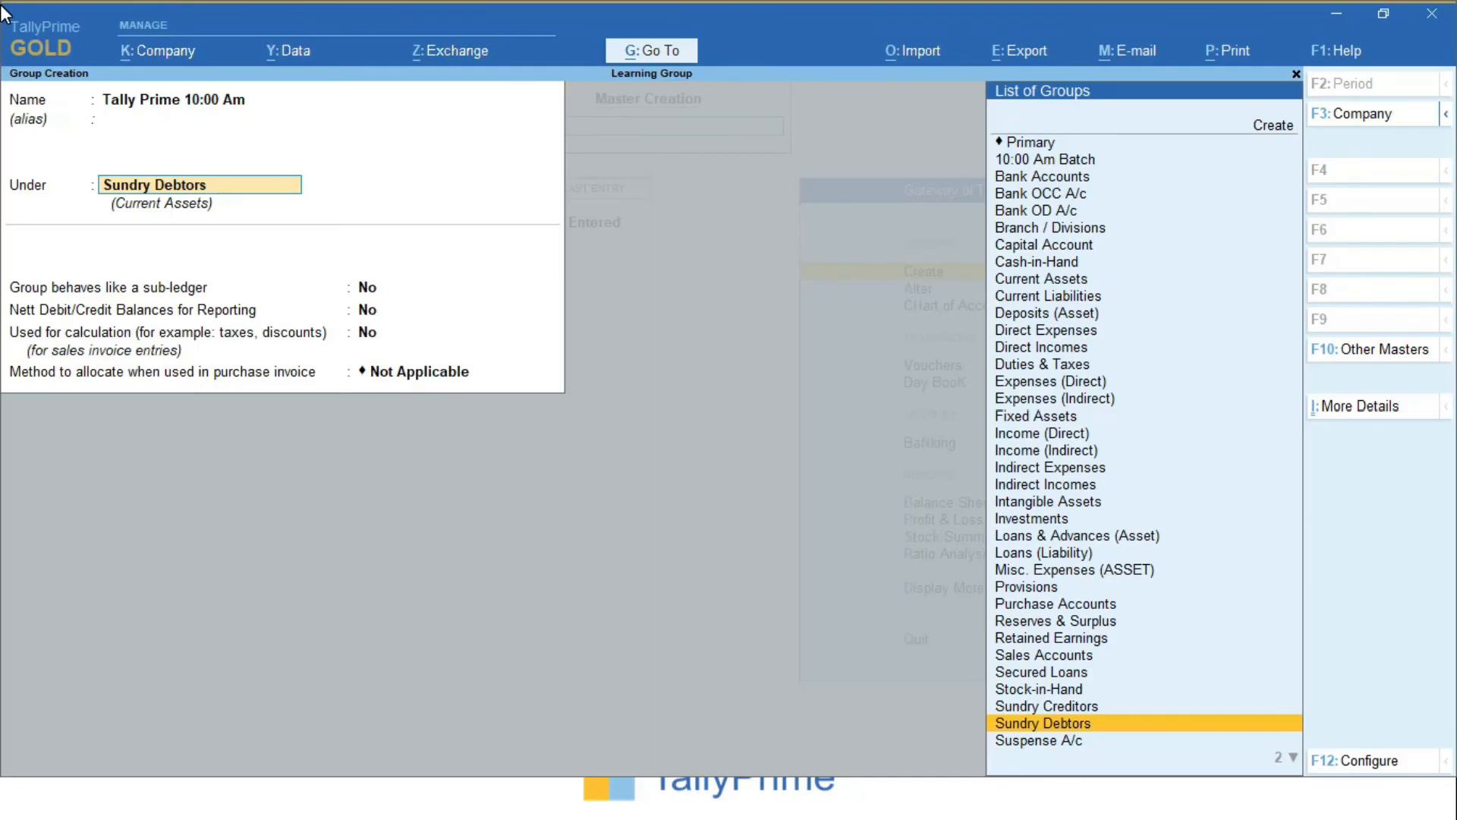
{"action": "type", "text": "10"}
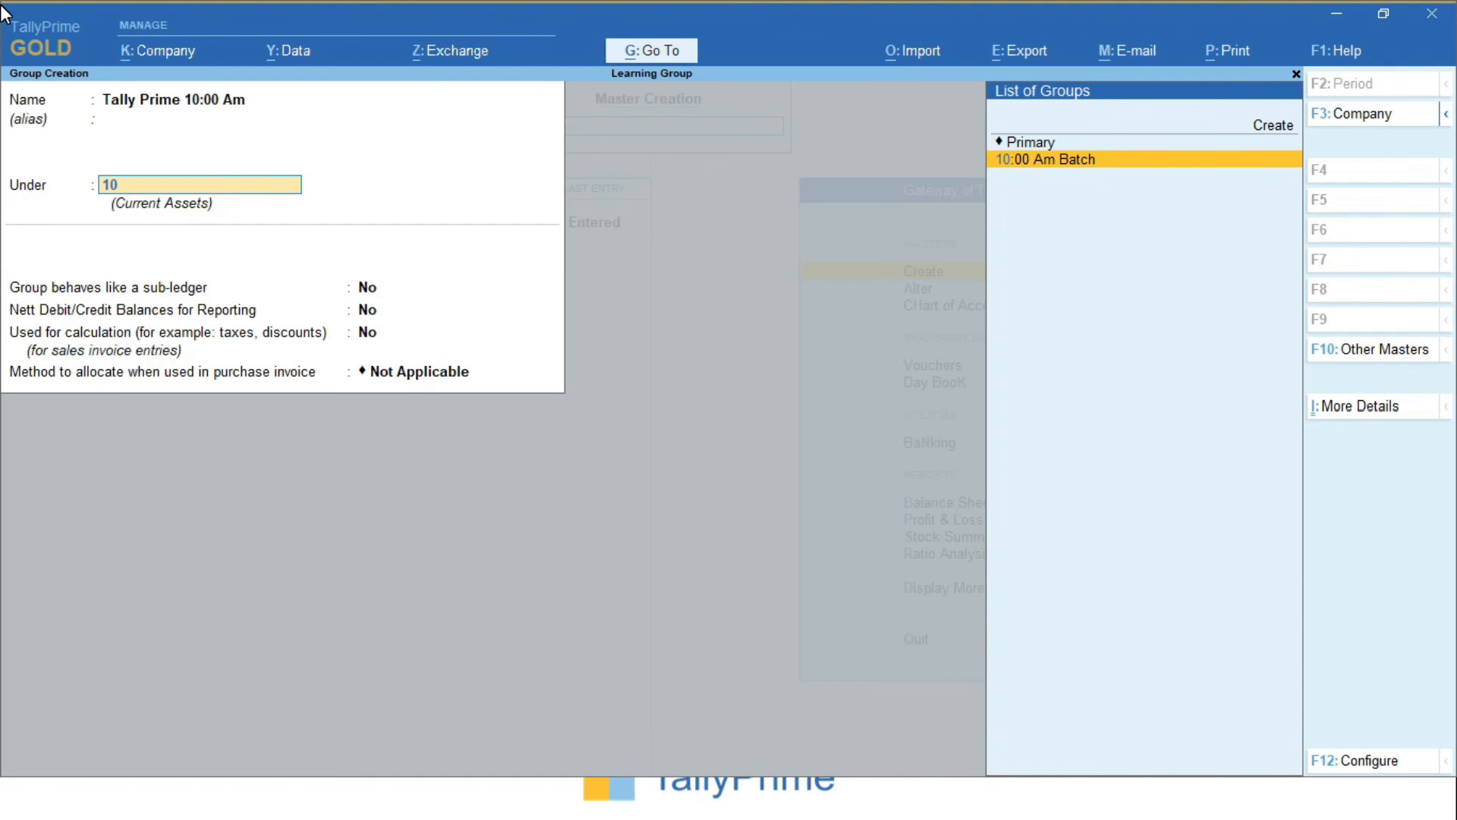
{"action": "key", "text": "Return"}
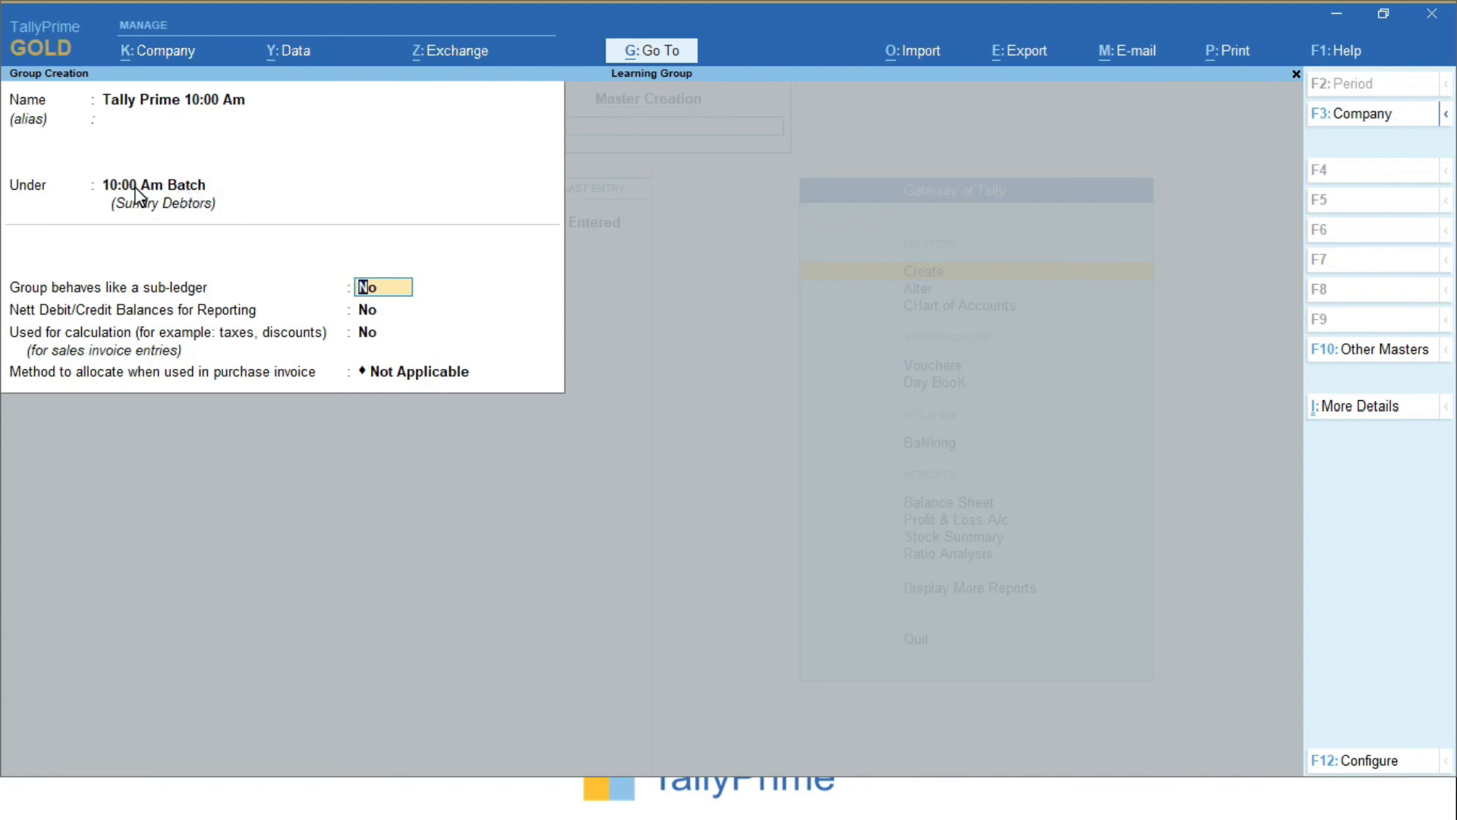
- Keep the remaining default options of the Tally Prime 10:00 Am group and accept it
{"action": "key", "text": "Return"}
{"action": "key", "text": "Return"}
{"action": "key", "text": "Return"}
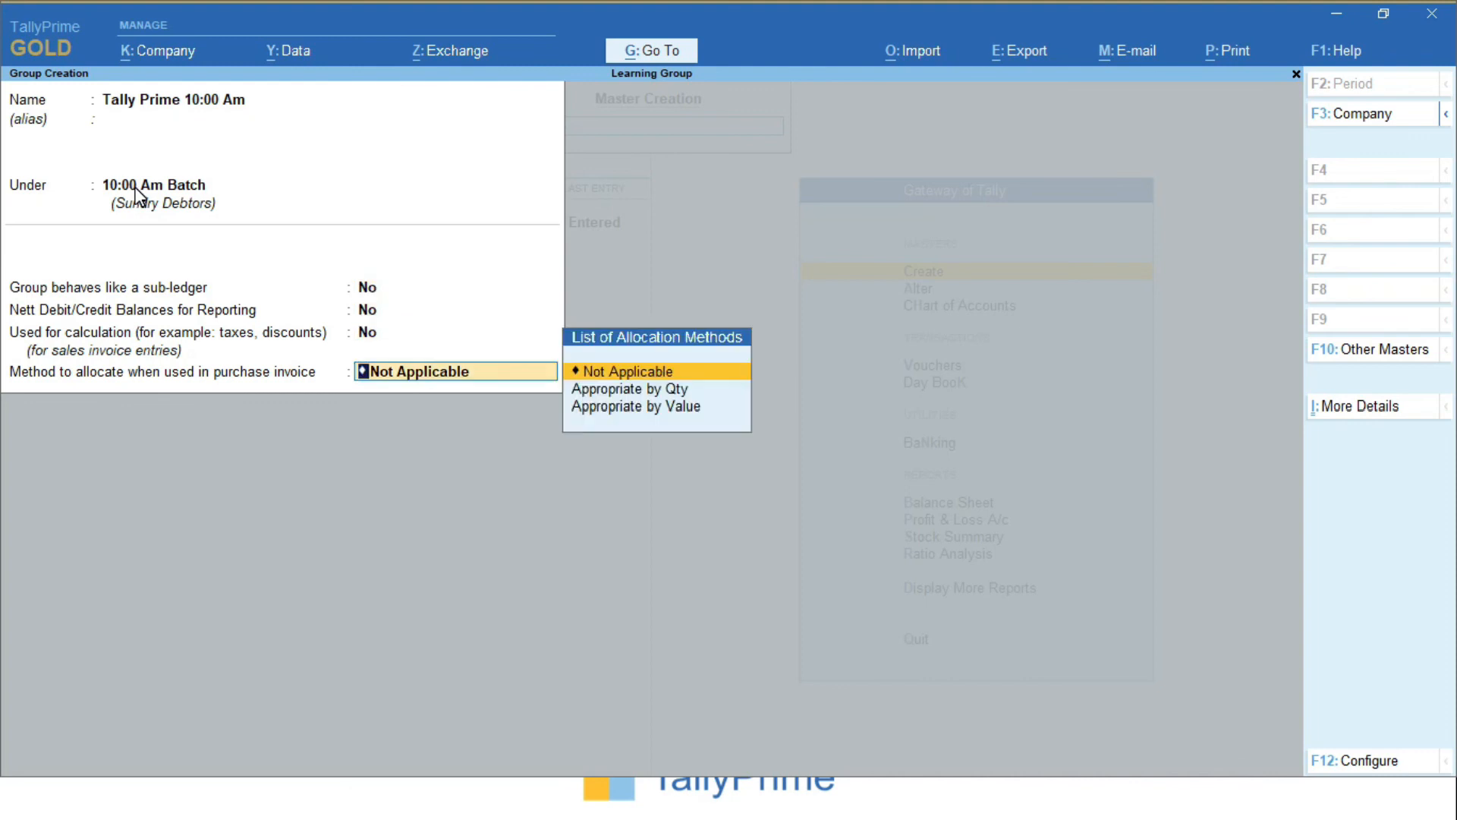
{"action": "key", "text": "Return"}
{"action": "key", "text": "Return"}
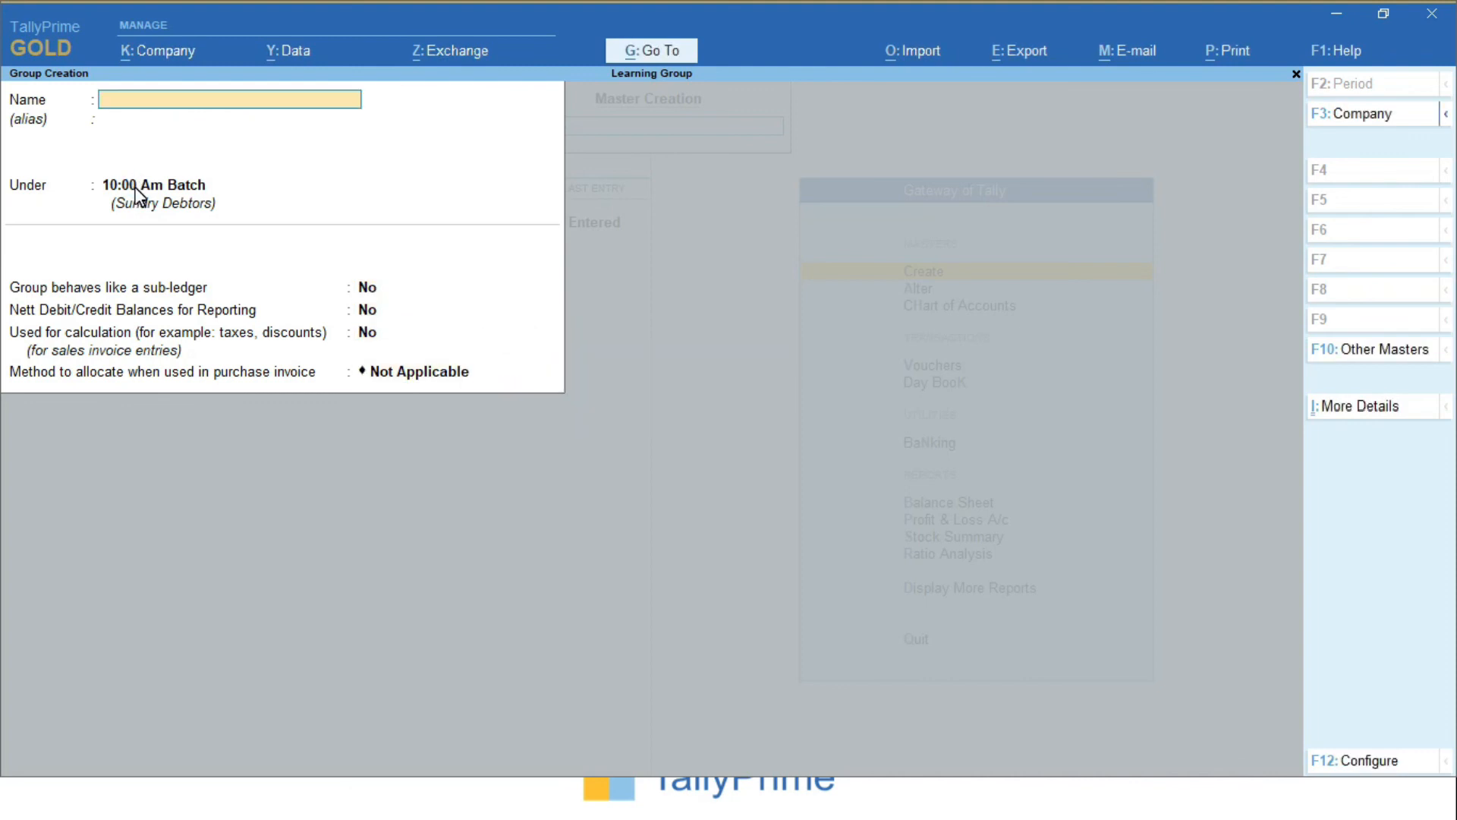
- Name the next group Advance Excel 10:00 Am, leave its alias blank and place it under 10:00 Am Batch
{"action": "type", "text": "E"}
{"action": "key", "text": "BackSpace"}
{"action": "type", "text": "Advance Excel 10:00 Am"}
{"action": "key", "text": "Return"}
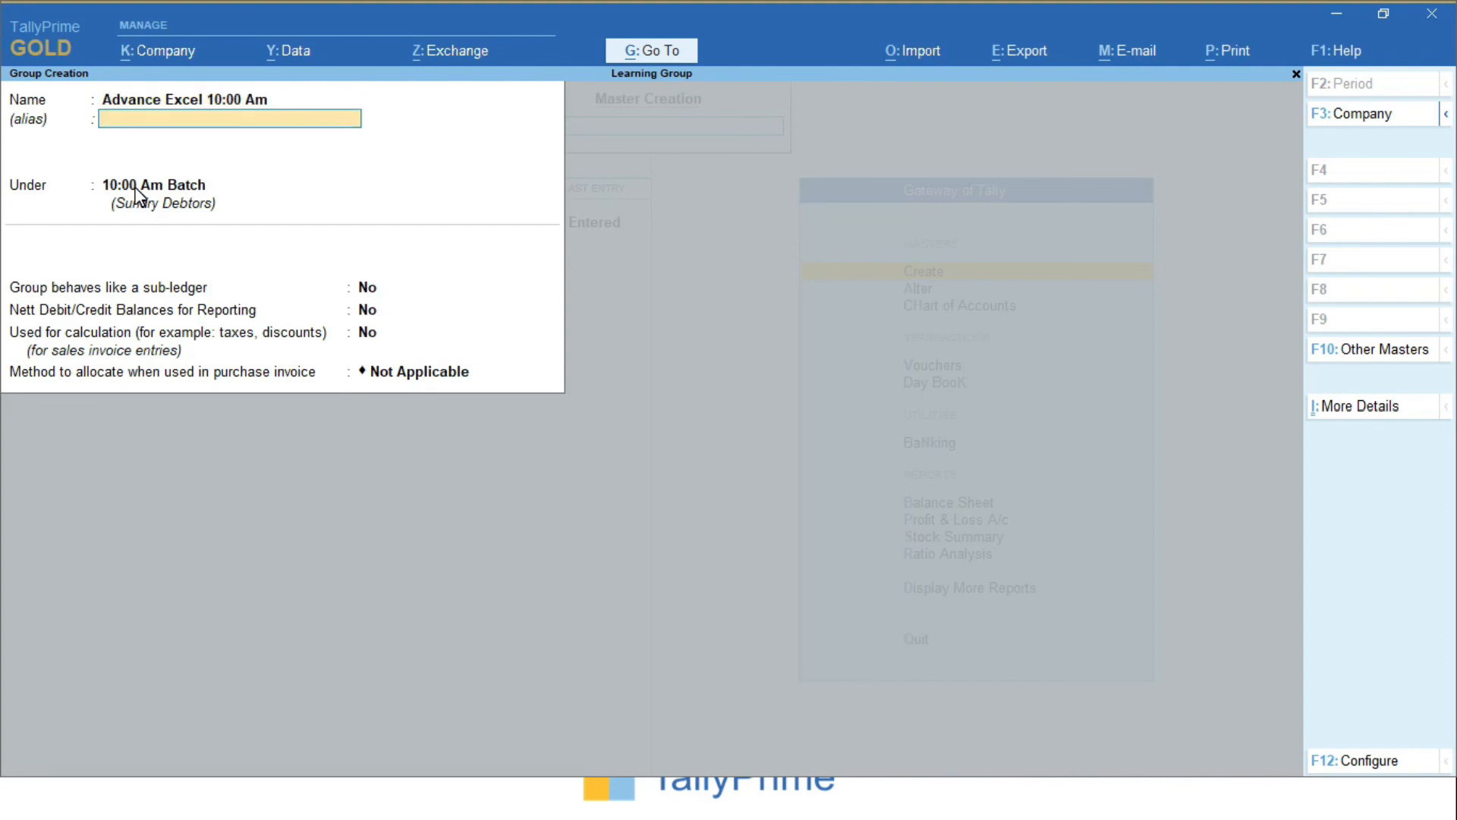
{"action": "key", "text": "Return"}
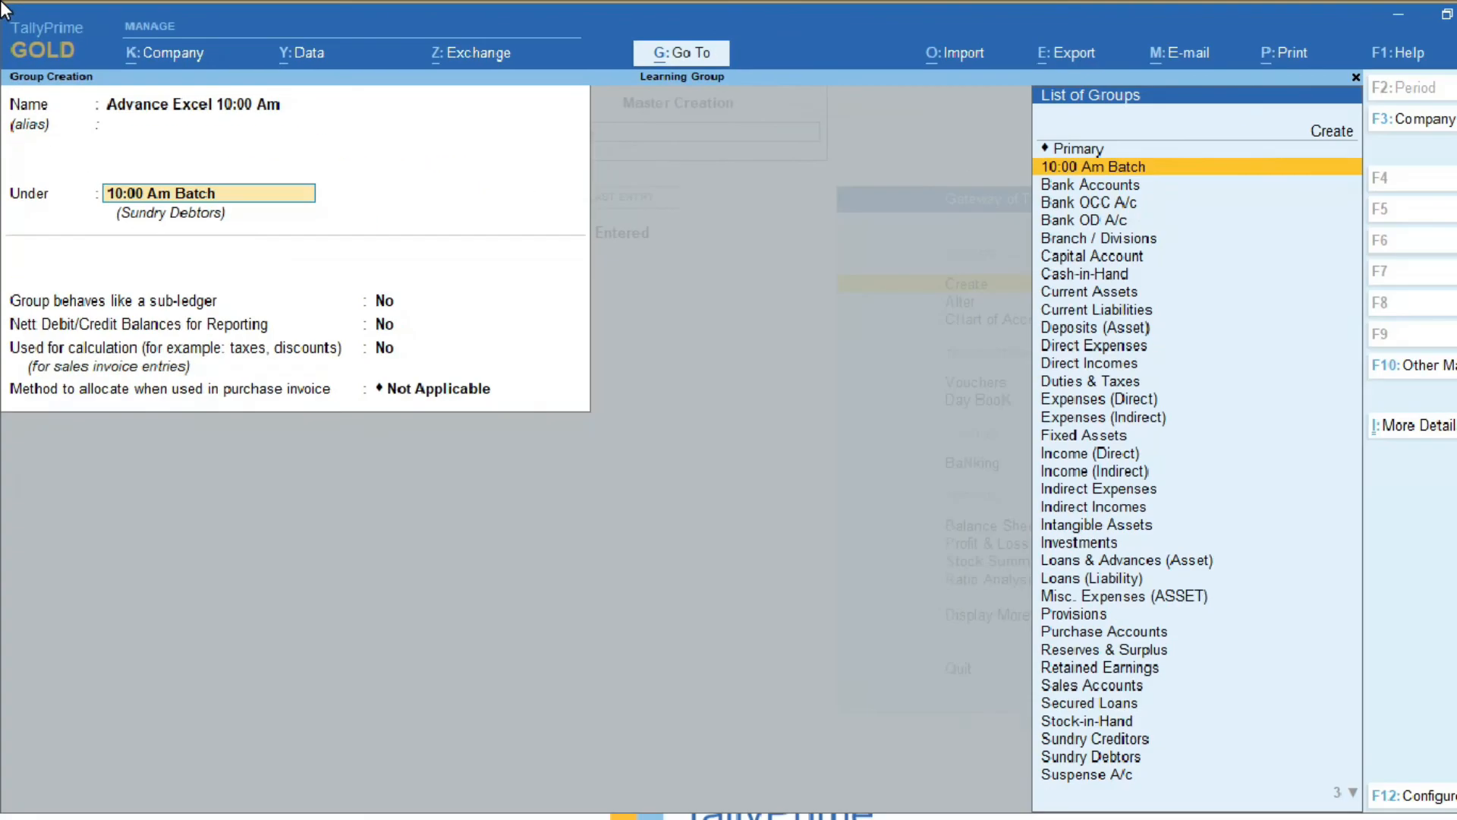
{"action": "key", "text": "Return"}
- Keep the remaining default options of the Advance Excel 10:00 Am group and accept it
{"action": "key", "text": "Return"}
{"action": "key", "text": "Return"}
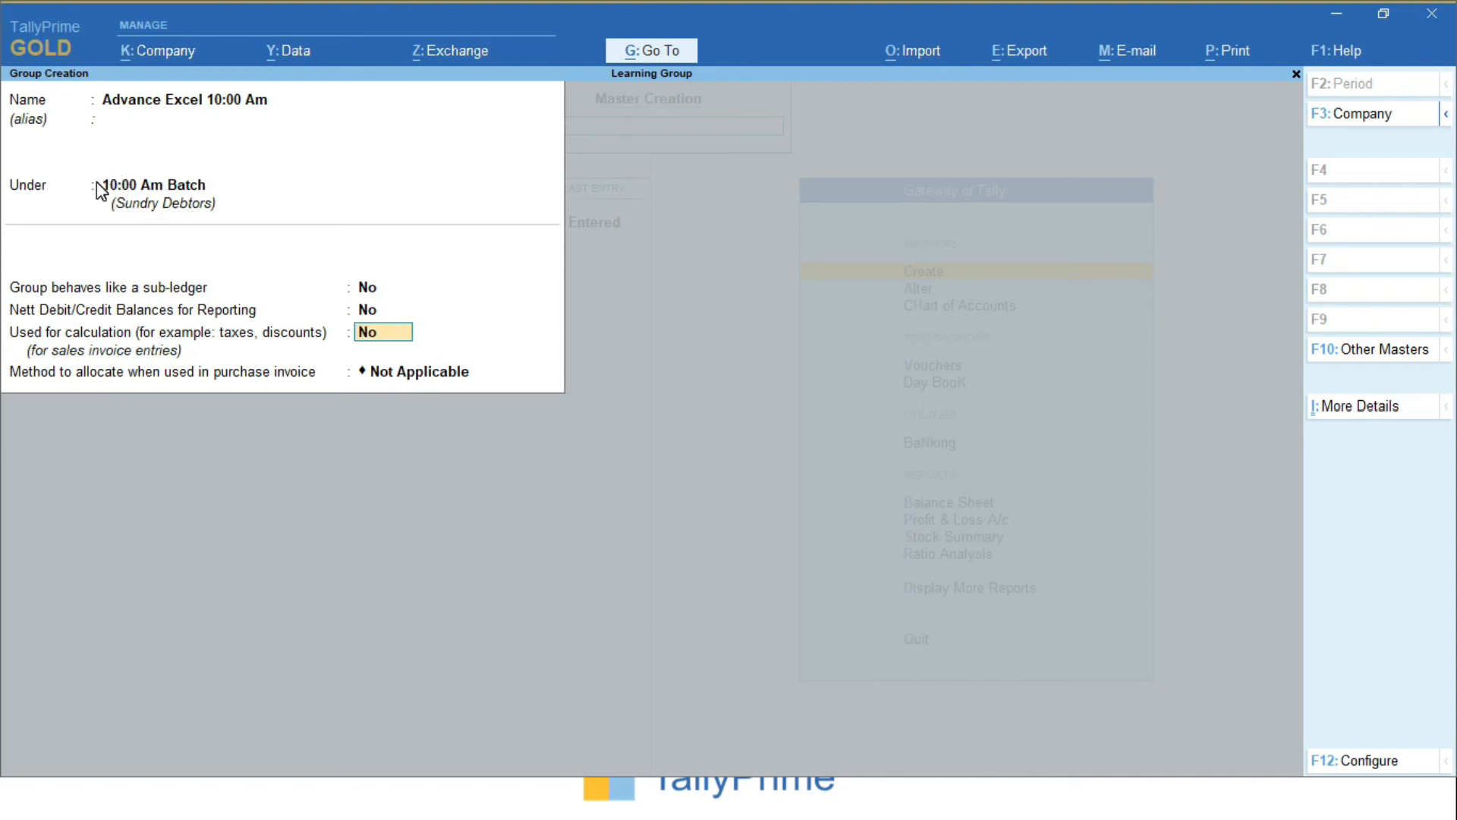
{"action": "key", "text": "Return"}
{"action": "key", "text": "Return"}
{"action": "key", "text": "Return"}
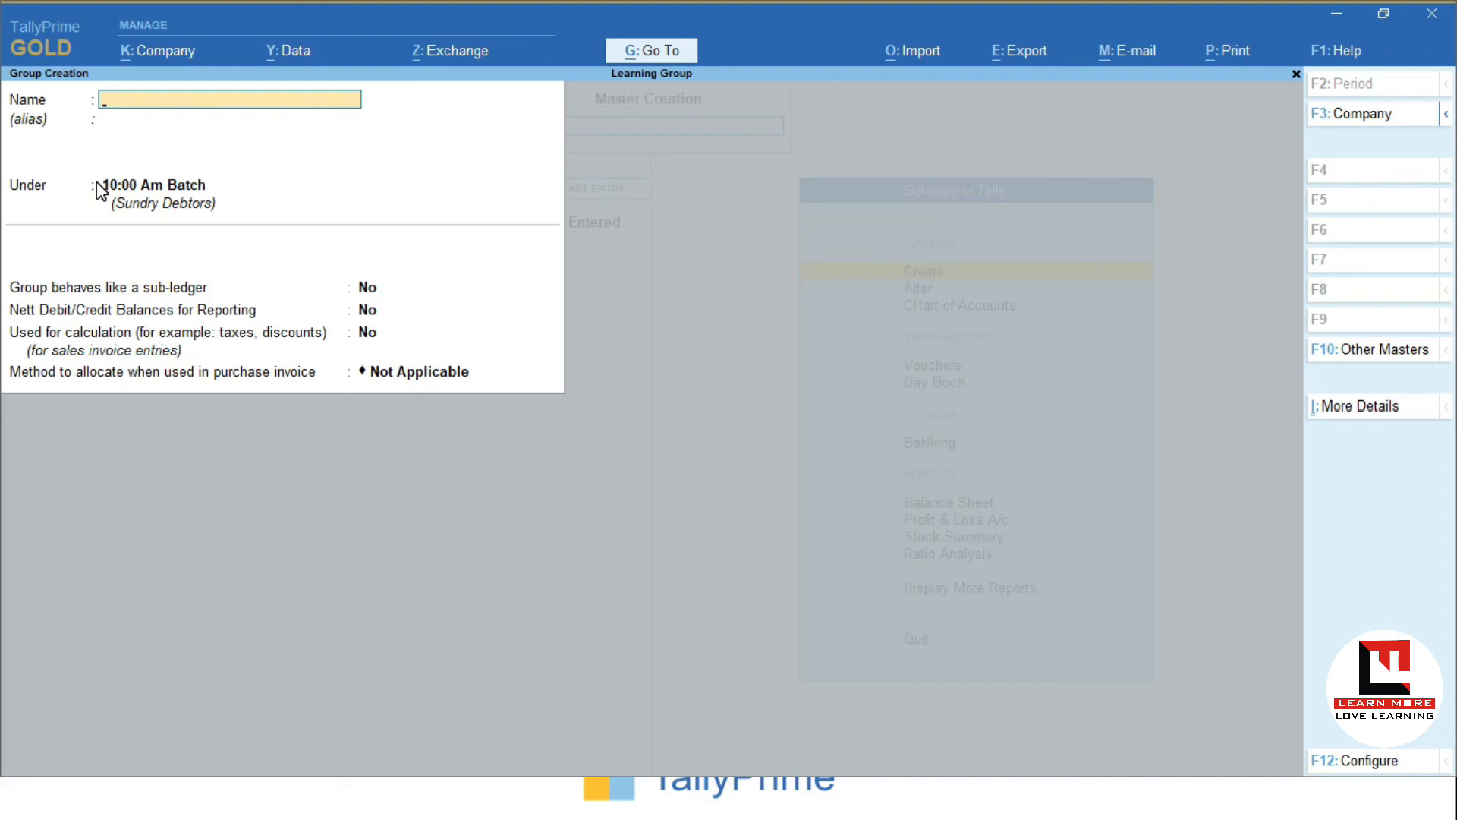
- Leave group creation and return to the Gateway of Tally
{"action": "key", "text": "Escape"}
{"action": "key", "text": "y"}
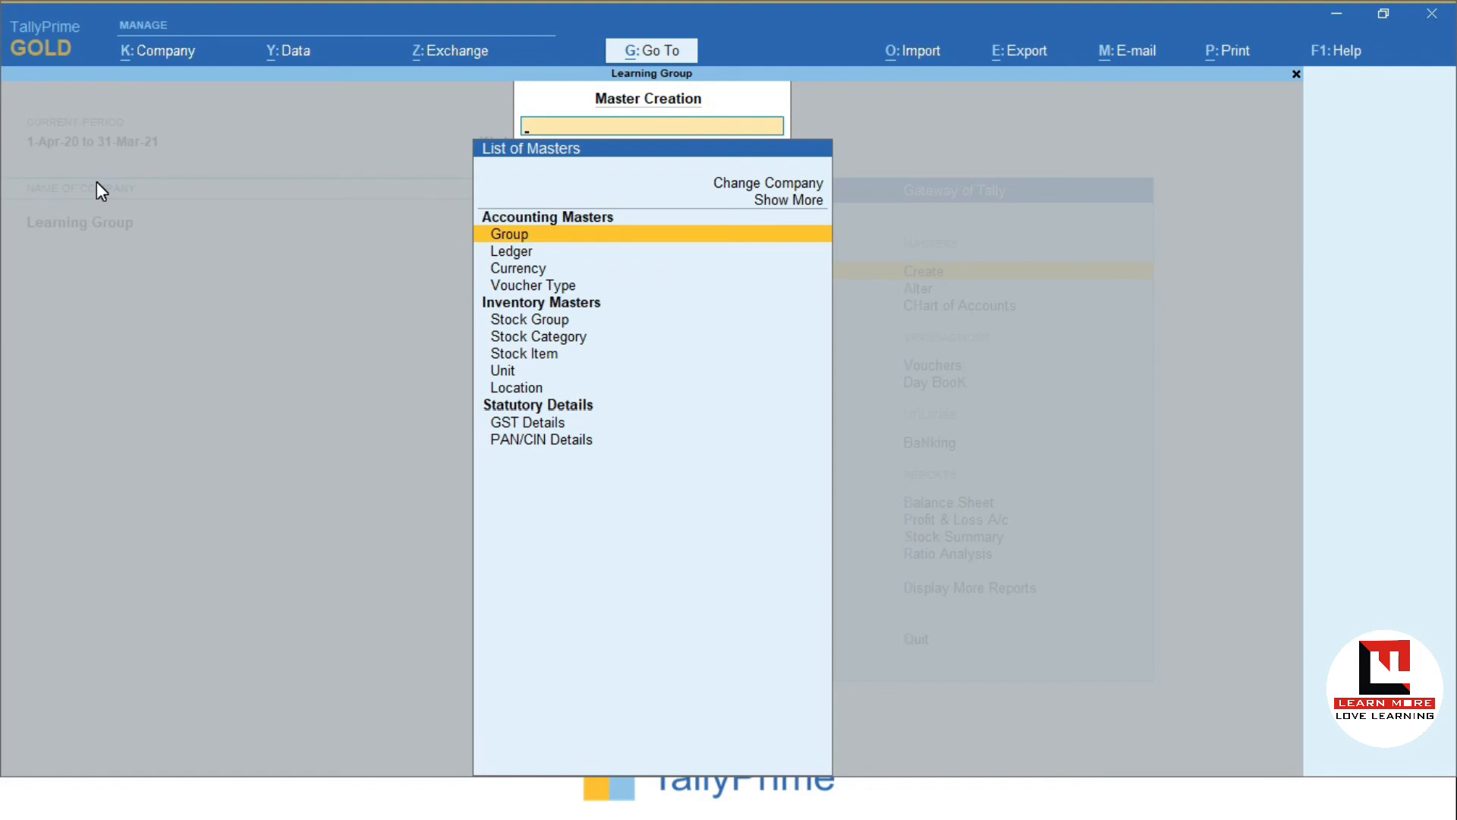
{"action": "key", "text": "Return"}
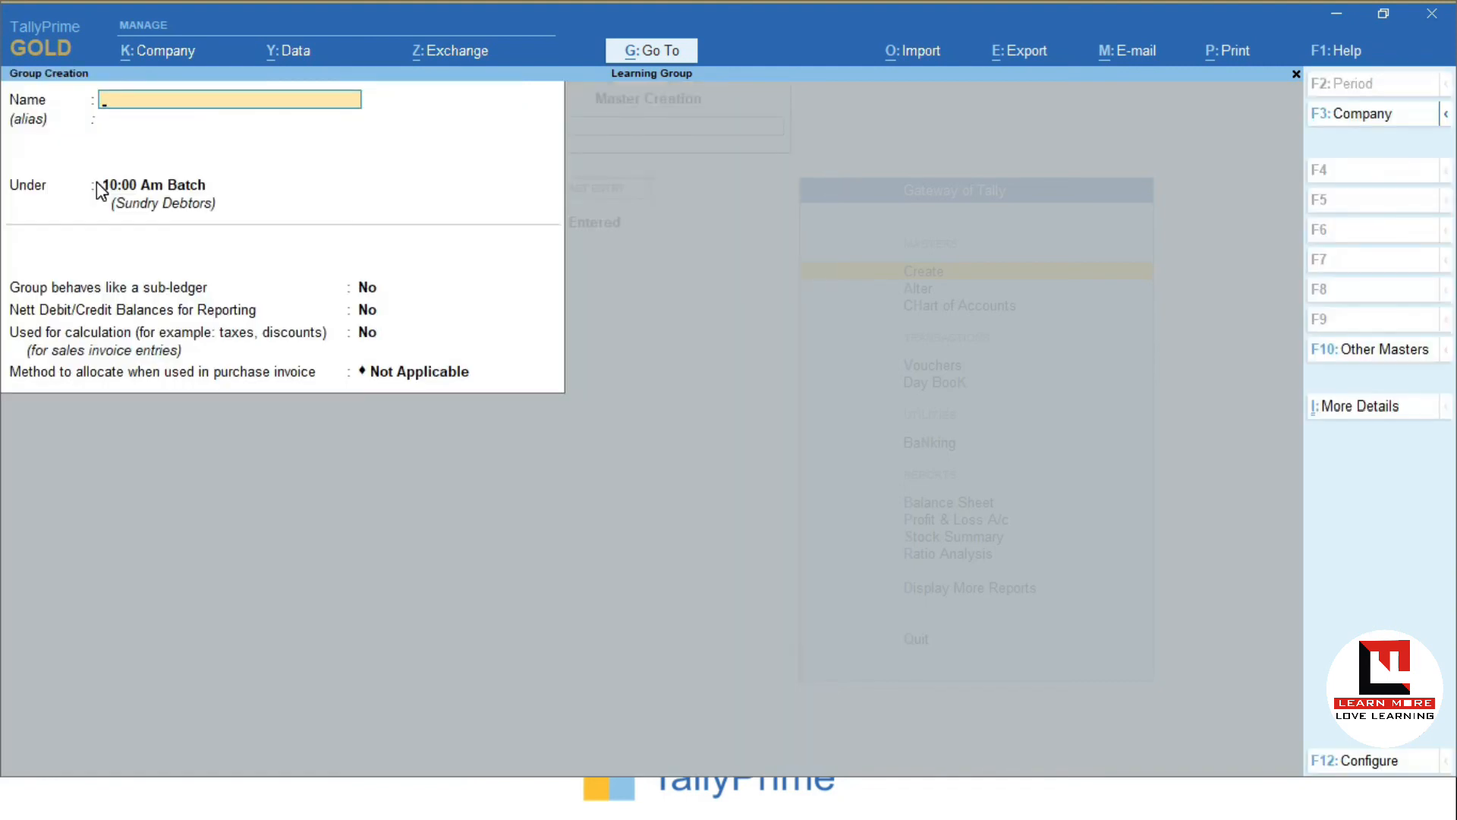
{"action": "key", "text": "Escape"}
{"action": "key", "text": "Escape"}
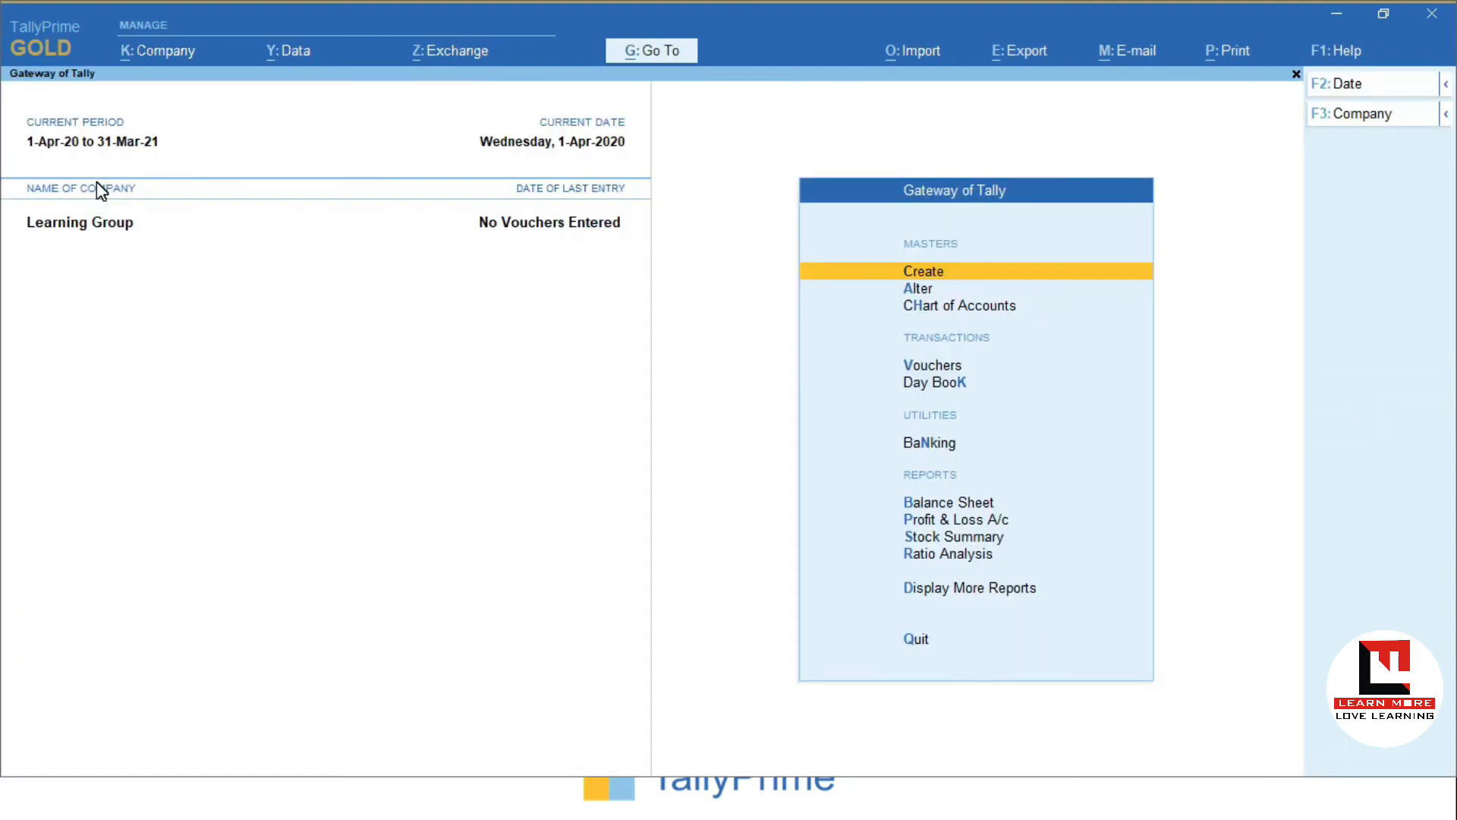
- Bring up the list of groups for alteration and look through it for the newly created batch and course groups
{"action": "key", "text": "Down"}
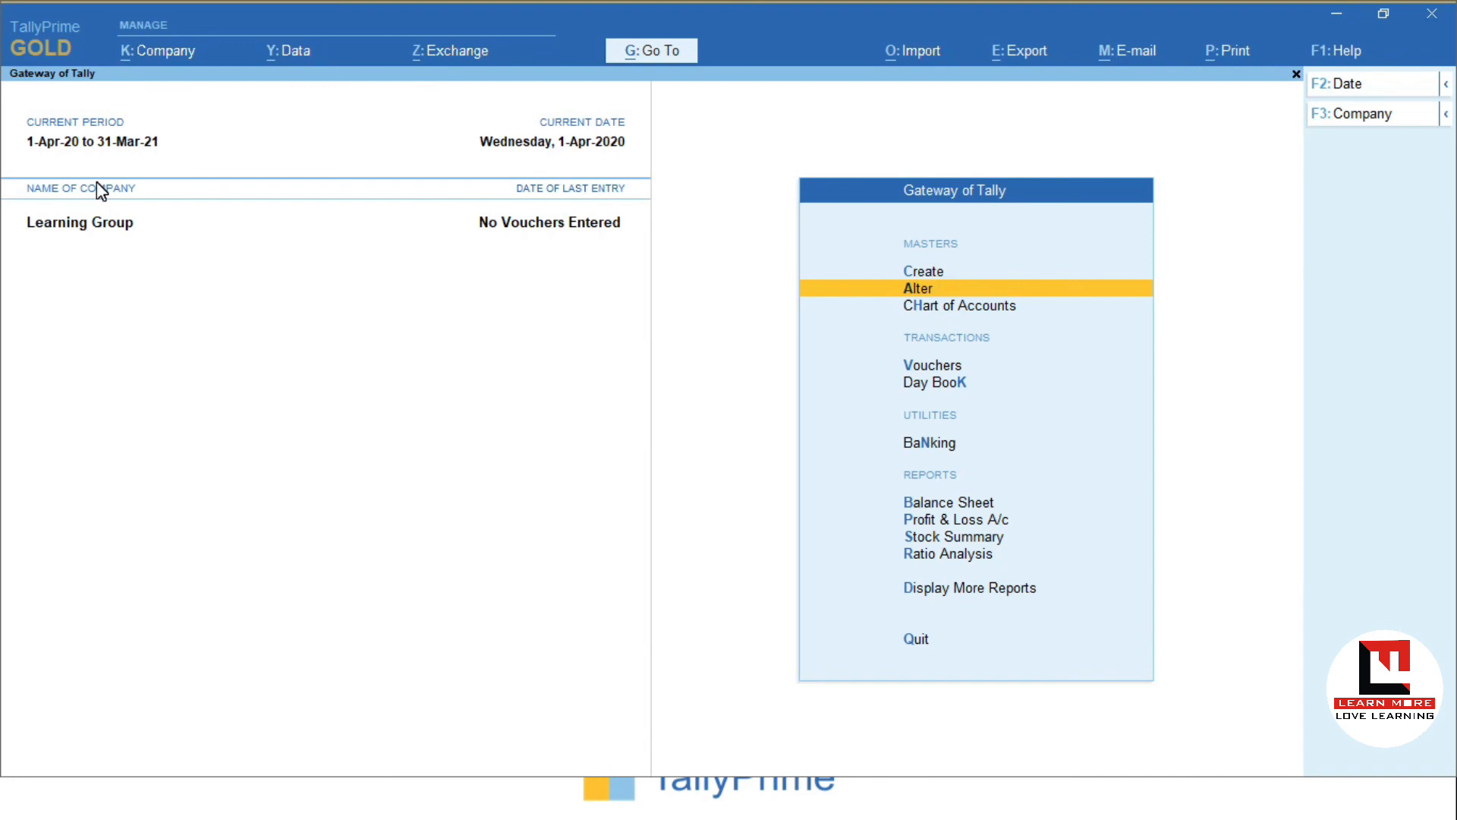
{"action": "key", "text": "Return"}
{"action": "key", "text": "Return"}
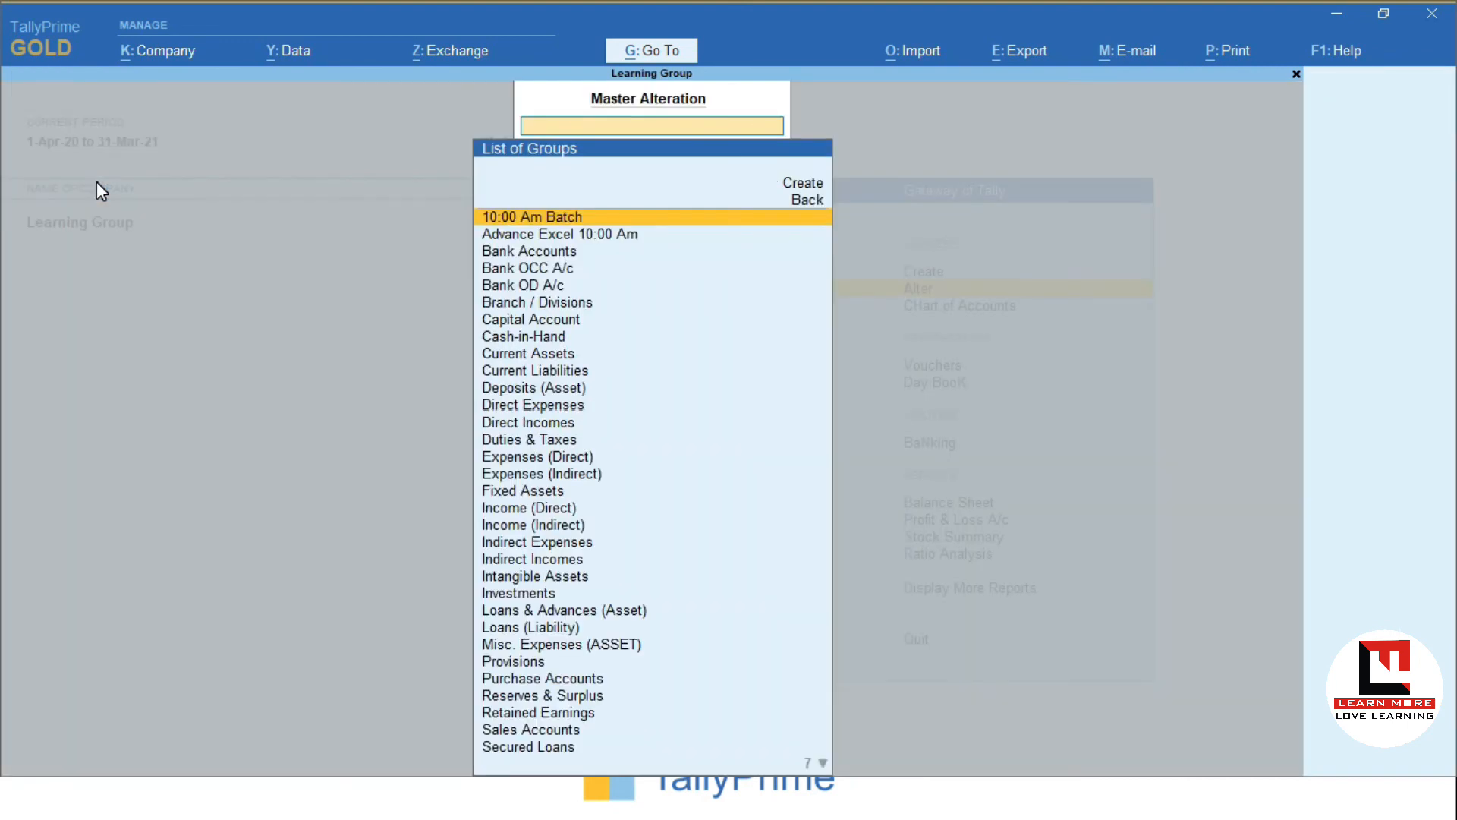
{"action": "key", "text": "Down"}
{"action": "key", "text": "Down"}
{"action": "key", "text": "Down"}
{"action": "key", "text": "Down"}
{"action": "key", "text": "Down"}
{"action": "key", "text": "Down"}
{"action": "key", "text": "Down"}
{"action": "key", "text": "Down"}
{"action": "key", "text": "Down"}
{"action": "key", "text": "Down"}
{"action": "key", "text": "Down"}
{"action": "key", "text": "Down"}
{"action": "key", "text": "Down"}
{"action": "key", "text": "Down"}
{"action": "key", "text": "Down"}
{"action": "key", "text": "Down"}
{"action": "key", "text": "Down"}
{"action": "key", "text": "Down"}
{"action": "key", "text": "Down"}
{"action": "key", "text": "Down"}
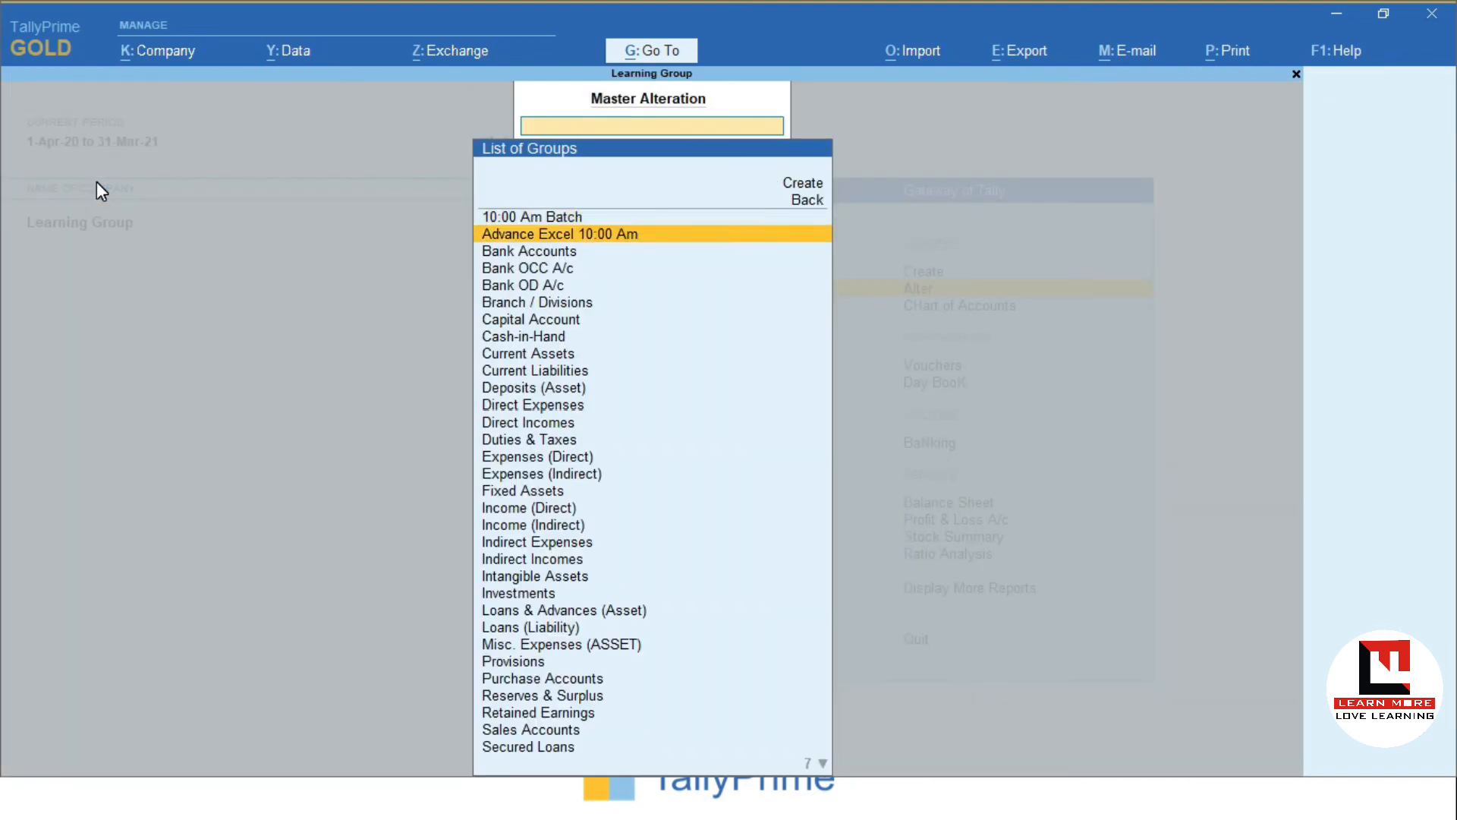
{"action": "key", "text": "Up"}
{"action": "key", "text": "Up"}
{"action": "key", "text": "Up"}
{"action": "key", "text": "Up"}
{"action": "key", "text": "Up"}
{"action": "key", "text": "Up"}
{"action": "key", "text": "Up"}
{"action": "key", "text": "Up"}
{"action": "key", "text": "Up"}
{"action": "key", "text": "Up"}
{"action": "key", "text": "Up"}
{"action": "key", "text": "Up"}
{"action": "key", "text": "Up"}
{"action": "key", "text": "Up"}
{"action": "key", "text": "Up"}
{"action": "key", "text": "Up"}
{"action": "key", "text": "Up"}
{"action": "key", "text": "Up"}
{"action": "key", "text": "Up"}
{"action": "key", "text": "Up"}
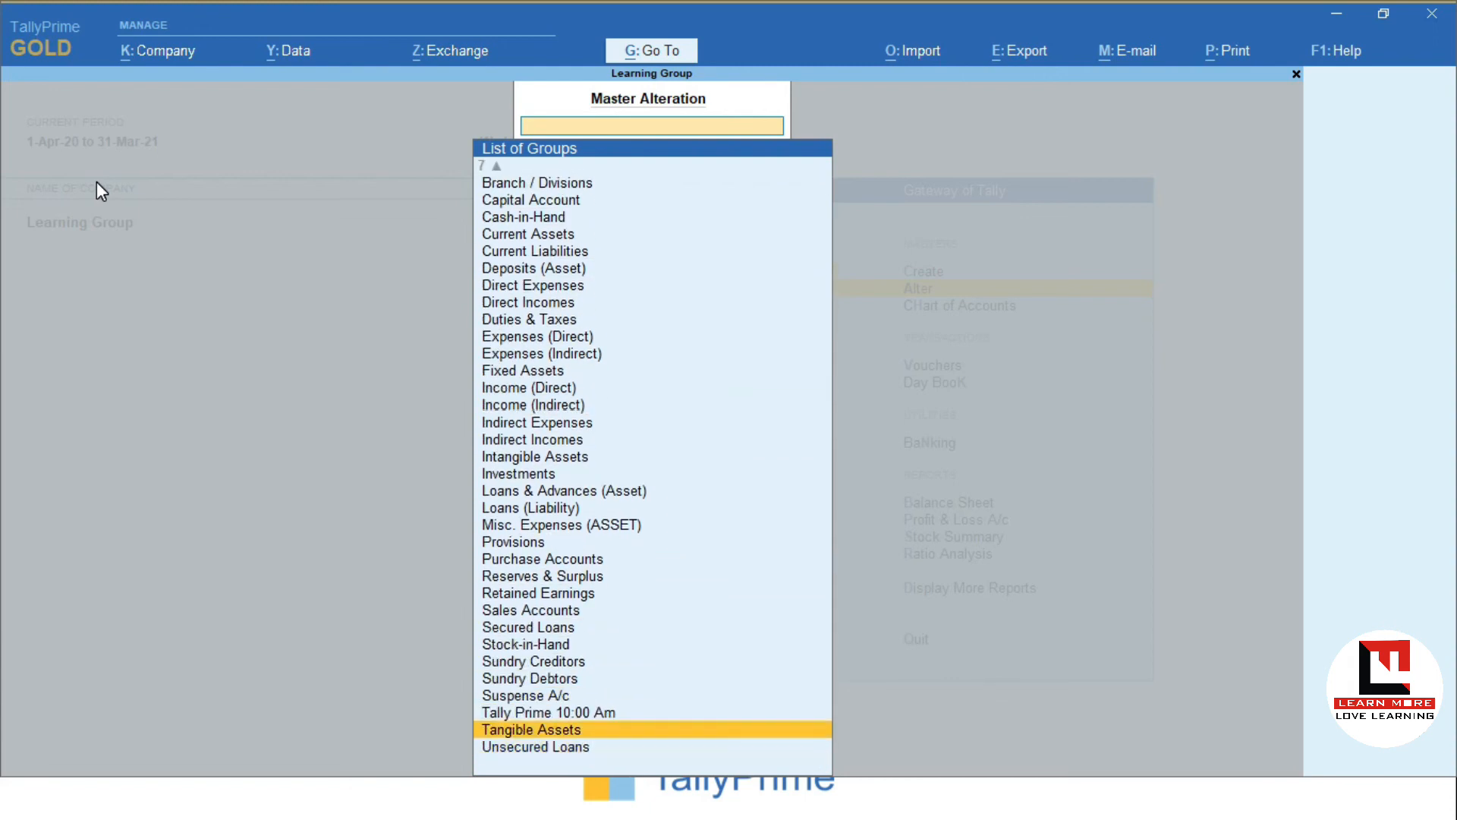
{"action": "key", "text": "Up"}
{"action": "key", "text": "Up"}
{"action": "key", "text": "Up"}
{"action": "key", "text": "Up"}
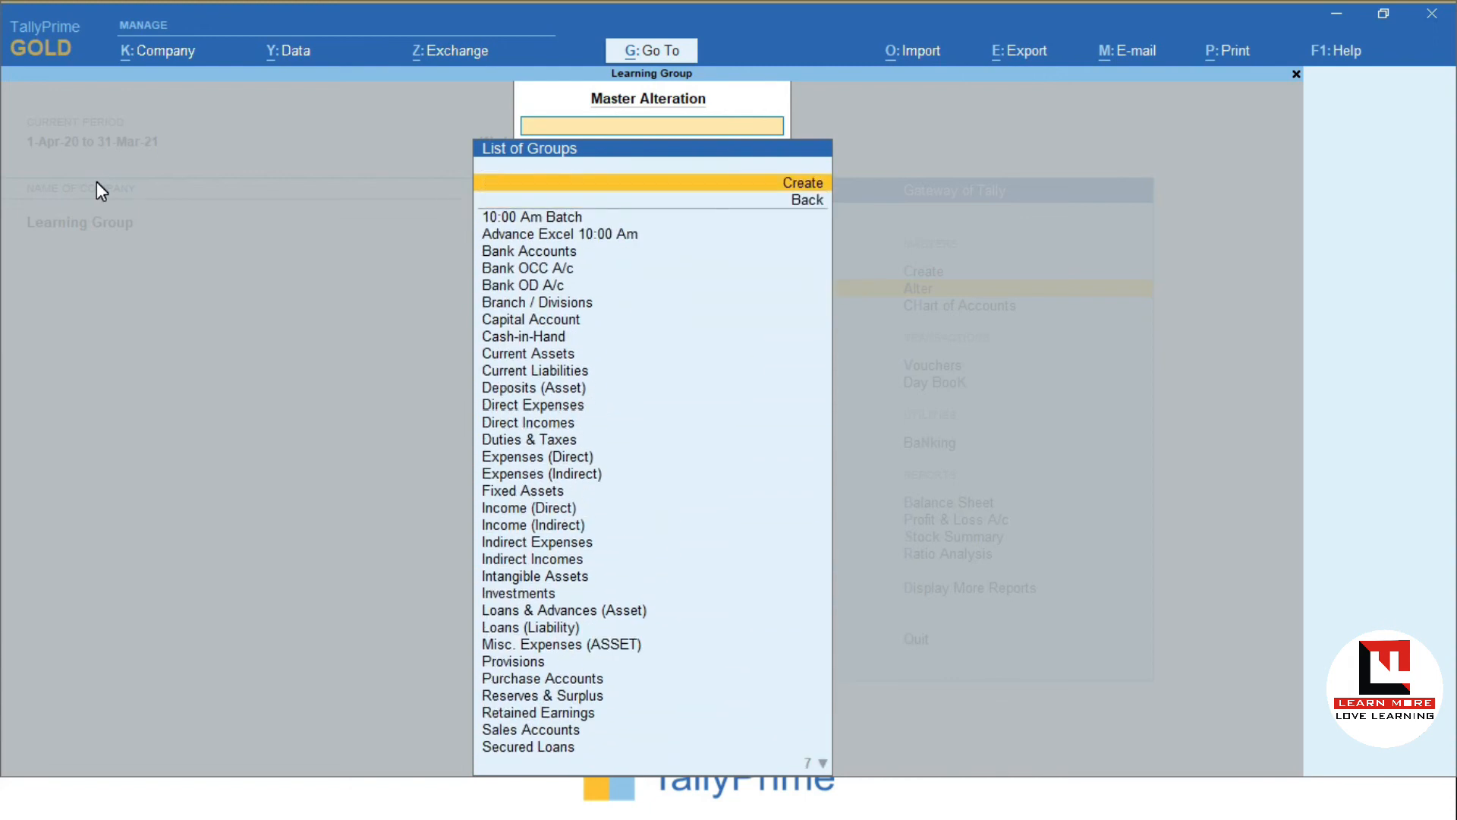
{"action": "key", "text": "Down"}
{"action": "key", "text": "Down"}
{"action": "key", "text": "Down"}
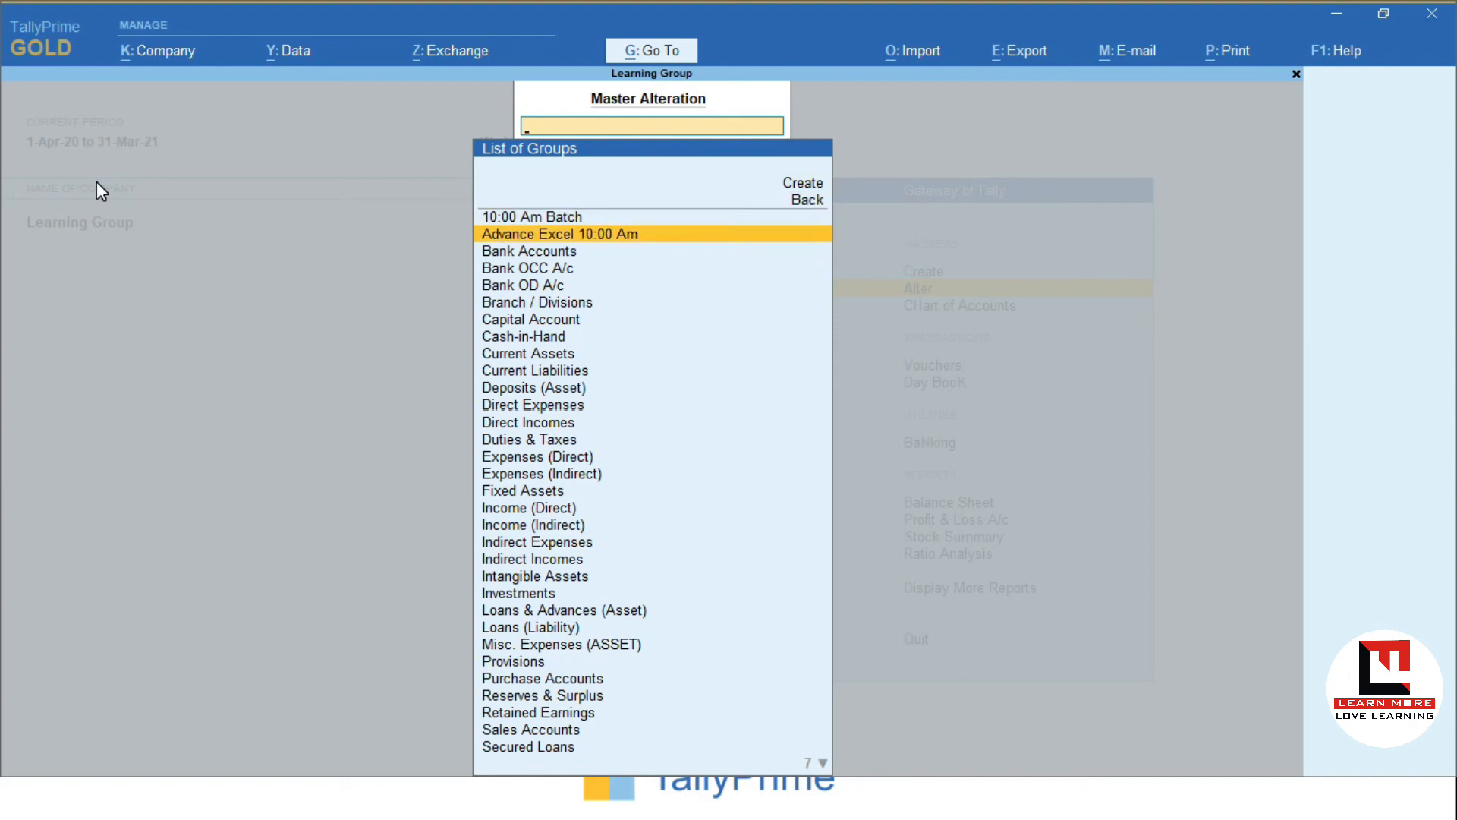